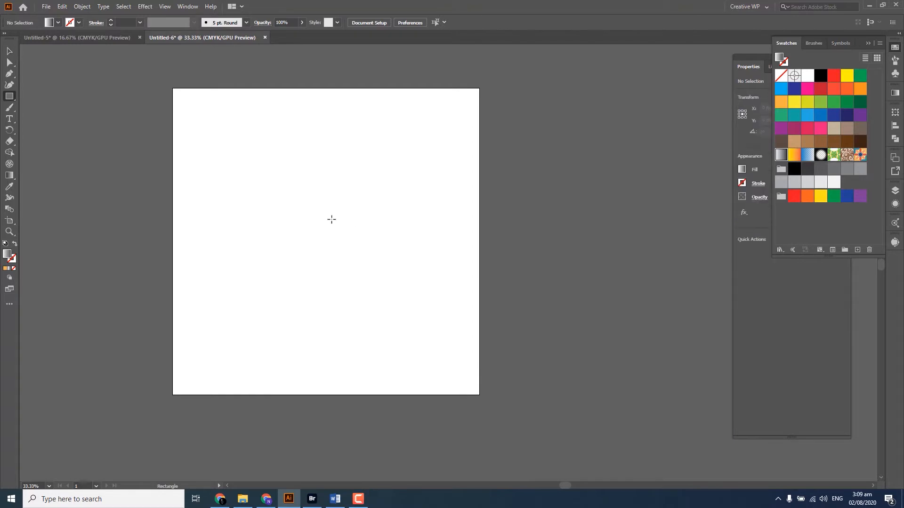
# Draw a square about 257 px wide near the middle of the artboard and fill it with medium green
pyautogui.moveTo(316, 229); pyautogui.dragTo(356, 267)
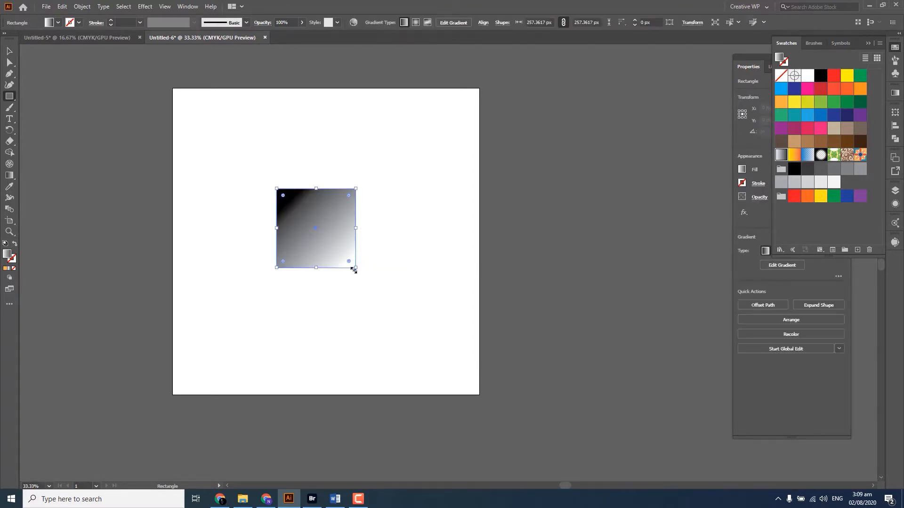
pyautogui.click(835, 106)
pyautogui.press('v')
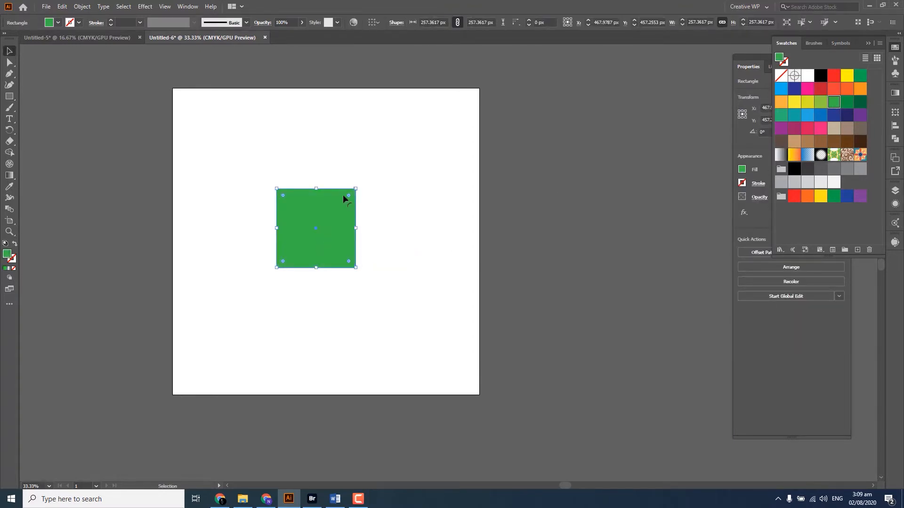
# Enlarge the green square from its centre to about 432 px wide
pyautogui.moveTo(356, 188); pyautogui.dragTo(404, 159)
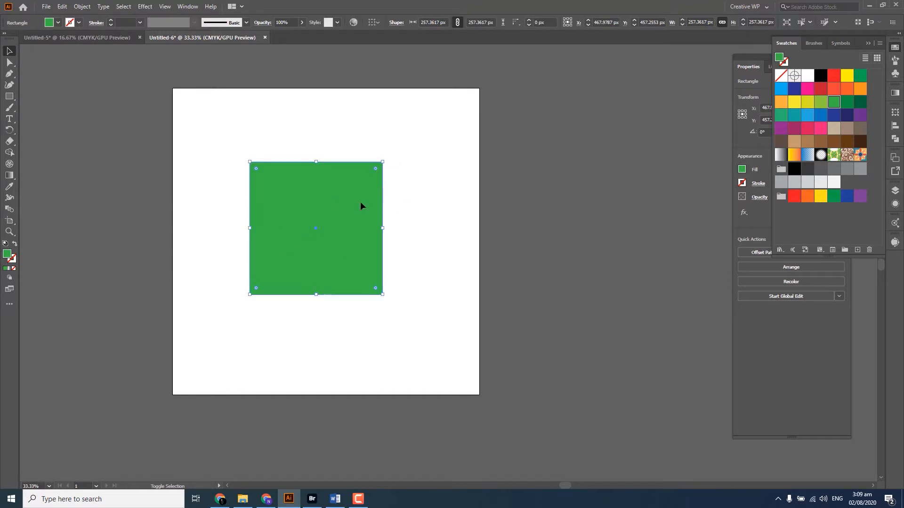
pyautogui.scroll(1, 349, 210)
pyautogui.scroll(1, 336, 230)
pyautogui.moveTo(340, 213); pyautogui.dragTo(337, 231)
pyautogui.click(483, 179)
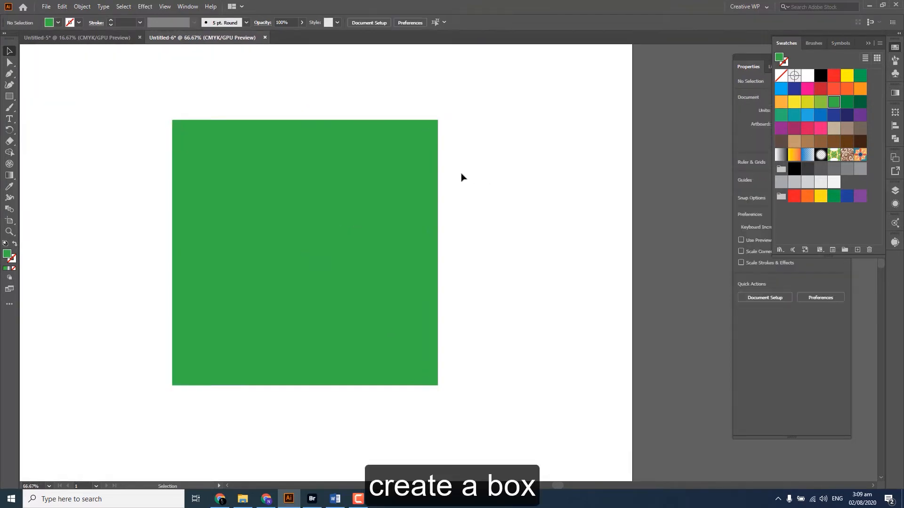
# Draw a thin vertical rectangle about 89 by 608 px that crosses the square and extends beyond its upper and lower edges
pyautogui.moveTo(432, 177); pyautogui.dragTo(420, 181)
pyautogui.click(9, 96)
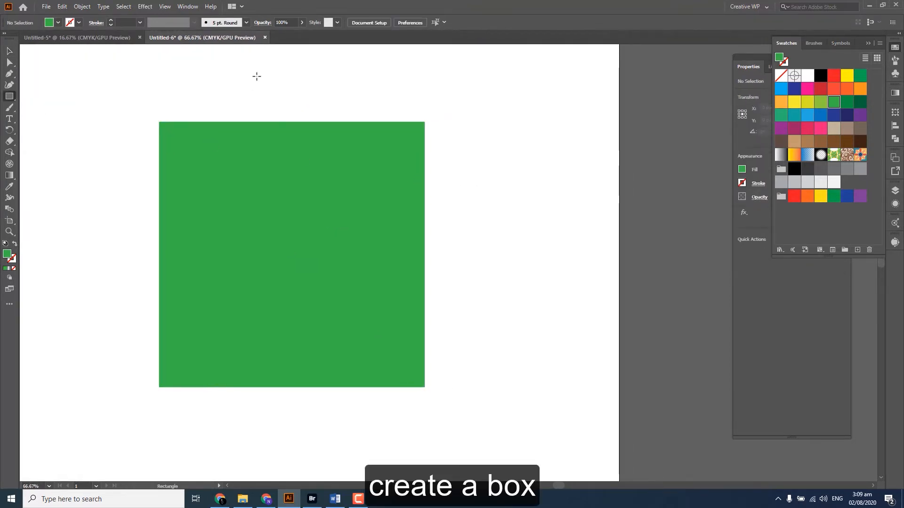
pyautogui.moveTo(257, 81); pyautogui.dragTo(311, 454)
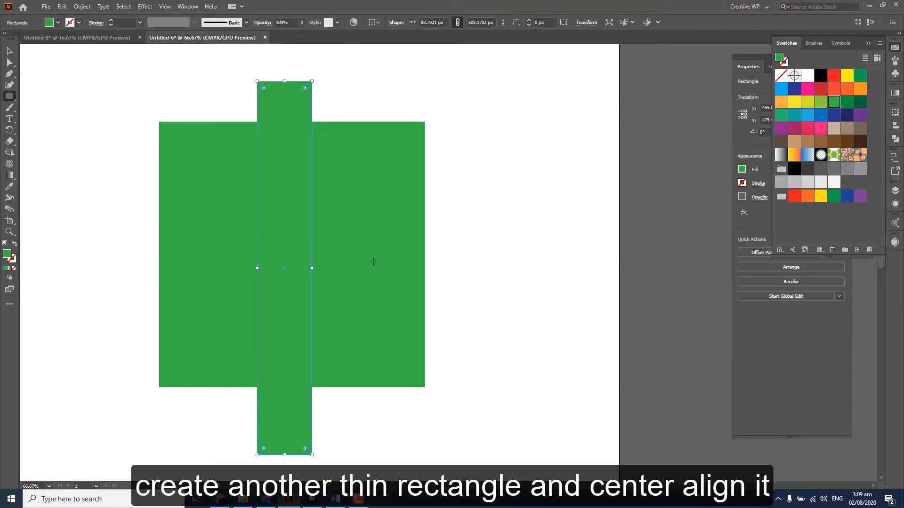
# Align the square and the thin rectangle to each other by their horizontal and vertical centres
pyautogui.press('v')
pyautogui.moveTo(468, 186); pyautogui.dragTo(193, 326)
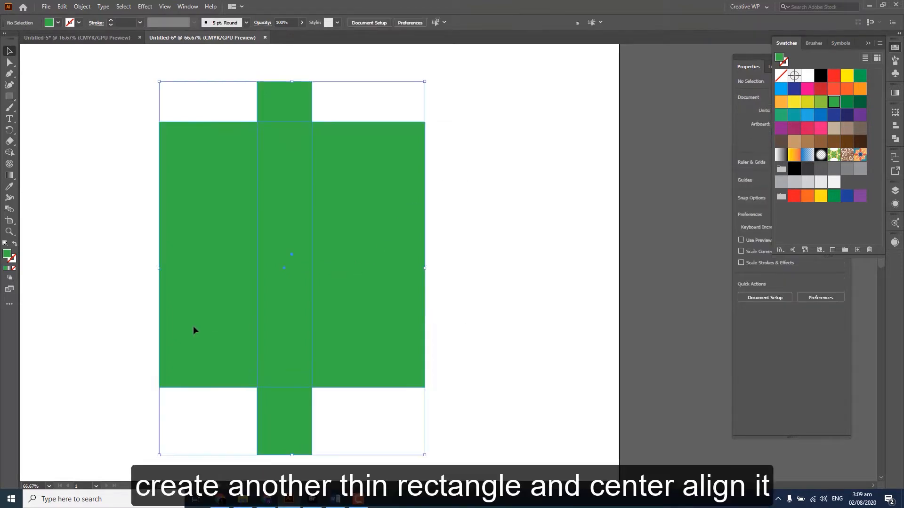
pyautogui.click(895, 126)
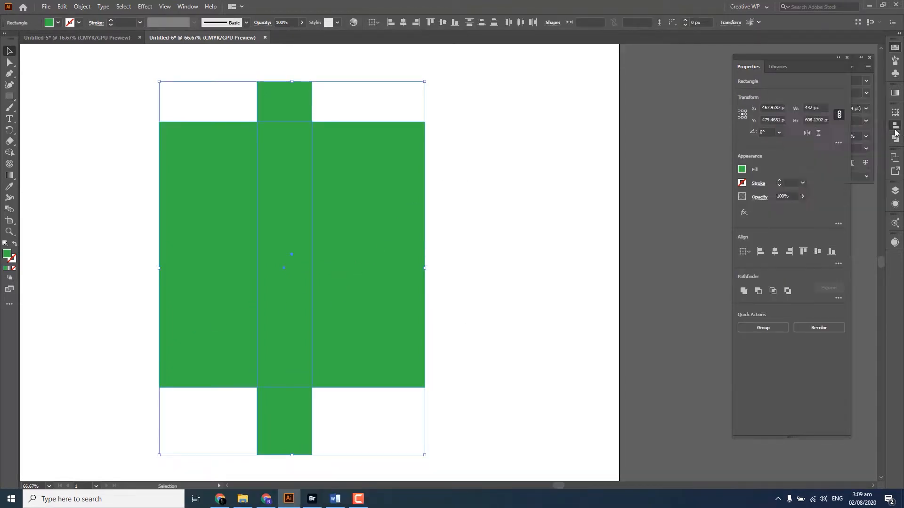
pyautogui.click(802, 134)
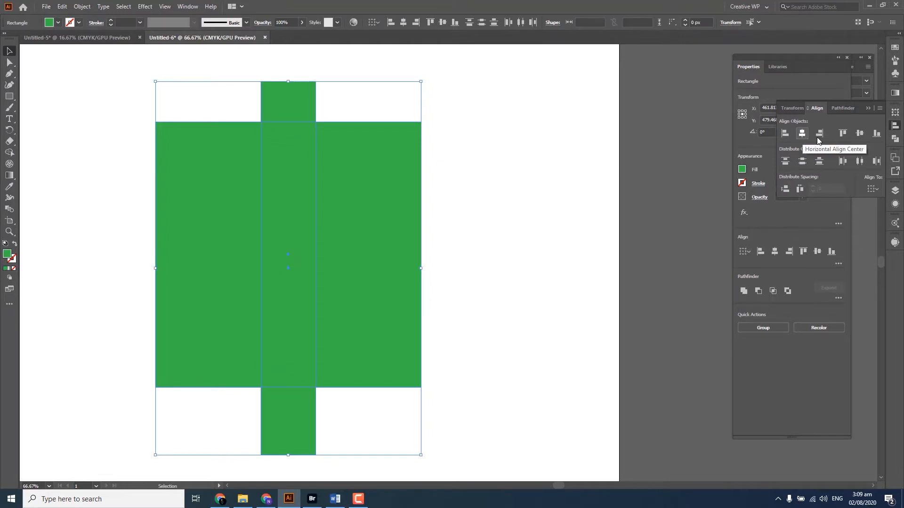
pyautogui.click(860, 134)
pyautogui.click(525, 157)
# Recolor the thin vertical rectangle with the darkest green swatch
pyautogui.click(270, 104)
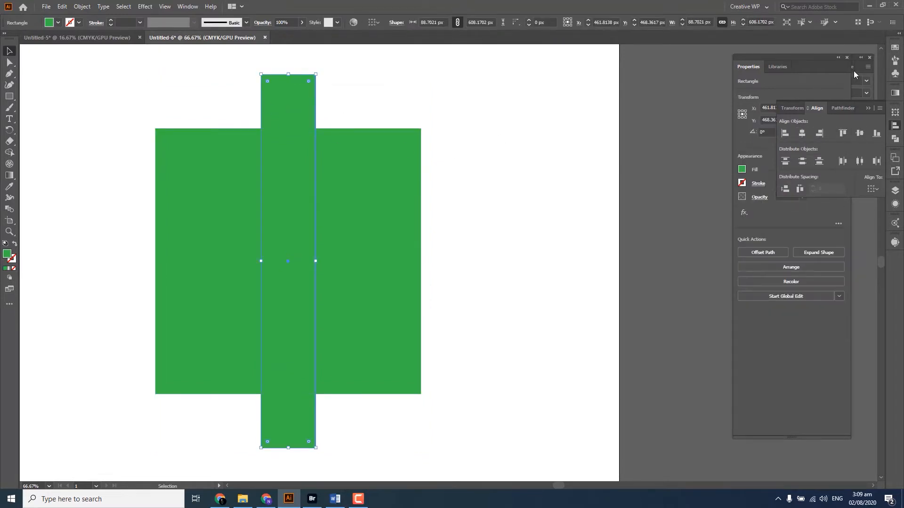
pyautogui.click(894, 49)
pyautogui.click(849, 104)
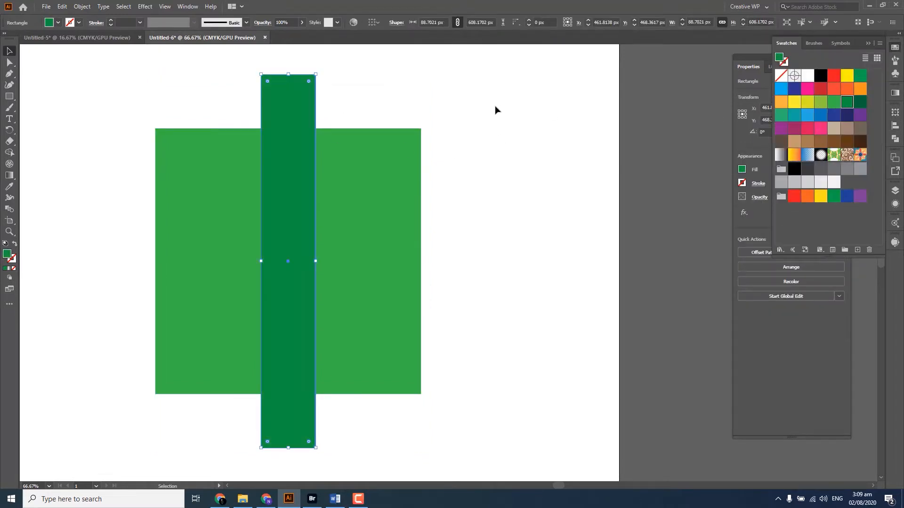
pyautogui.click(494, 111)
pyautogui.click(298, 165)
pyautogui.click(494, 123)
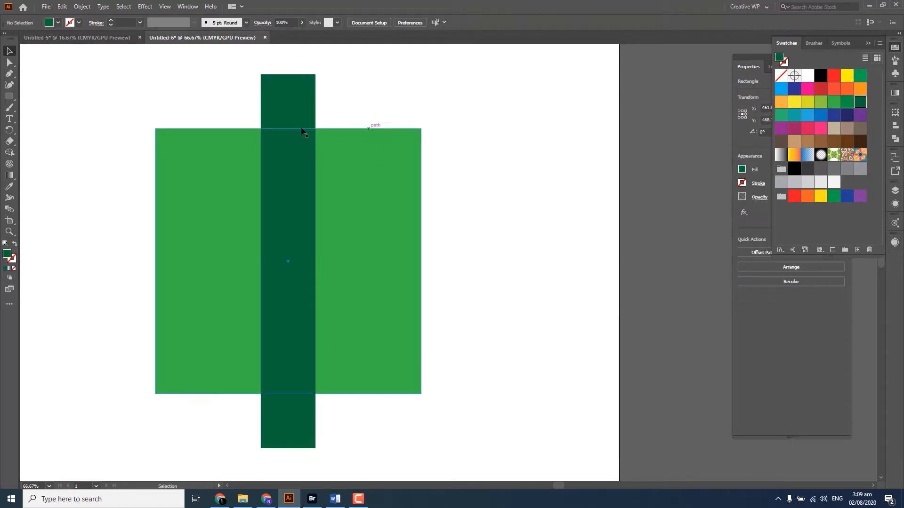
# Duplicate the thin rectangle in place and rotate the copy 90 degrees to form a cross
pyautogui.click(303, 131)
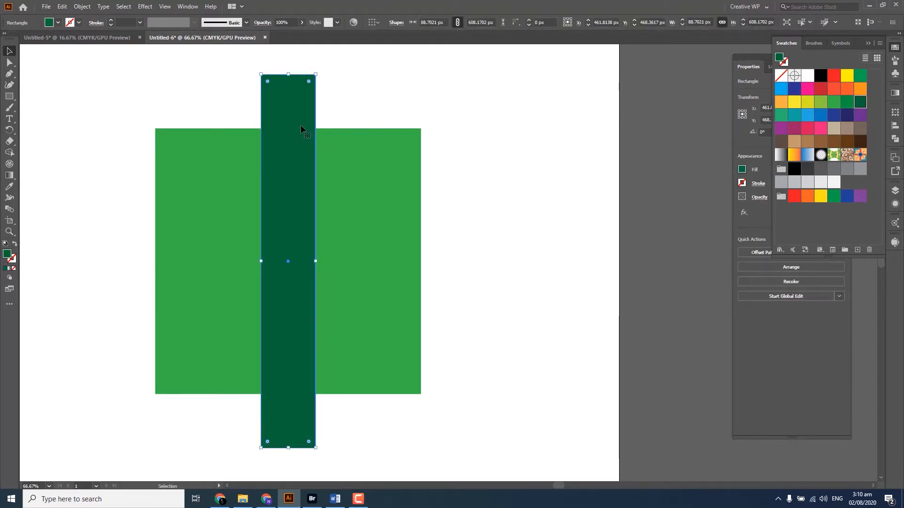
pyautogui.hotkey('ctrl', 'c')
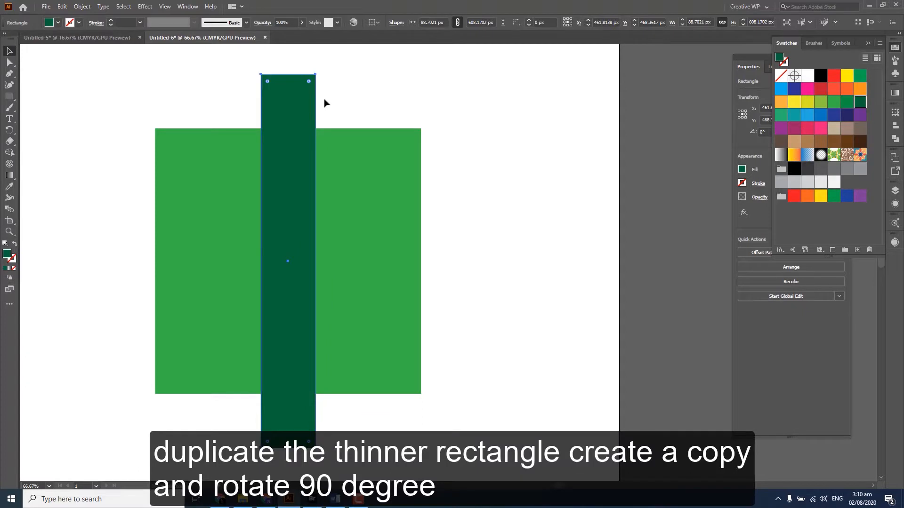
pyautogui.hotkey('ctrl', 'f')
pyautogui.hotkey('ctrl', 'f')
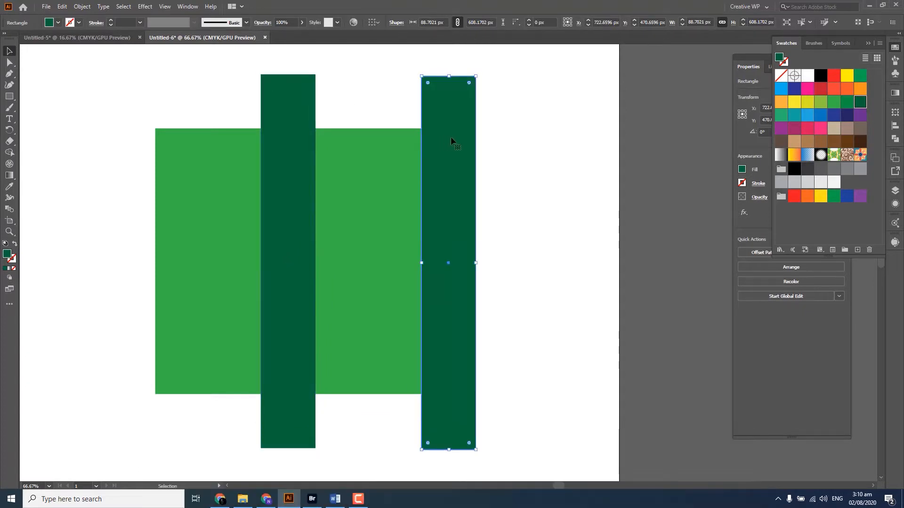
pyautogui.moveTo(451, 138); pyautogui.dragTo(291, 139)
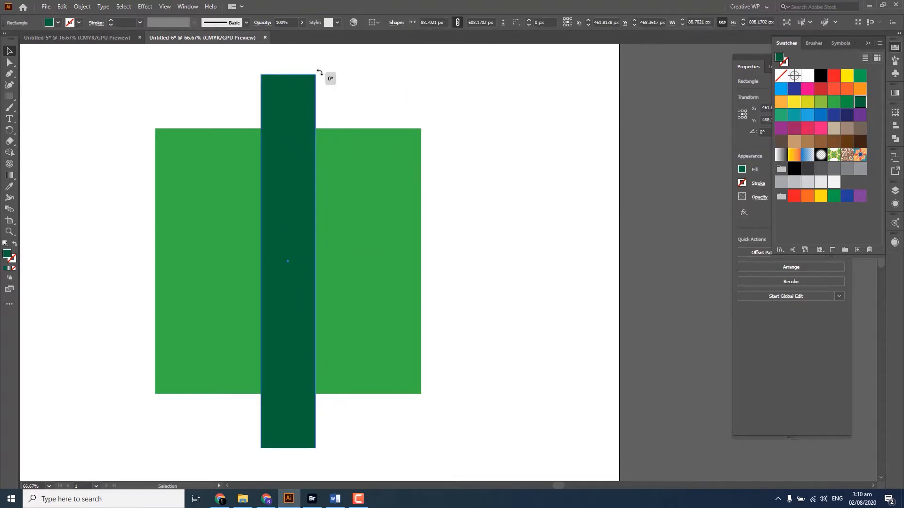
pyautogui.moveTo(319, 72); pyautogui.dragTo(394, 267)
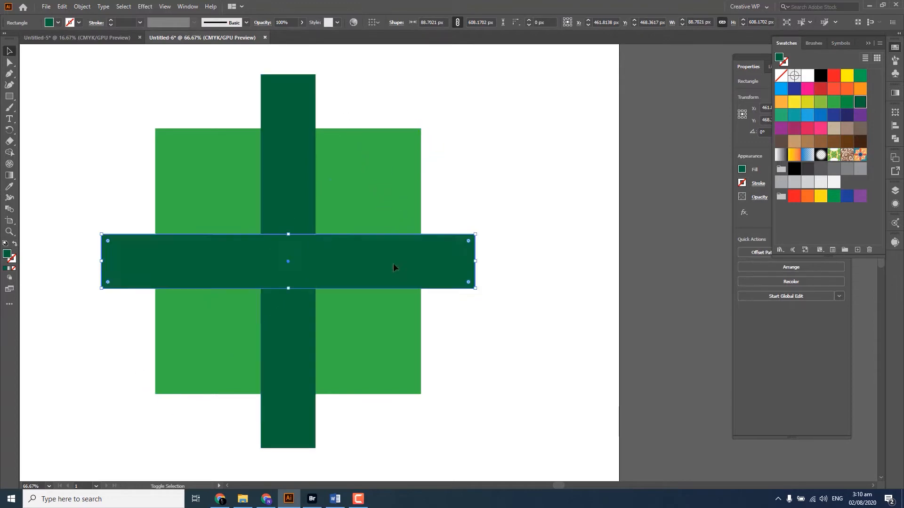
pyautogui.click(480, 204)
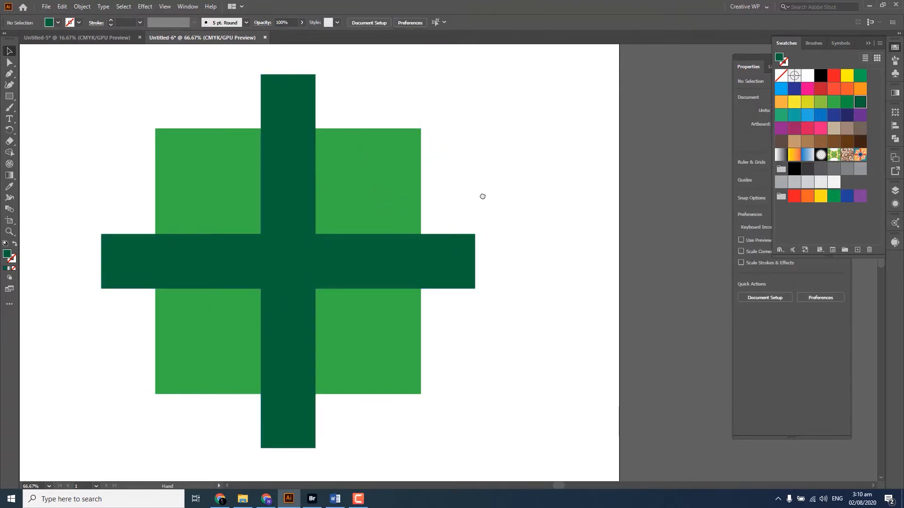
# Duplicate both dark green rectangles in place and rotate the copies 45 degrees to form eight arms
pyautogui.moveTo(482, 196); pyautogui.dragTo(458, 208)
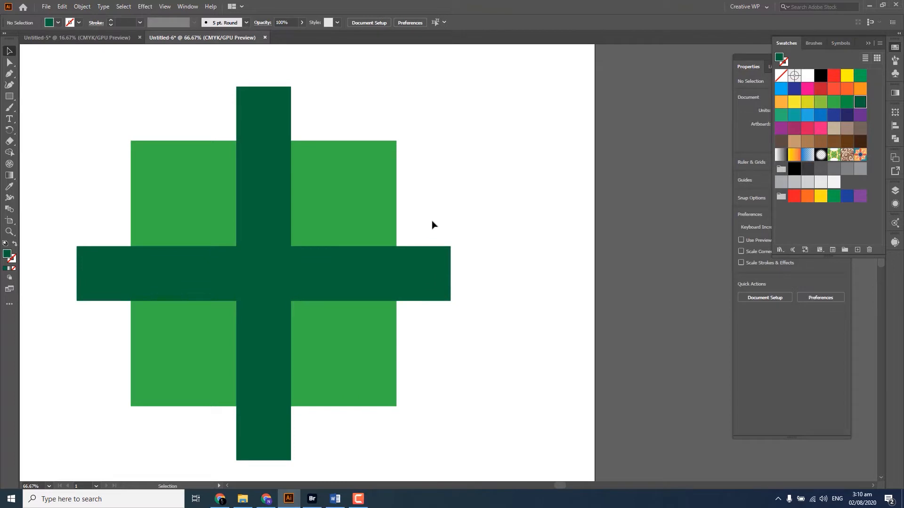
pyautogui.moveTo(463, 195); pyautogui.dragTo(470, 198)
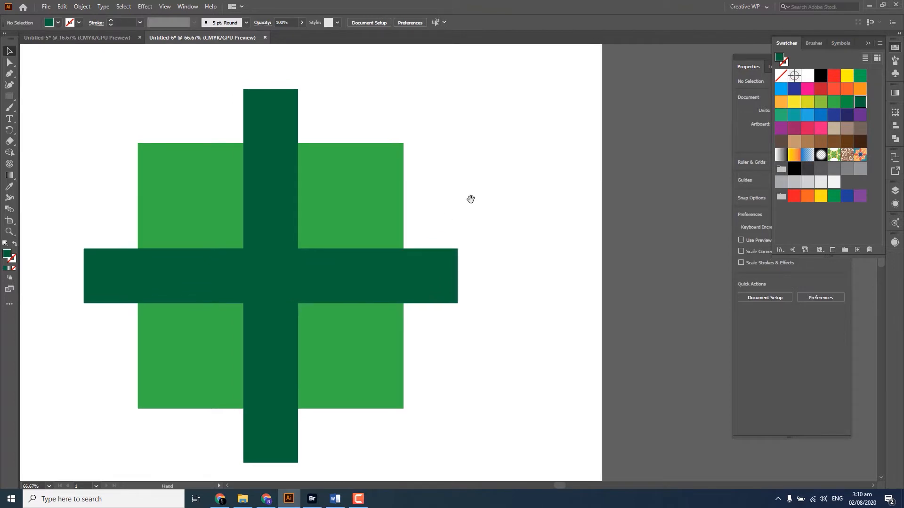
pyautogui.click(270, 177)
pyautogui.keyDown('shift'); pyautogui.click(342, 274); pyautogui.keyUp('shift')
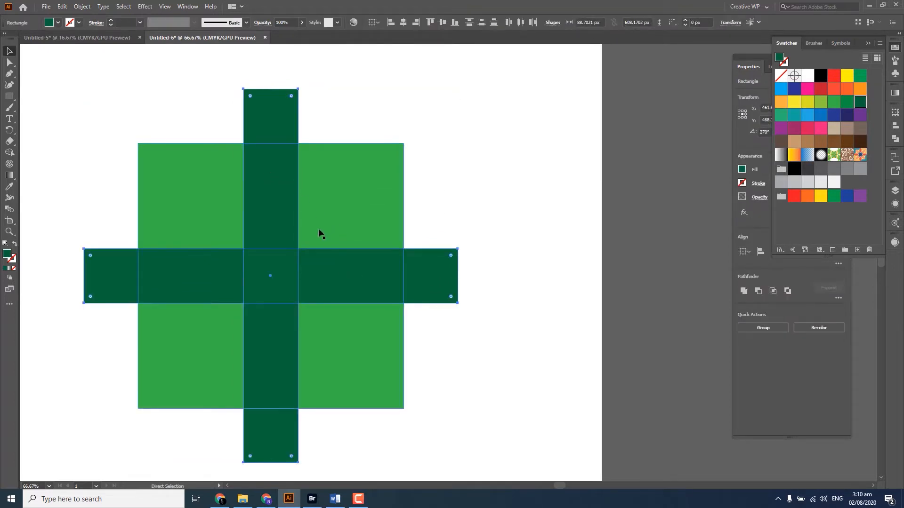
pyautogui.press('v')
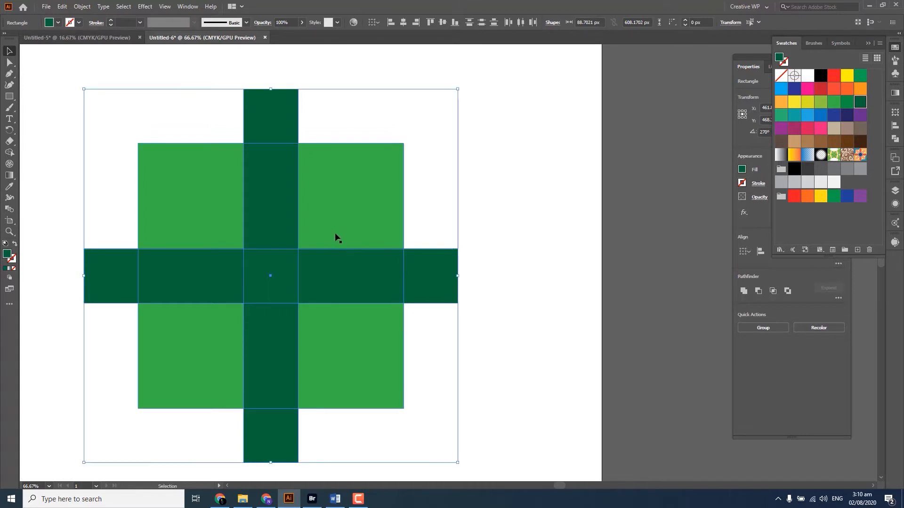
pyautogui.hotkey('ctrl', 'f')
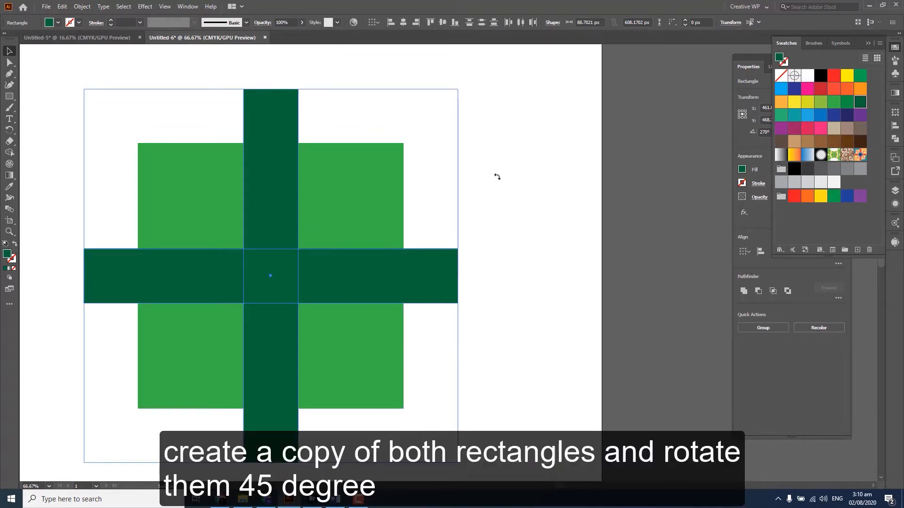
pyautogui.moveTo(497, 177); pyautogui.dragTo(505, 210)
pyautogui.click(502, 208)
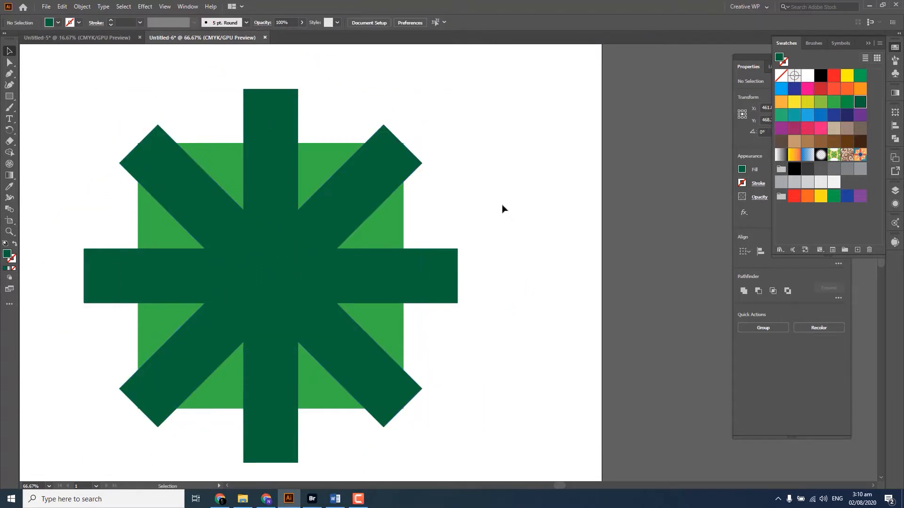
# Shrink the light green square slightly from its centre to about 422 px wide
pyautogui.click(382, 225)
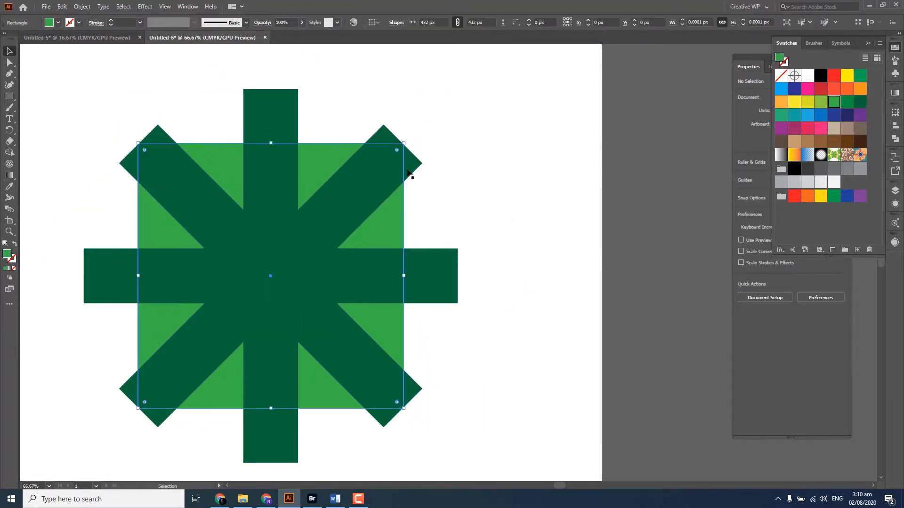
pyautogui.moveTo(403, 143)
pyautogui.mouseDown()
pyautogui.moveTo(382, 164)
pyautogui.moveTo(428, 124)
pyautogui.moveTo(402, 147)
pyautogui.mouseUp()
pyautogui.click(435, 125)
pyautogui.click(315, 178)
pyautogui.click(360, 140)
# Duplicate the light green square in place and rotate the copy 45 degrees
pyautogui.click(333, 156)
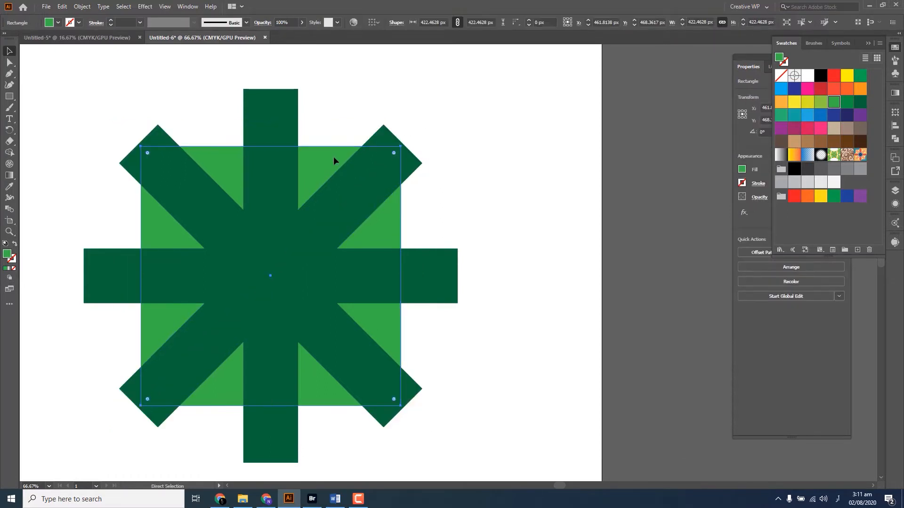
pyautogui.hotkey('ctrl', 'c')
pyautogui.hotkey('ctrl', 'v')
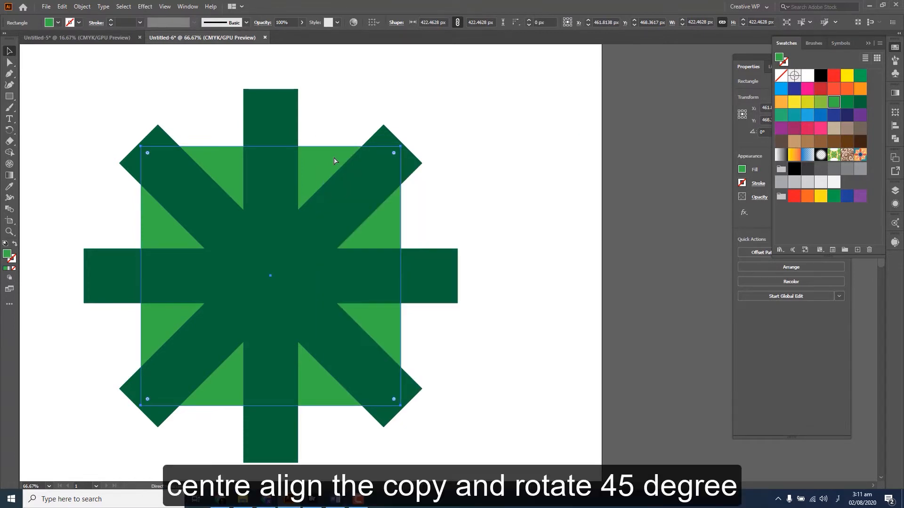
pyautogui.press('v')
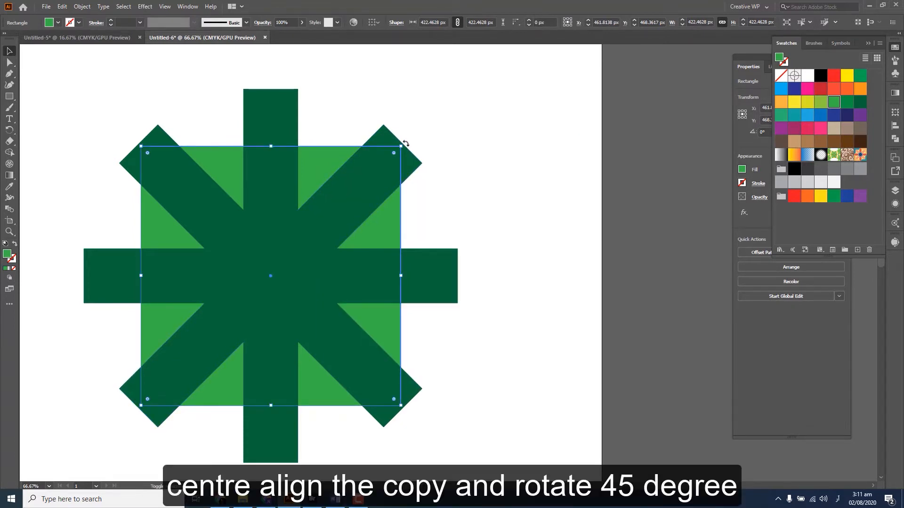
pyautogui.moveTo(405, 143); pyautogui.dragTo(428, 240)
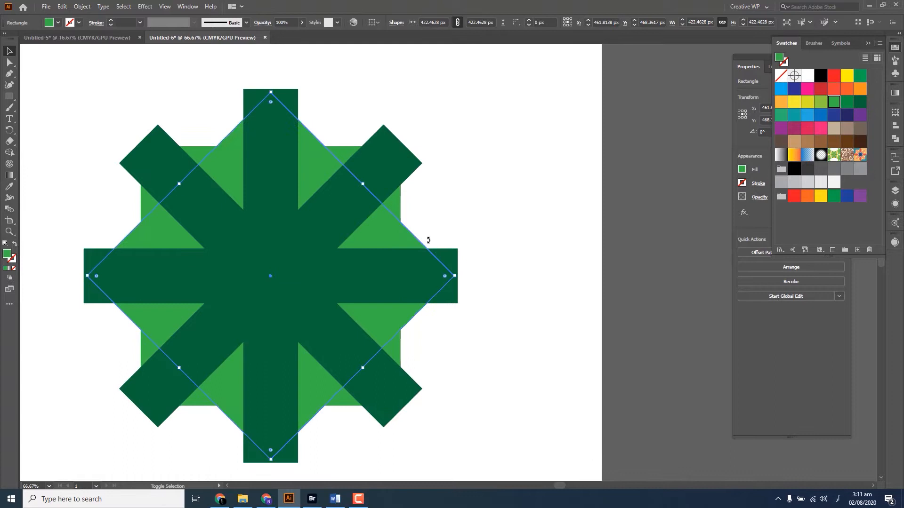
pyautogui.click(441, 208)
# Draw a dark green circle about 551 px in diameter outward from the centre of the eight arms
pyautogui.moveTo(442, 205); pyautogui.dragTo(486, 211)
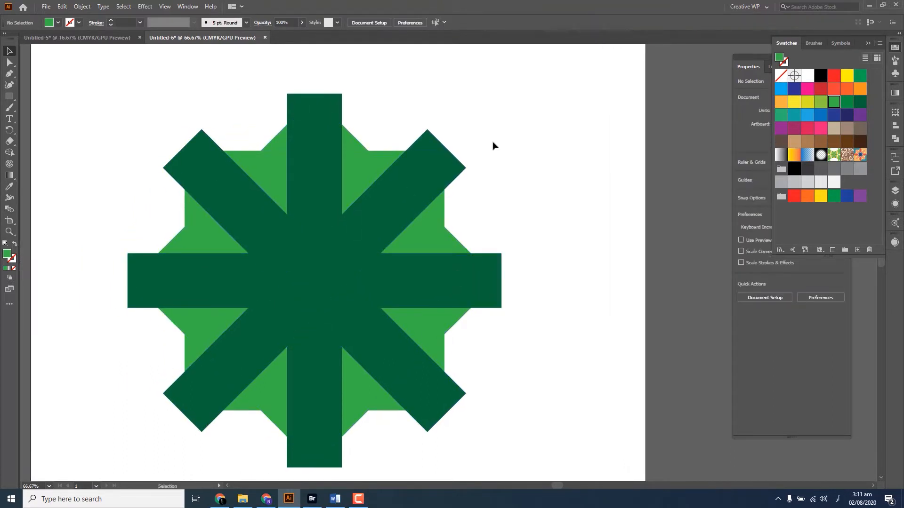
pyautogui.moveTo(545, 158); pyautogui.dragTo(530, 146)
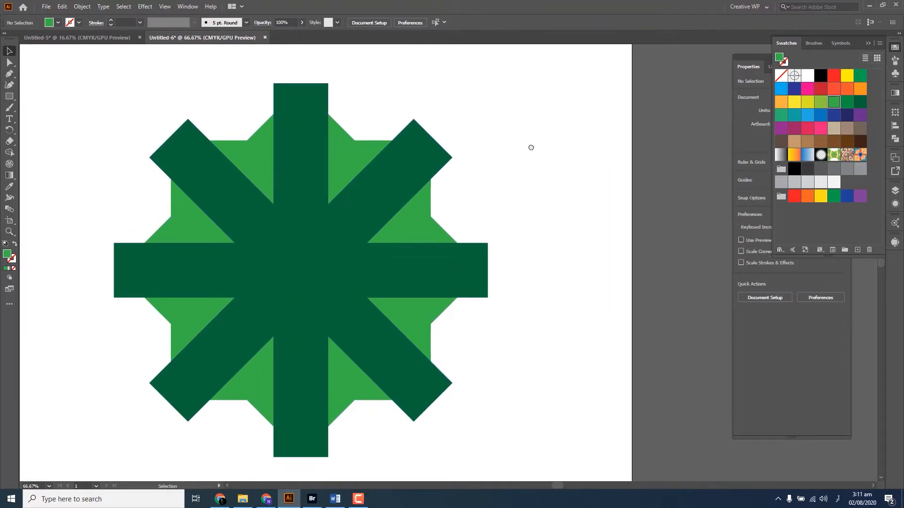
pyautogui.scroll(-1, 525, 151)
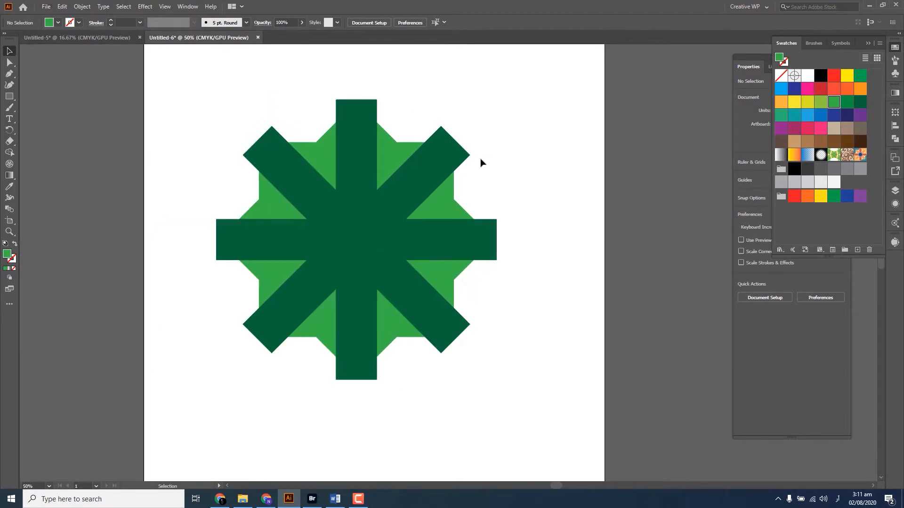
pyautogui.click(357, 229)
pyautogui.press('l')
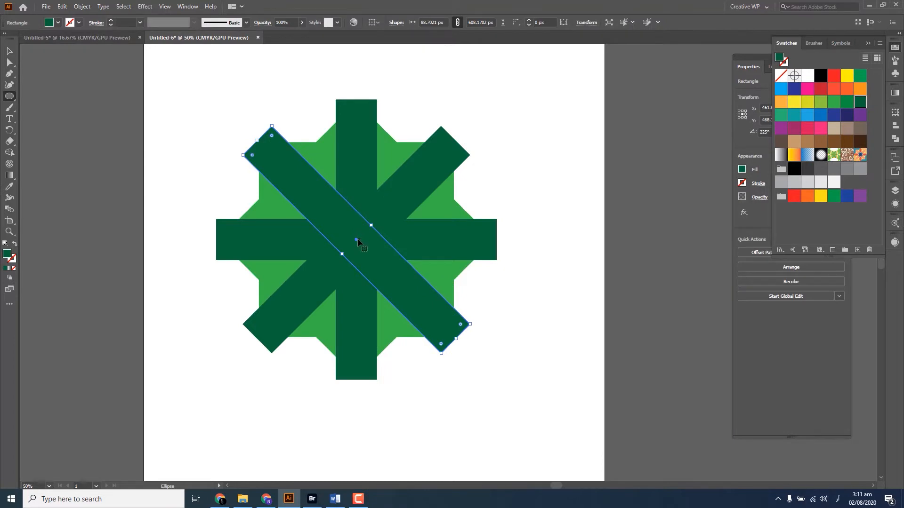
pyautogui.moveTo(360, 243); pyautogui.dragTo(487, 317)
pyautogui.press('v')
pyautogui.click(526, 193)
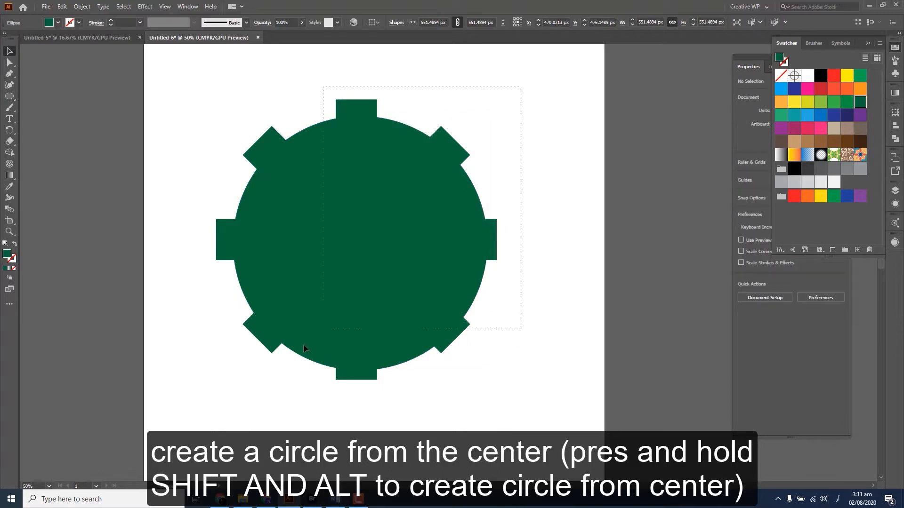
# Select all the shapes and centre-align them horizontally and vertically on one another
pyautogui.hotkey('ctrl', 'a')
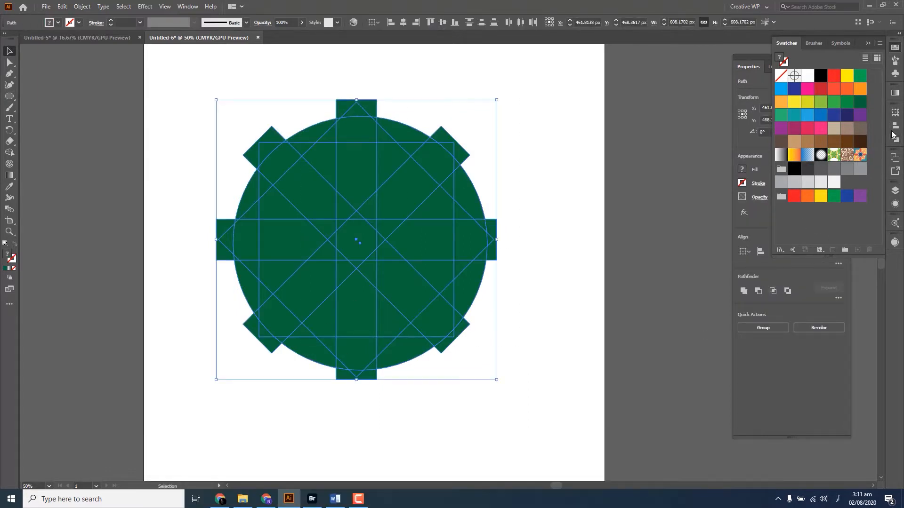
pyautogui.click(895, 127)
pyautogui.click(802, 133)
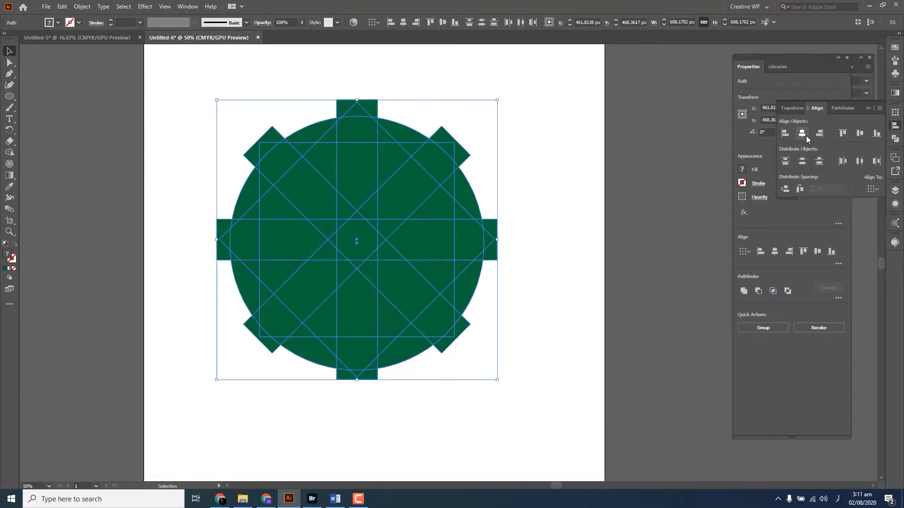
pyautogui.click(860, 133)
pyautogui.click(456, 97)
pyautogui.scroll(1, 441, 98)
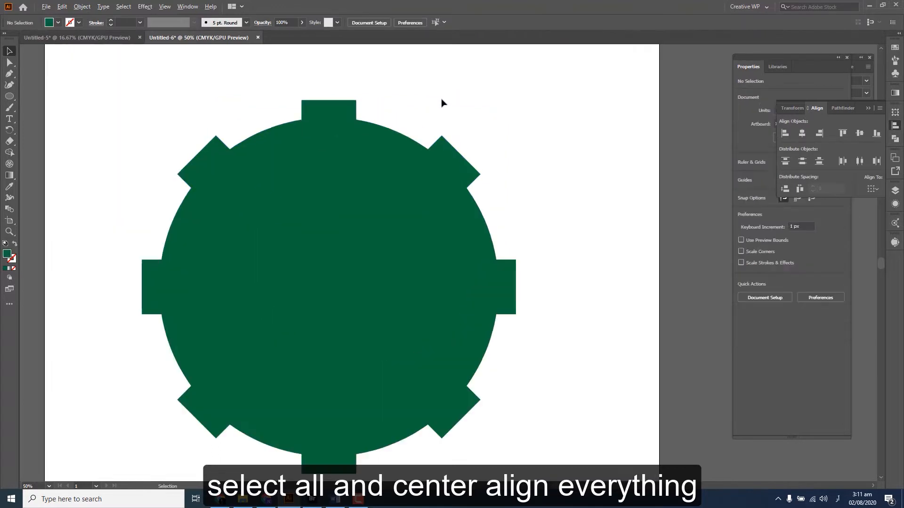
pyautogui.moveTo(490, 87); pyautogui.dragTo(94, 463)
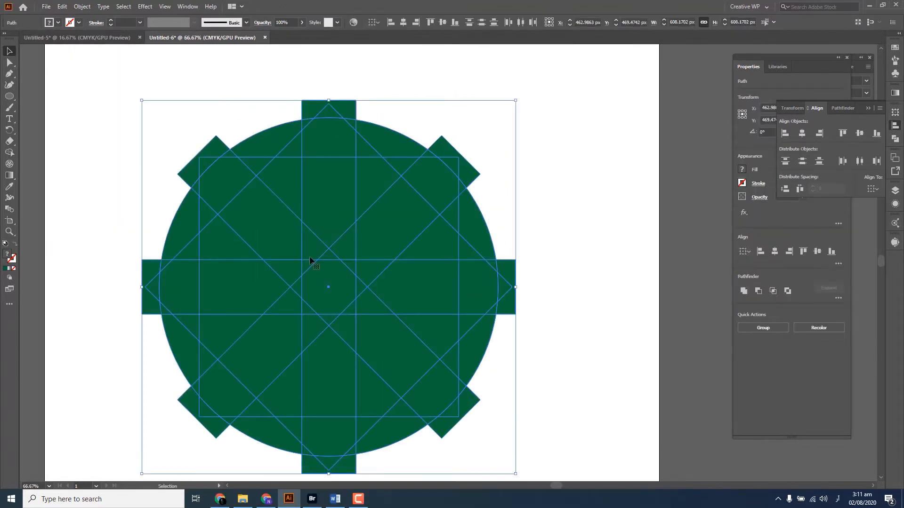
pyautogui.press('space')
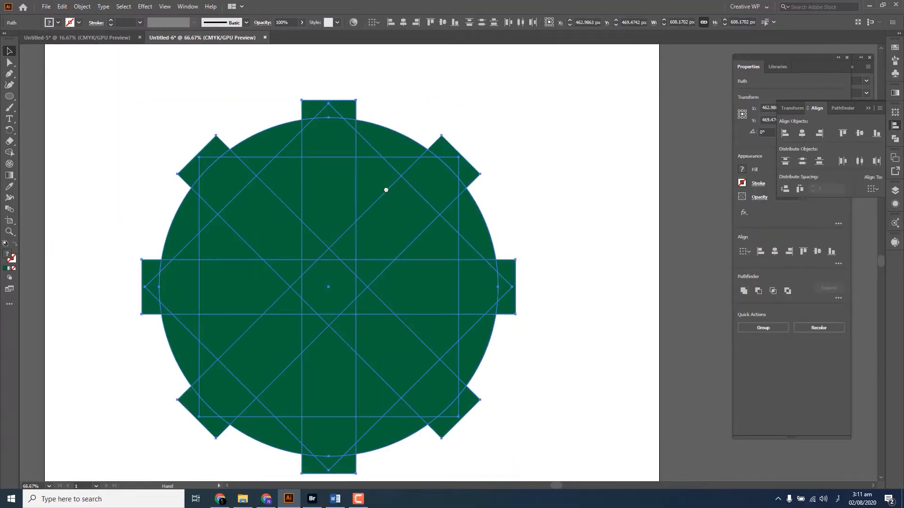
pyautogui.moveTo(386, 190); pyautogui.dragTo(353, 165)
pyautogui.click(558, 143)
pyautogui.press('space')
pyautogui.moveTo(550, 144); pyautogui.dragTo(554, 156)
# Select the whole figure and merge the central octagon and its surrounding pieces into one eight-pointed star with the Shape Builder tool
pyautogui.moveTo(540, 103); pyautogui.dragTo(98, 463)
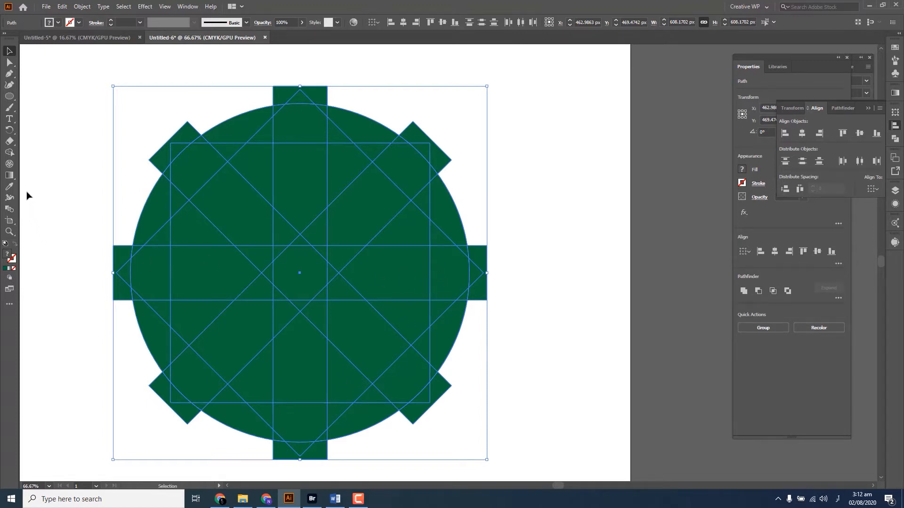
pyautogui.click(10, 158)
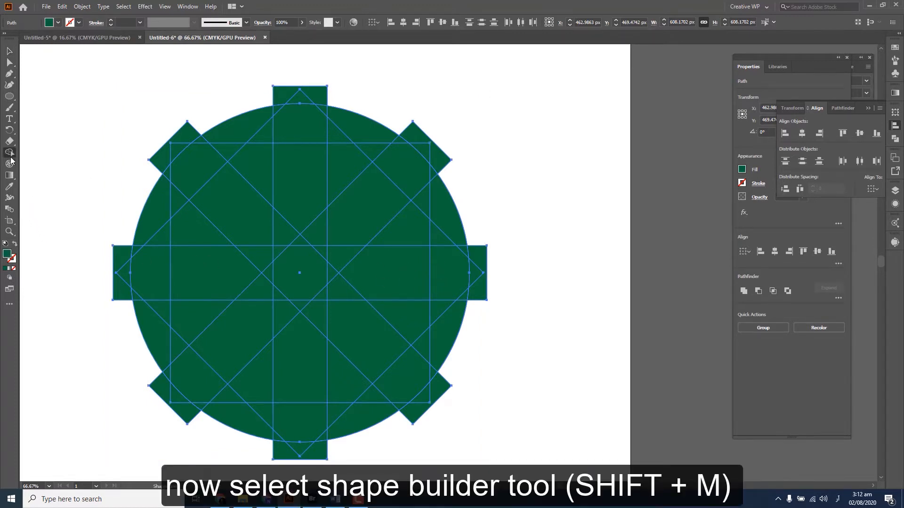
pyautogui.scroll(2, 302, 262)
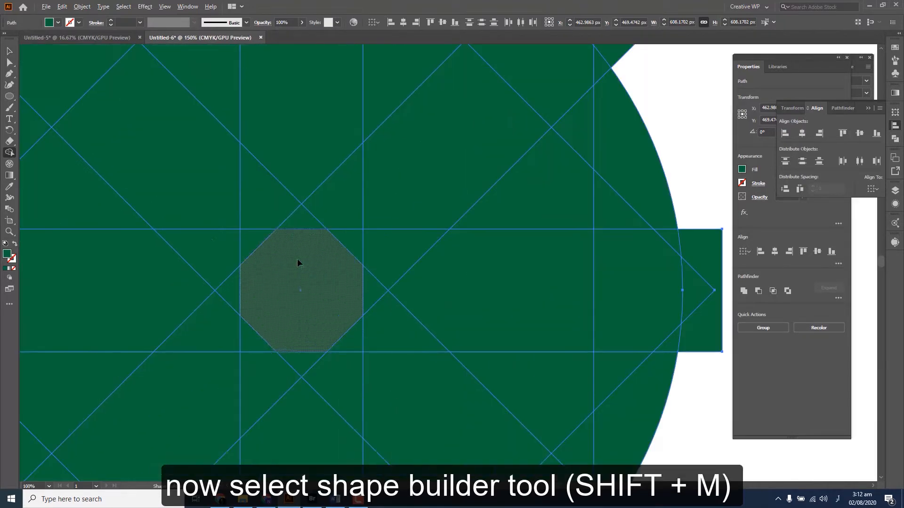
pyautogui.scroll(-1, 286, 292)
pyautogui.scroll(1, 277, 312)
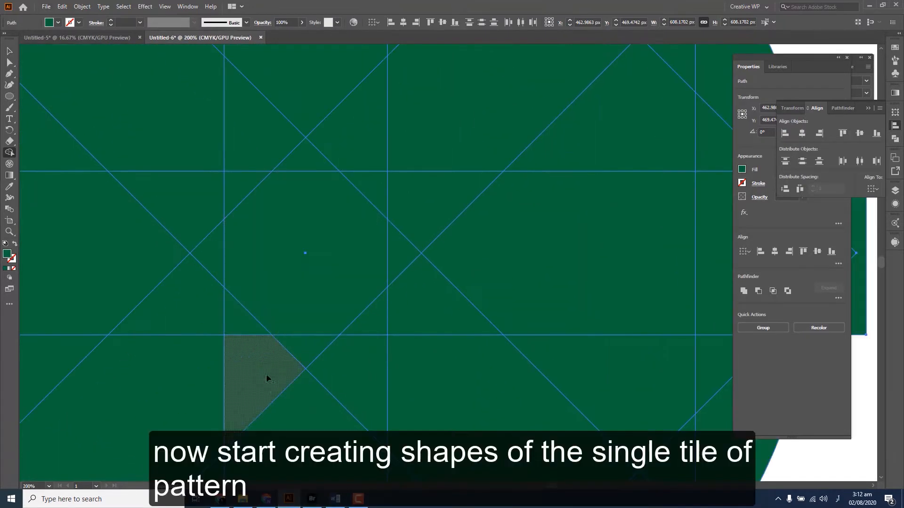
pyautogui.moveTo(248, 338)
pyautogui.mouseDown()
pyautogui.moveTo(246, 319)
pyautogui.moveTo(324, 301)
pyautogui.moveTo(381, 321)
pyautogui.moveTo(367, 378)
pyautogui.moveTo(297, 332)
pyautogui.mouseUp()
pyautogui.moveTo(252, 135)
pyautogui.mouseDown()
pyautogui.moveTo(253, 200)
pyautogui.moveTo(332, 142)
pyautogui.moveTo(351, 204)
pyautogui.mouseUp()
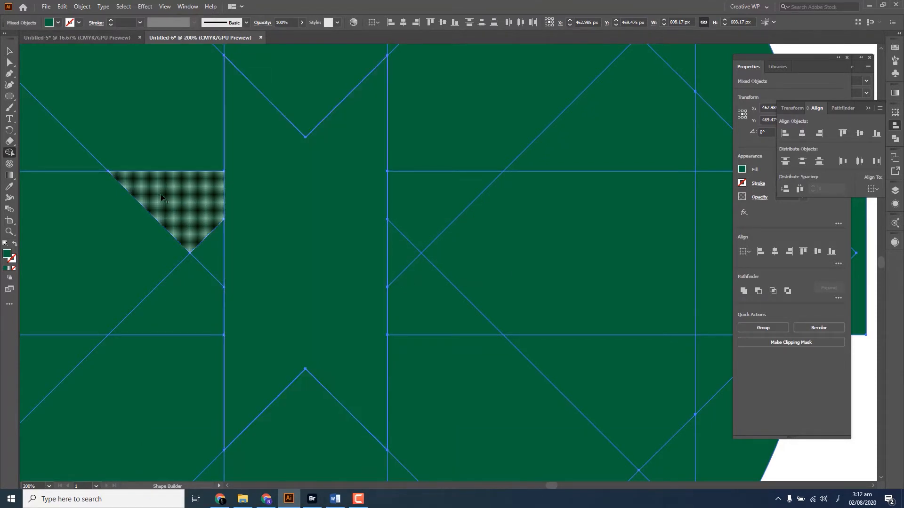
pyautogui.moveTo(201, 272)
pyautogui.mouseDown()
pyautogui.moveTo(261, 290)
pyautogui.moveTo(428, 304)
pyautogui.moveTo(402, 263)
pyautogui.moveTo(425, 213)
pyautogui.mouseUp()
# Merge the pieces of the top arm and of the upper-left arm into one elongated hexagon each
pyautogui.scroll(-2, 340, 226)
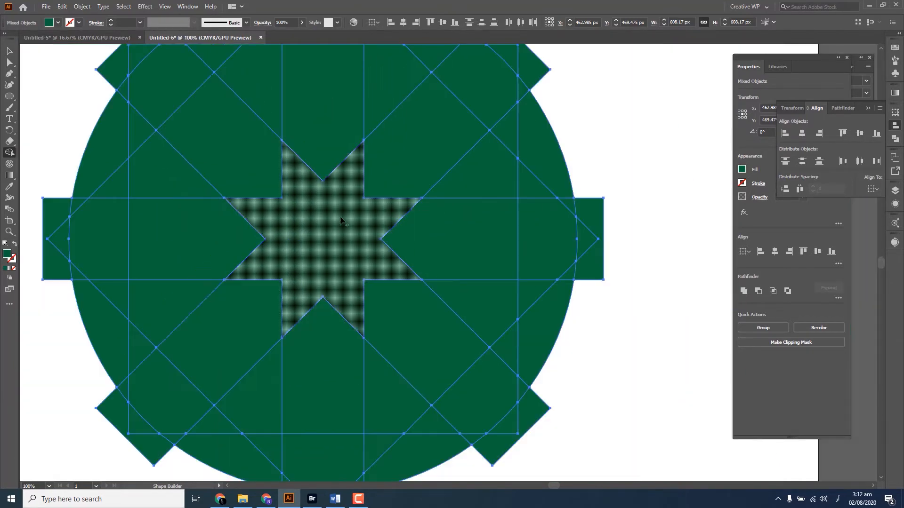
pyautogui.moveTo(340, 220); pyautogui.dragTo(340, 248)
pyautogui.scroll(3, 333, 246)
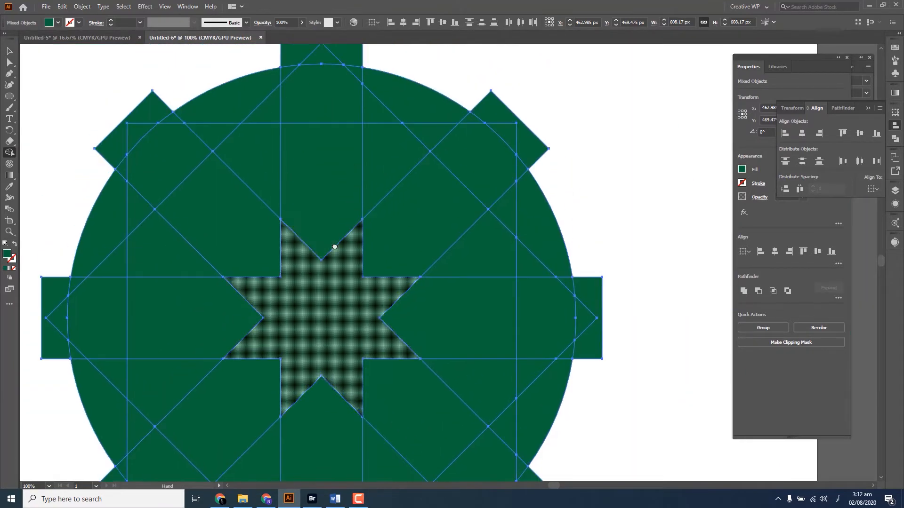
pyautogui.scroll(2, 347, 229)
pyautogui.moveTo(348, 229); pyautogui.dragTo(355, 307)
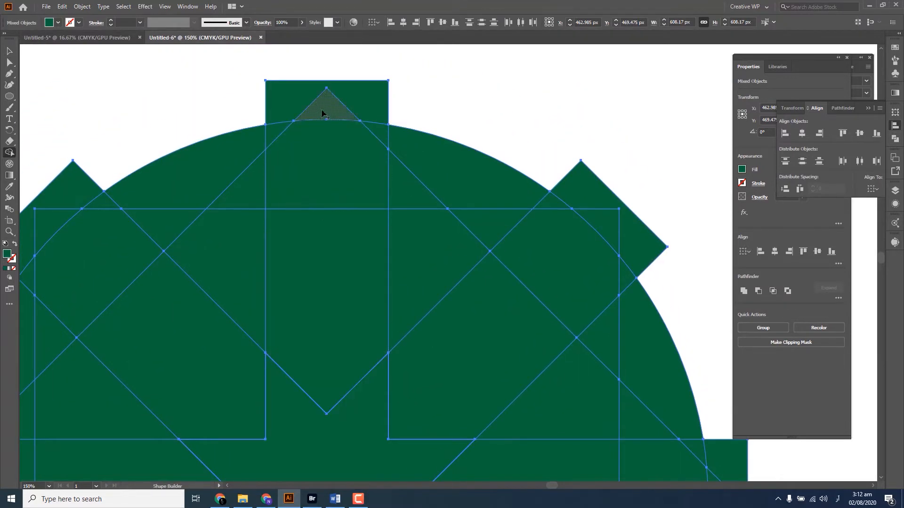
pyautogui.moveTo(324, 107); pyautogui.dragTo(335, 300)
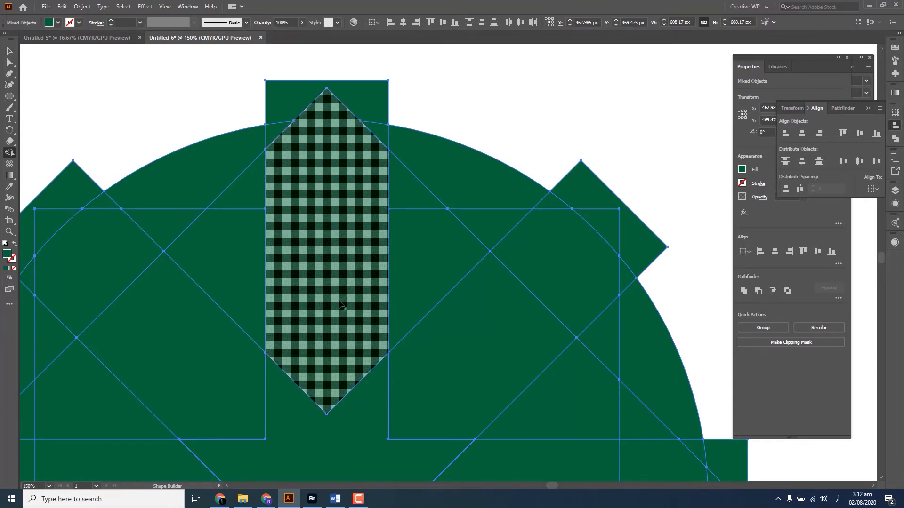
pyautogui.moveTo(350, 325); pyautogui.dragTo(406, 270)
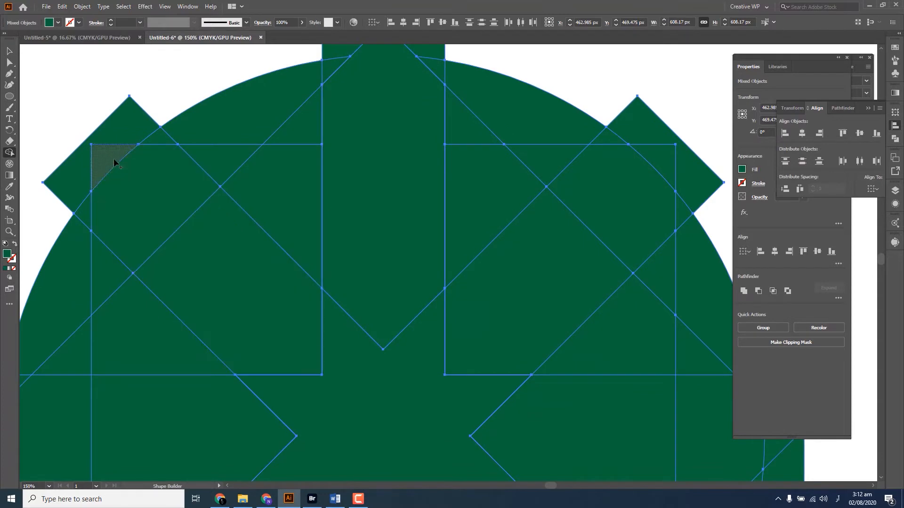
pyautogui.moveTo(114, 160); pyautogui.dragTo(244, 304)
# Merge the pieces of the left, lower-left and bottom arms into one elongated hexagon each
pyautogui.moveTo(278, 268); pyautogui.dragTo(399, 136)
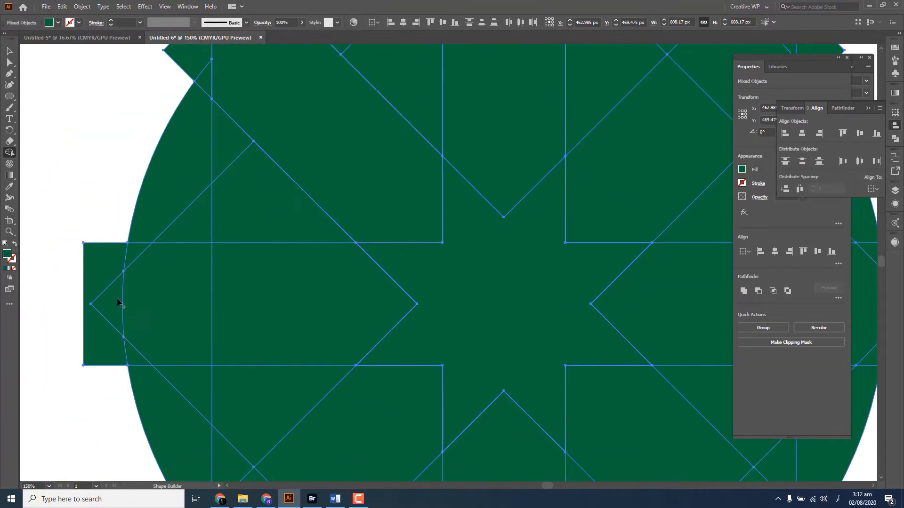
pyautogui.moveTo(117, 298)
pyautogui.mouseDown()
pyautogui.moveTo(329, 301)
pyautogui.moveTo(343, 336)
pyautogui.moveTo(237, 135)
pyautogui.mouseUp()
pyautogui.moveTo(147, 384); pyautogui.dragTo(276, 255)
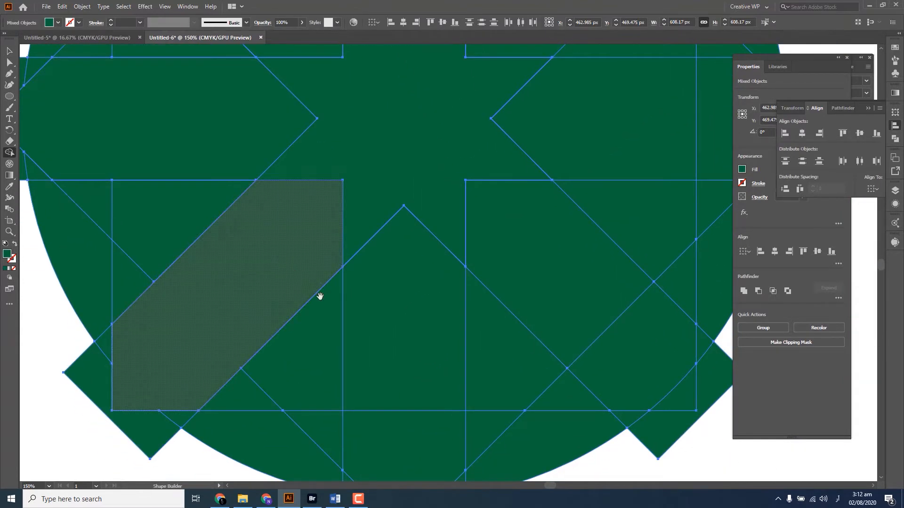
pyautogui.moveTo(413, 345); pyautogui.dragTo(287, 288)
pyautogui.moveTo(276, 456); pyautogui.dragTo(286, 263)
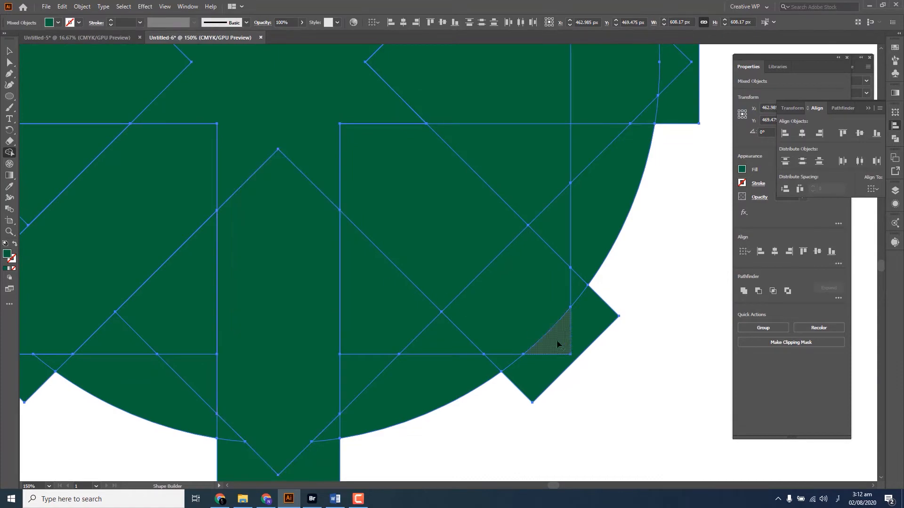
# Merge the pieces of the lower-right, right and upper-right arms into one elongated hexagon each
pyautogui.moveTo(556, 342); pyautogui.dragTo(403, 192)
pyautogui.moveTo(448, 212); pyautogui.dragTo(400, 398)
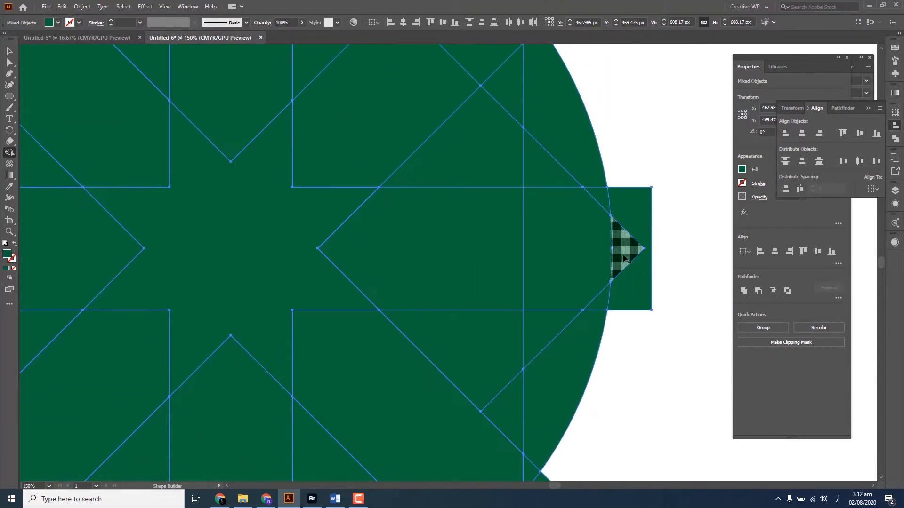
pyautogui.moveTo(625, 255)
pyautogui.mouseDown()
pyautogui.moveTo(458, 258)
pyautogui.moveTo(419, 327)
pyautogui.mouseUp()
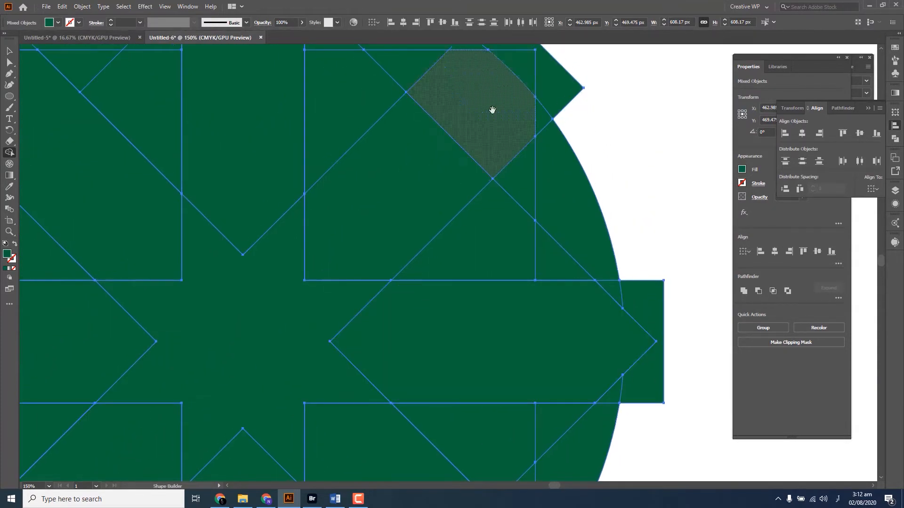
pyautogui.moveTo(530, 136)
pyautogui.mouseDown()
pyautogui.moveTo(388, 256)
pyautogui.moveTo(411, 260)
pyautogui.moveTo(478, 233)
pyautogui.moveTo(384, 254)
pyautogui.moveTo(398, 183)
pyautogui.mouseUp()
pyautogui.hotkey('ctrl', '-')
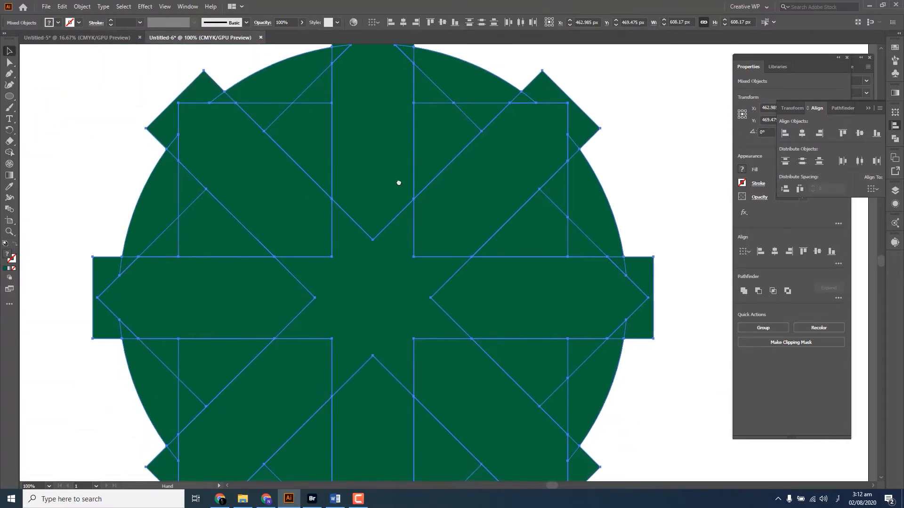
pyautogui.moveTo(355, 250); pyautogui.dragTo(372, 260)
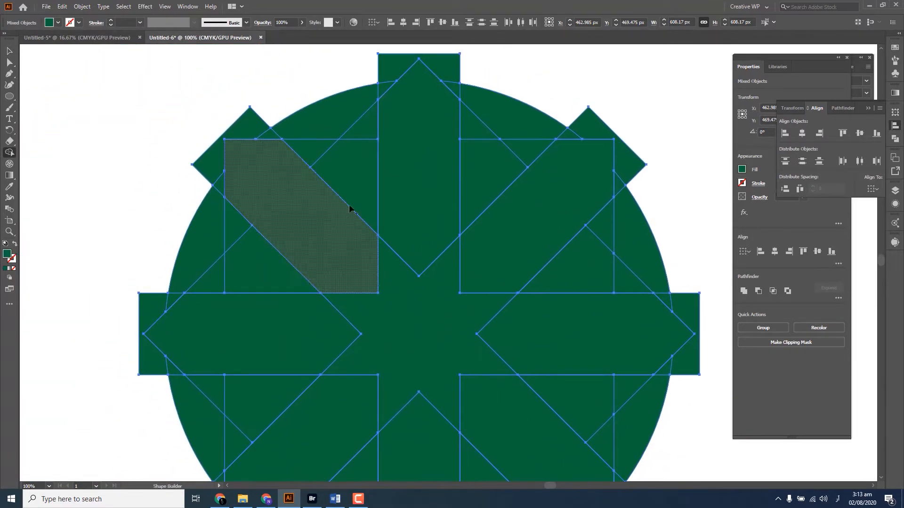
# Merge the small inner pieces in each of the three gaps from the top arm round to the lower-left arm
pyautogui.scroll(3, 337, 156)
pyautogui.moveTo(338, 175); pyautogui.dragTo(326, 252)
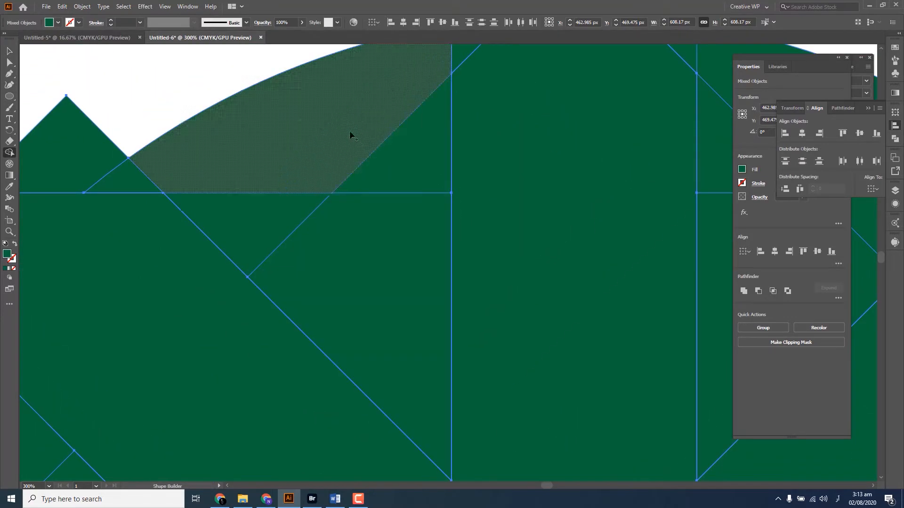
pyautogui.moveTo(262, 224)
pyautogui.mouseDown()
pyautogui.moveTo(303, 268)
pyautogui.moveTo(386, 262)
pyautogui.moveTo(416, 165)
pyautogui.mouseUp()
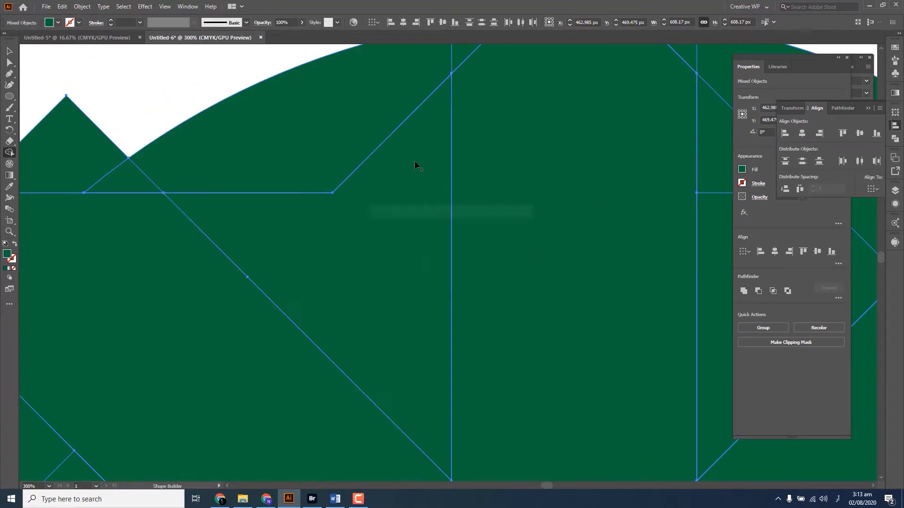
pyautogui.scroll(-2, 367, 246)
pyautogui.moveTo(257, 231)
pyautogui.mouseDown()
pyautogui.moveTo(285, 291)
pyautogui.moveTo(226, 316)
pyautogui.mouseUp()
pyautogui.moveTo(276, 277); pyautogui.dragTo(214, 67)
pyautogui.scroll(1, 197, 290)
pyautogui.moveTo(169, 259); pyautogui.dragTo(232, 262)
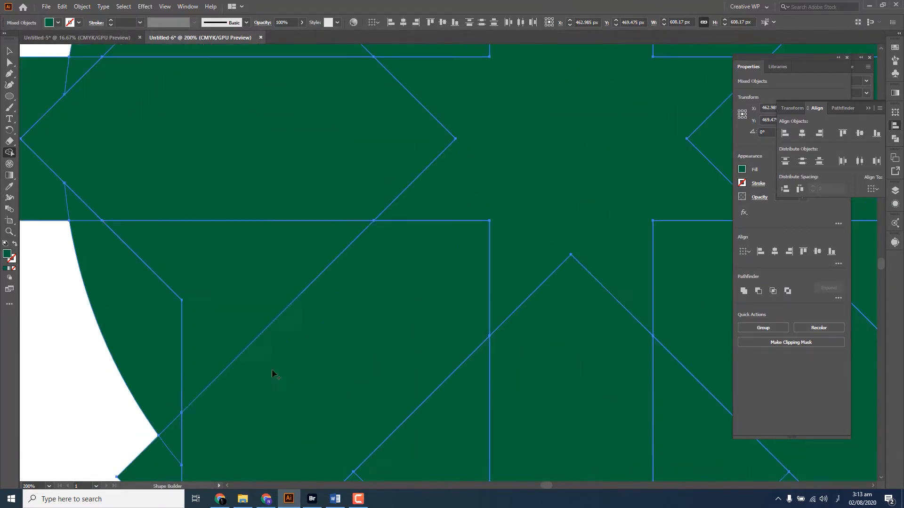
# Merge the small inner pieces in each of the two gaps beside the bottom arm
pyautogui.moveTo(368, 455); pyautogui.dragTo(231, 247)
pyautogui.moveTo(229, 310)
pyautogui.mouseDown()
pyautogui.moveTo(252, 288)
pyautogui.moveTo(325, 351)
pyautogui.mouseUp()
pyautogui.moveTo(379, 354); pyautogui.dragTo(197, 462)
pyautogui.moveTo(365, 439); pyautogui.dragTo(467, 412)
# Merge the small inner pieces in the gaps below and above the right arm into one shape each
pyautogui.moveTo(539, 285); pyautogui.dragTo(368, 464)
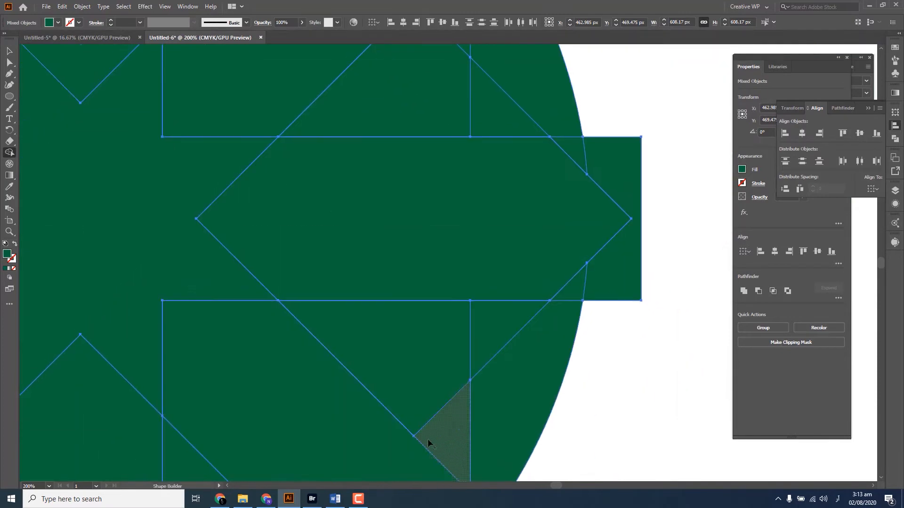
pyautogui.moveTo(443, 440)
pyautogui.mouseDown()
pyautogui.moveTo(421, 341)
pyautogui.moveTo(471, 338)
pyautogui.mouseUp()
pyautogui.moveTo(458, 292); pyautogui.dragTo(363, 464)
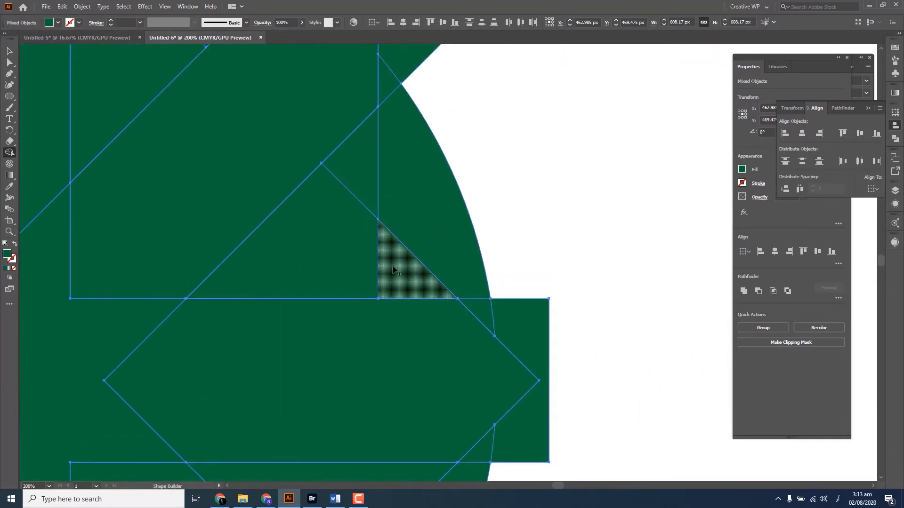
pyautogui.moveTo(394, 262)
pyautogui.mouseDown()
pyautogui.moveTo(347, 187)
pyautogui.moveTo(393, 215)
pyautogui.moveTo(327, 237)
pyautogui.moveTo(350, 314)
pyautogui.mouseUp()
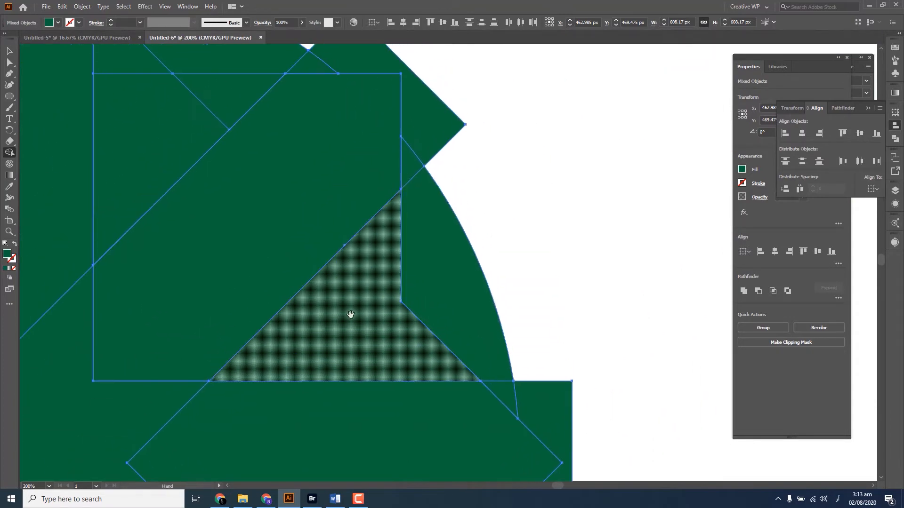
pyautogui.scroll(-1, 331, 312)
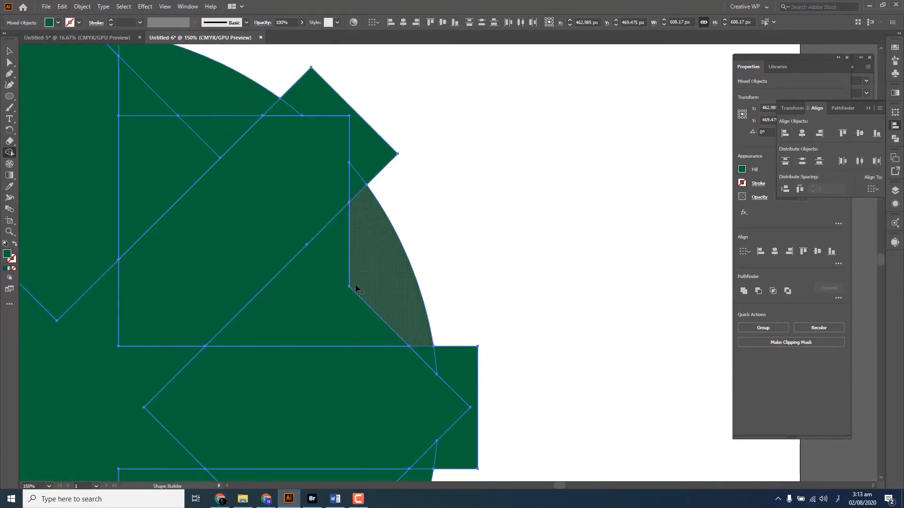
pyautogui.moveTo(365, 268); pyautogui.dragTo(345, 258)
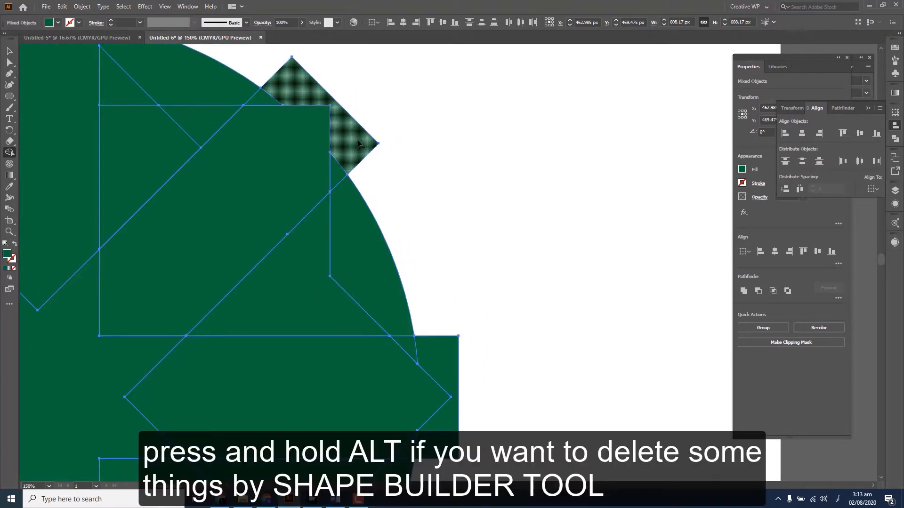
# Delete the leftover outer ends of the upper-right, right and lower-right arms with the Shape Builder tool
pyautogui.keyDown('alt'); pyautogui.click(357, 141); pyautogui.keyUp('alt')
pyautogui.hotkey('ctrl', 'z')
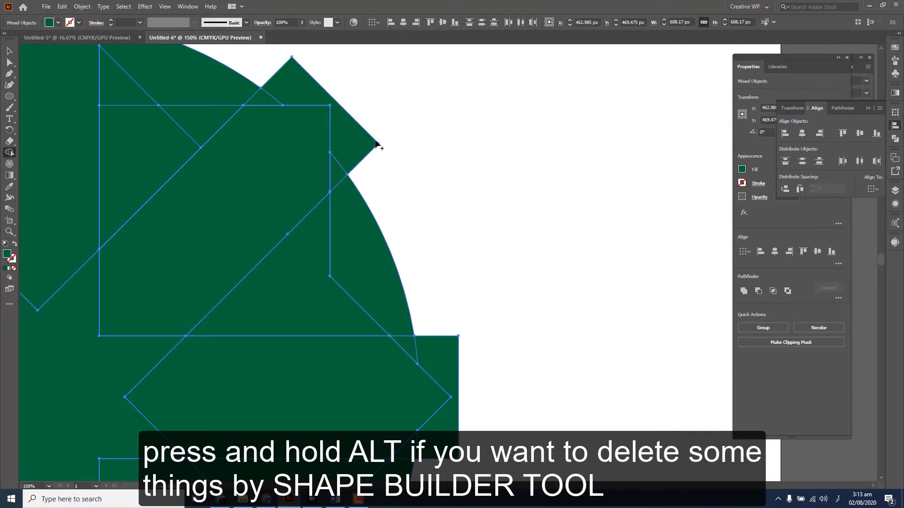
pyautogui.keyDown('alt'); pyautogui.click(355, 143); pyautogui.keyUp('alt')
pyautogui.scroll(-4, 461, 191)
pyautogui.keyDown('alt'); pyautogui.click(414, 200); pyautogui.keyUp('alt')
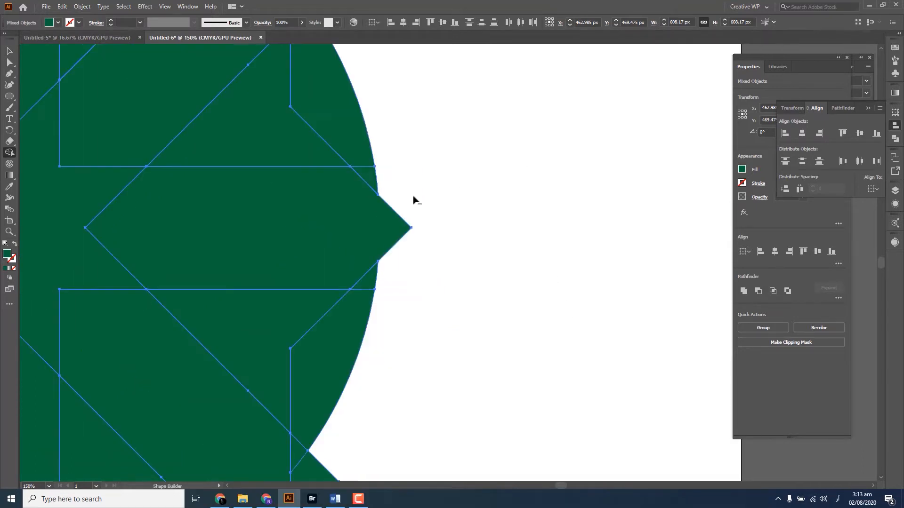
pyautogui.moveTo(412, 470); pyautogui.dragTo(506, 272)
pyautogui.keyDown('alt'); pyautogui.click(415, 308); pyautogui.keyUp('alt')
# Delete the leftover outer ends of the bottom, lower-left, left and upper-left arms
pyautogui.moveTo(376, 373); pyautogui.dragTo(655, 217)
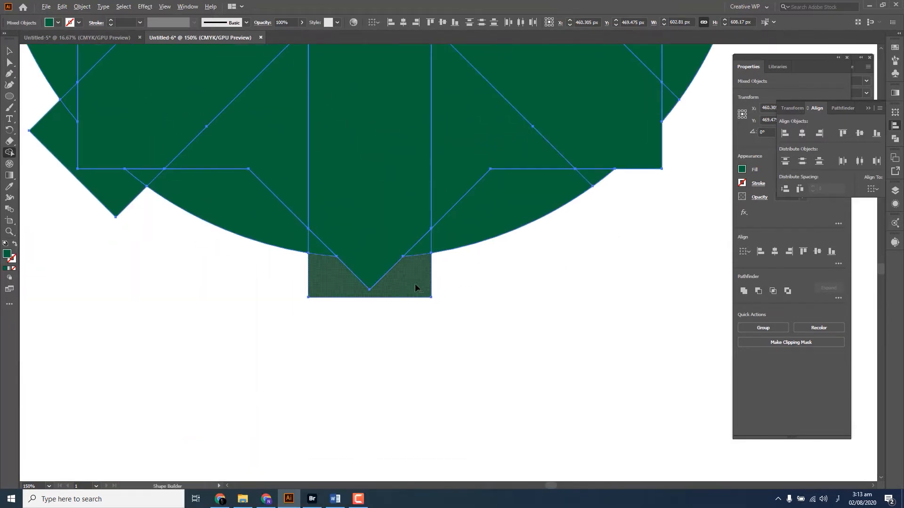
pyautogui.keyDown('alt'); pyautogui.click(416, 288); pyautogui.keyUp('alt')
pyautogui.moveTo(175, 298); pyautogui.dragTo(353, 406)
pyautogui.keyDown('alt'); pyautogui.click(284, 298); pyautogui.keyUp('alt')
pyautogui.moveTo(205, 188); pyautogui.dragTo(244, 427)
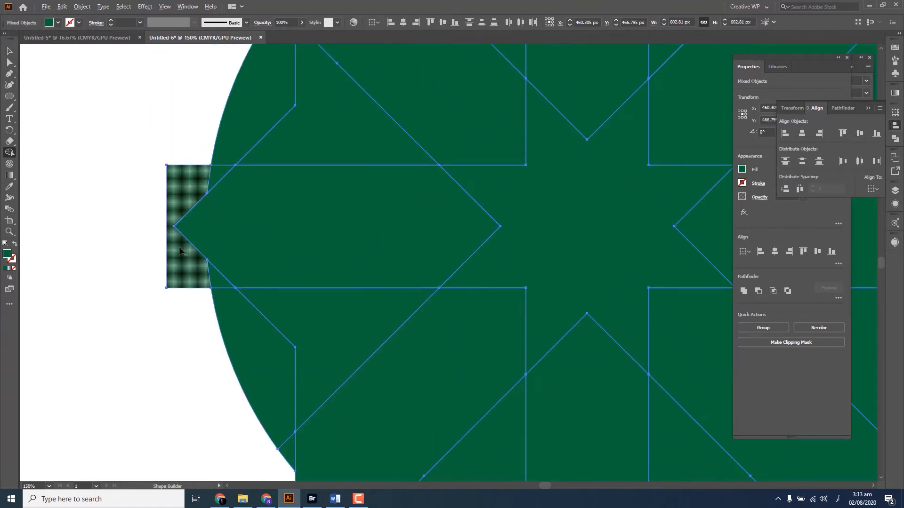
pyautogui.keyDown('alt'); pyautogui.click(179, 249); pyautogui.keyUp('alt')
pyautogui.moveTo(150, 254); pyautogui.dragTo(84, 484)
pyautogui.moveTo(149, 315); pyautogui.dragTo(116, 356)
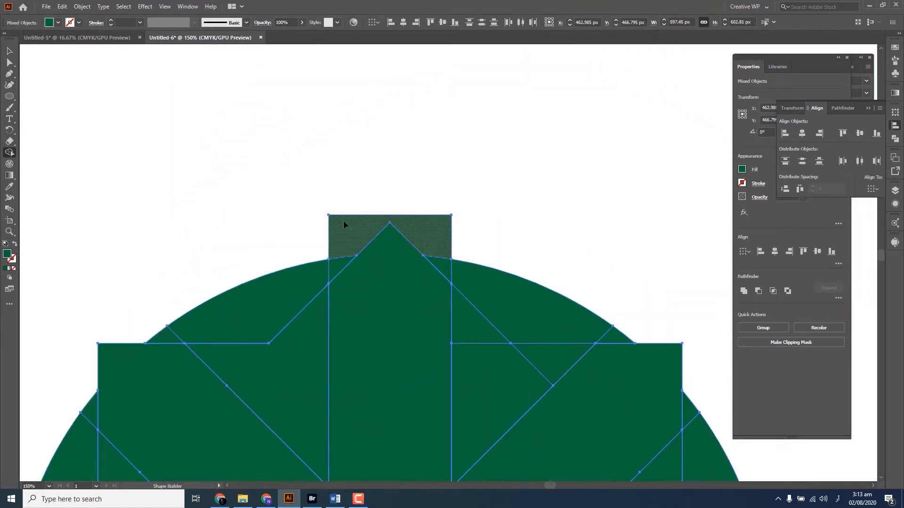
# Delete the leftover outer end of the top arm and merge the circle pieces in the two gaps beside it
pyautogui.keyDown('alt'); pyautogui.click(345, 224); pyautogui.keyUp('alt')
pyautogui.moveTo(378, 290); pyautogui.dragTo(366, 156)
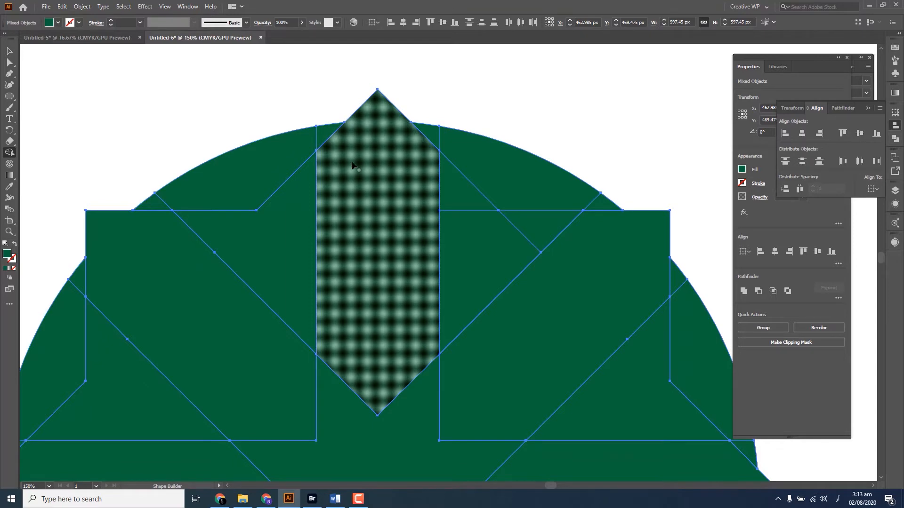
pyautogui.scroll(1, 442, 154)
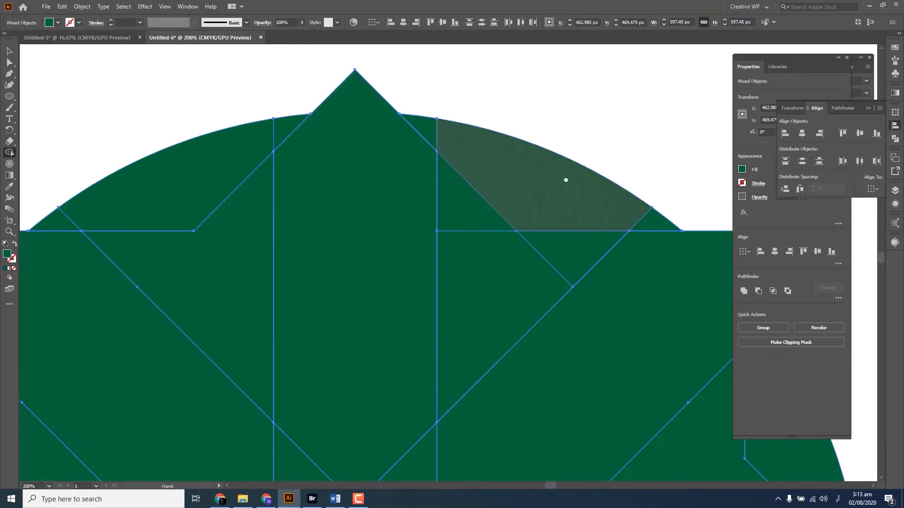
pyautogui.moveTo(566, 180); pyautogui.dragTo(519, 186)
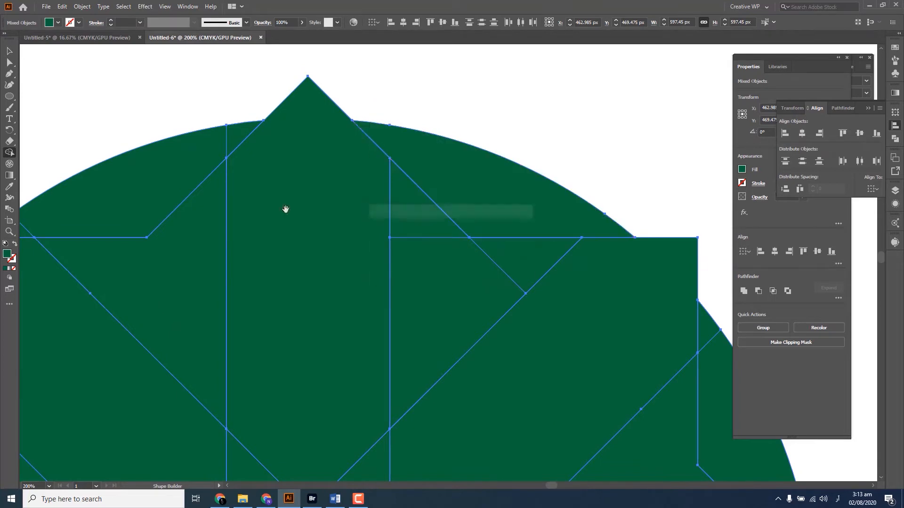
pyautogui.moveTo(284, 208); pyautogui.dragTo(472, 190)
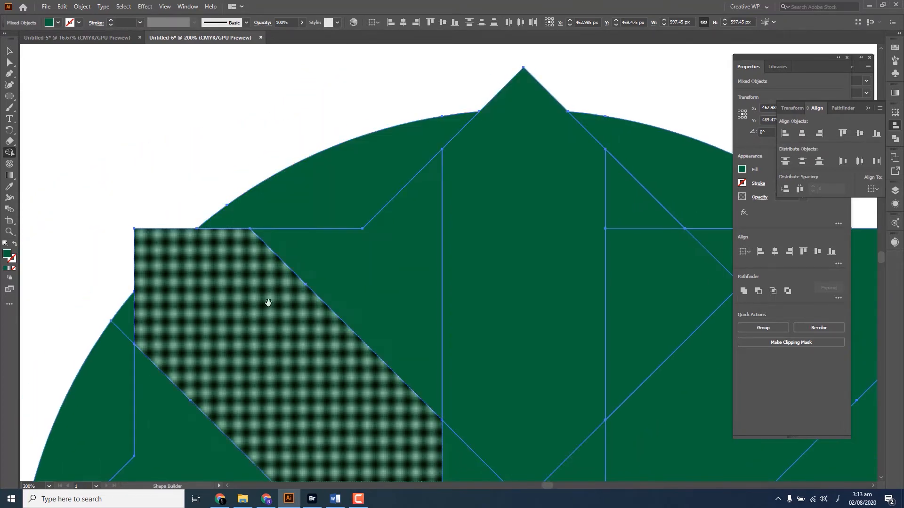
# Merge the outer circle pieces in the gaps above and below the left arm
pyautogui.moveTo(269, 302); pyautogui.dragTo(441, 83)
pyautogui.moveTo(299, 108); pyautogui.dragTo(206, 328)
pyautogui.moveTo(257, 344); pyautogui.dragTo(227, 41)
pyautogui.moveTo(183, 173); pyautogui.dragTo(270, 399)
pyautogui.moveTo(382, 420); pyautogui.dragTo(232, 100)
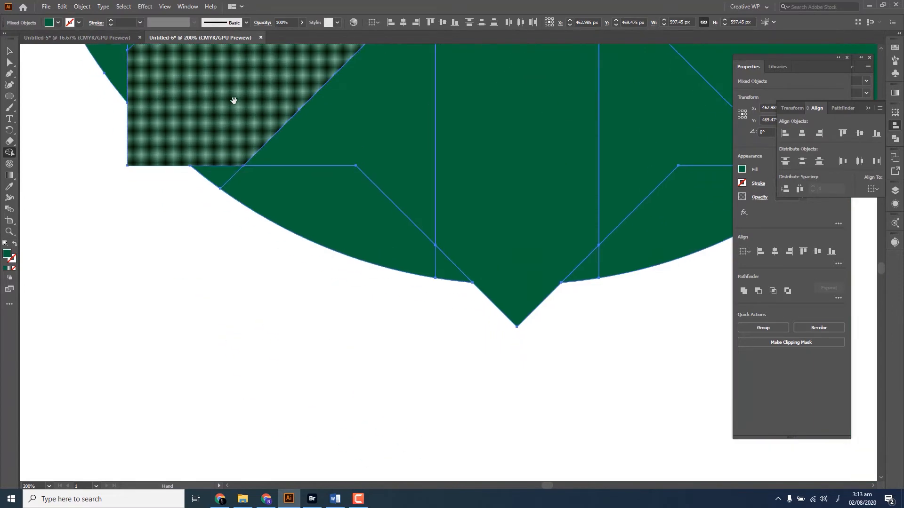
# Merge the outer circle pieces in the two gaps beside the bottom arm
pyautogui.moveTo(221, 177)
pyautogui.mouseDown()
pyautogui.moveTo(408, 244)
pyautogui.moveTo(436, 263)
pyautogui.mouseUp()
pyautogui.moveTo(449, 222); pyautogui.dragTo(66, 296)
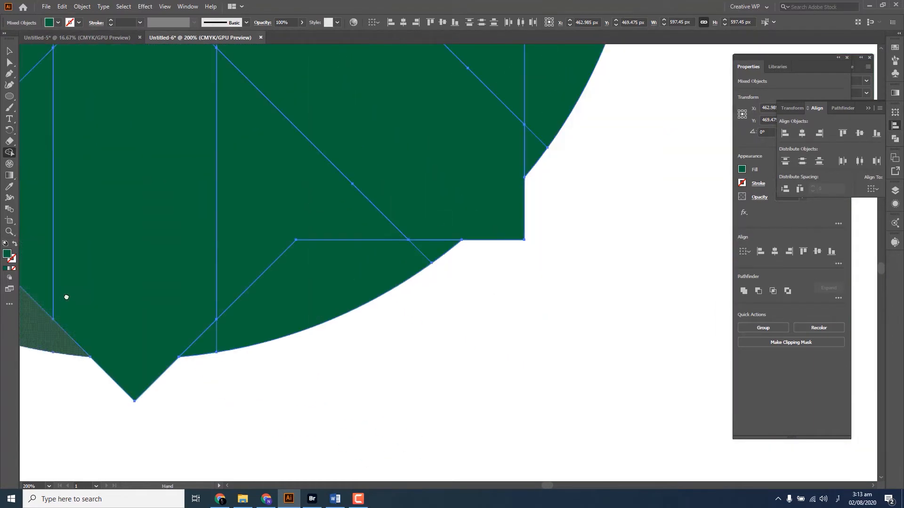
pyautogui.moveTo(204, 348); pyautogui.dragTo(442, 252)
# Merge the outer circle pieces in the gaps below and above the right arm
pyautogui.moveTo(414, 242); pyautogui.dragTo(252, 378)
pyautogui.moveTo(374, 288); pyautogui.dragTo(415, 200)
pyautogui.moveTo(409, 198); pyautogui.dragTo(304, 410)
pyautogui.moveTo(352, 311)
pyautogui.mouseDown()
pyautogui.moveTo(375, 272)
pyautogui.moveTo(359, 293)
pyautogui.mouseUp()
pyautogui.moveTo(334, 221); pyautogui.dragTo(319, 456)
pyautogui.moveTo(350, 356)
pyautogui.mouseDown()
pyautogui.moveTo(254, 166)
pyautogui.moveTo(424, 375)
pyautogui.mouseUp()
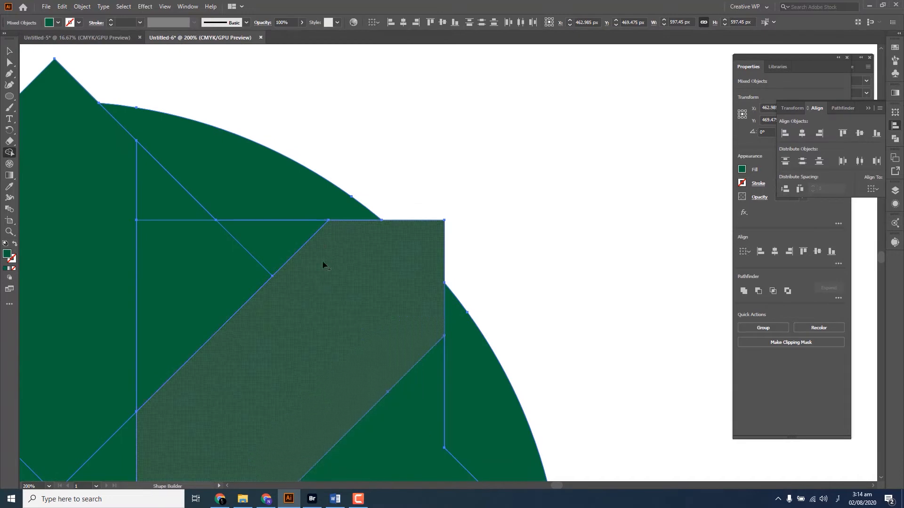
# Merge the small inner pieces in the gap between the top and upper-right arms into one shape
pyautogui.moveTo(263, 251)
pyautogui.mouseDown()
pyautogui.moveTo(204, 264)
pyautogui.moveTo(180, 202)
pyautogui.mouseUp()
pyautogui.scroll(-2, 195, 239)
pyautogui.moveTo(270, 259); pyautogui.dragTo(425, 231)
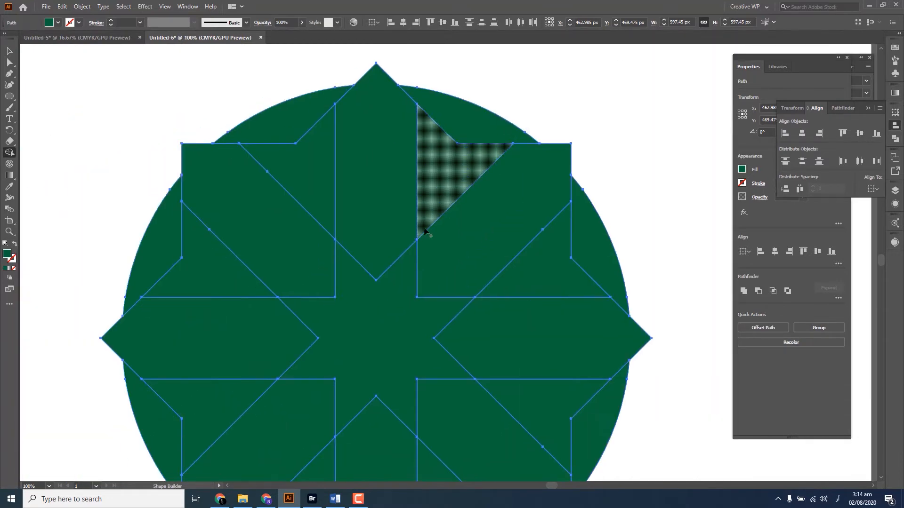
pyautogui.scroll(-1, 423, 234)
pyautogui.moveTo(431, 269); pyautogui.dragTo(404, 244)
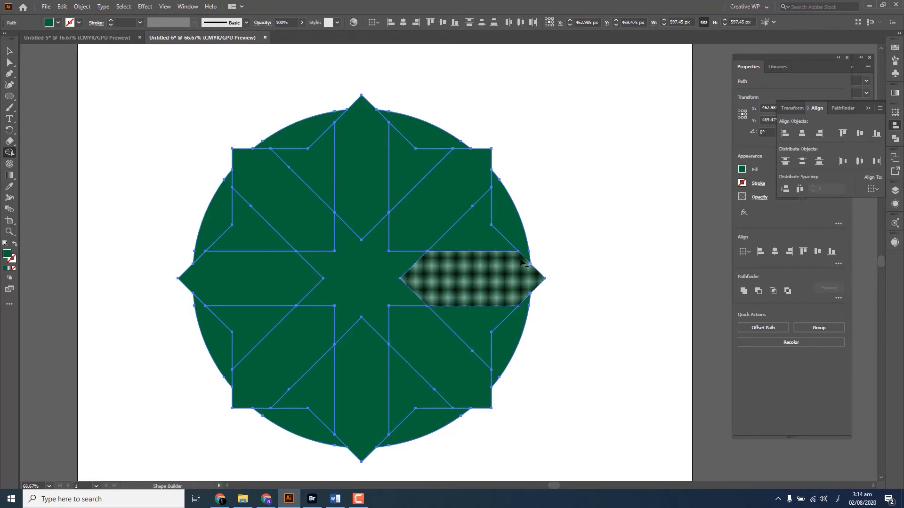
# Select the whole tile with the Selection tool to check the outlines of its pieces, leaving nothing selected
pyautogui.press('v')
pyautogui.click(533, 182)
pyautogui.moveTo(516, 184); pyautogui.dragTo(487, 174)
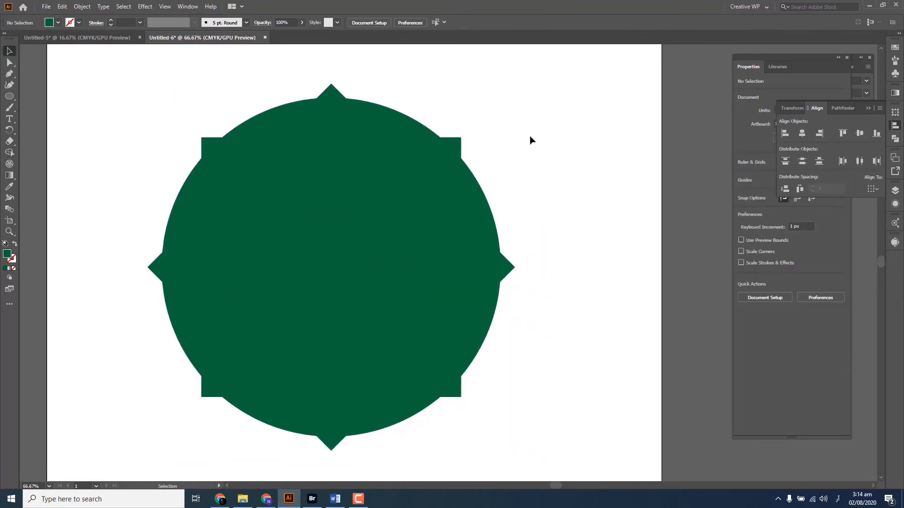
pyautogui.moveTo(526, 115); pyautogui.dragTo(133, 434)
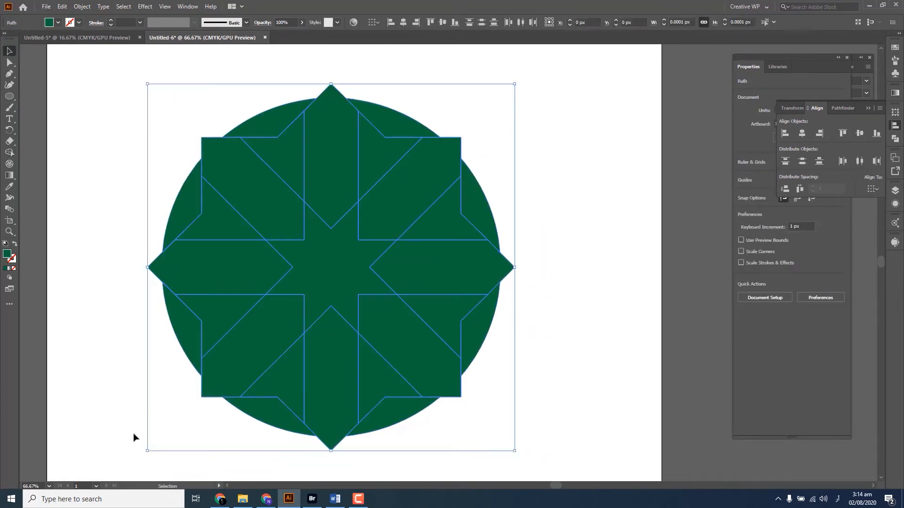
pyautogui.rightClick(389, 196)
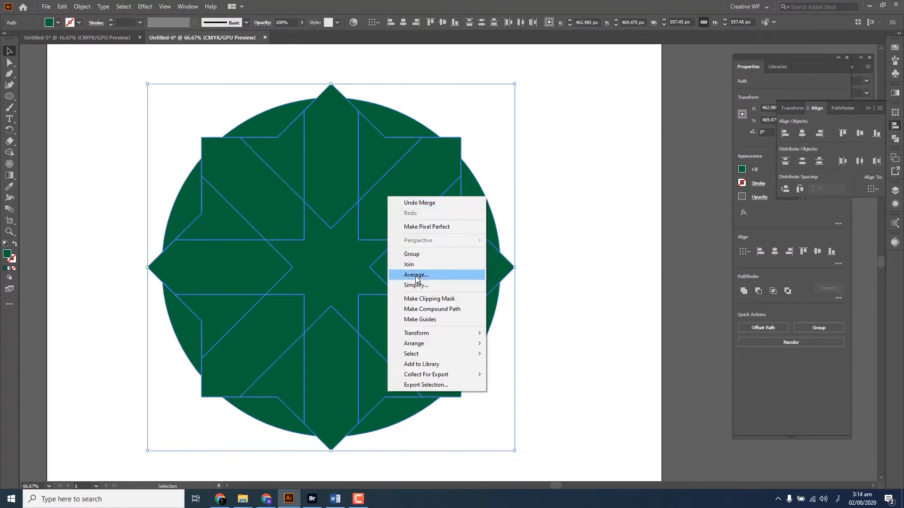
pyautogui.click(584, 194)
pyautogui.moveTo(579, 104); pyautogui.dragTo(105, 475)
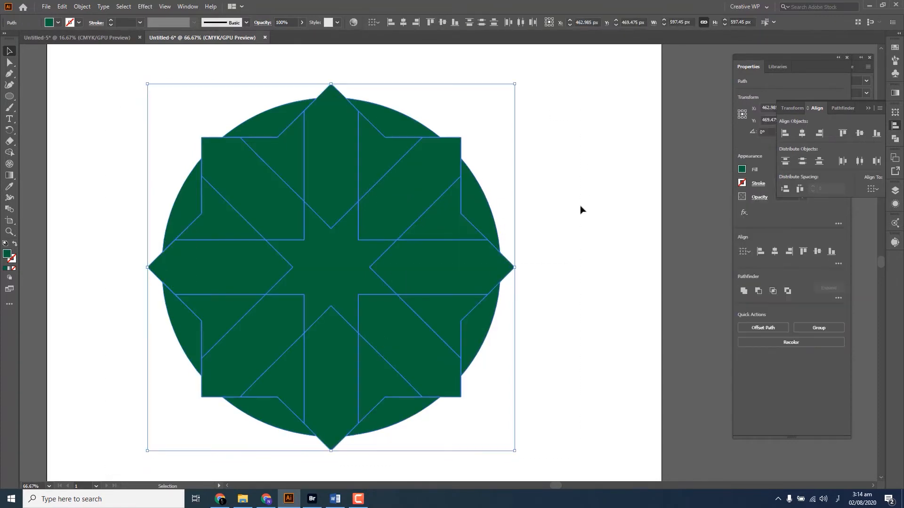
pyautogui.click(580, 206)
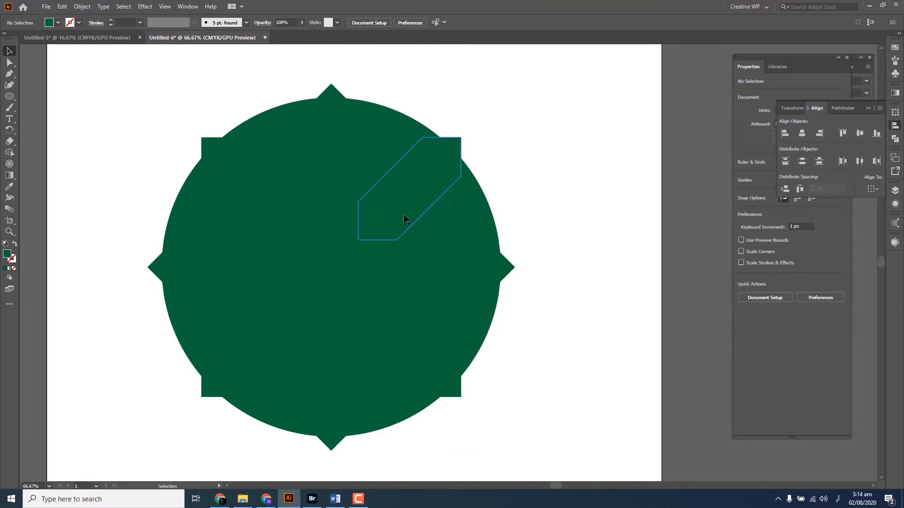
# Fill the top, bottom, left and right arms with the blue swatch
pyautogui.click(894, 48)
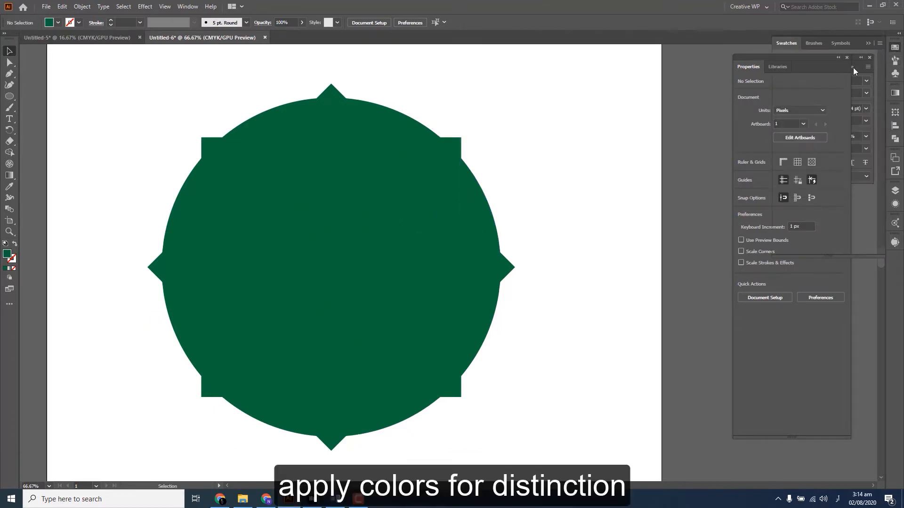
pyautogui.click(317, 173)
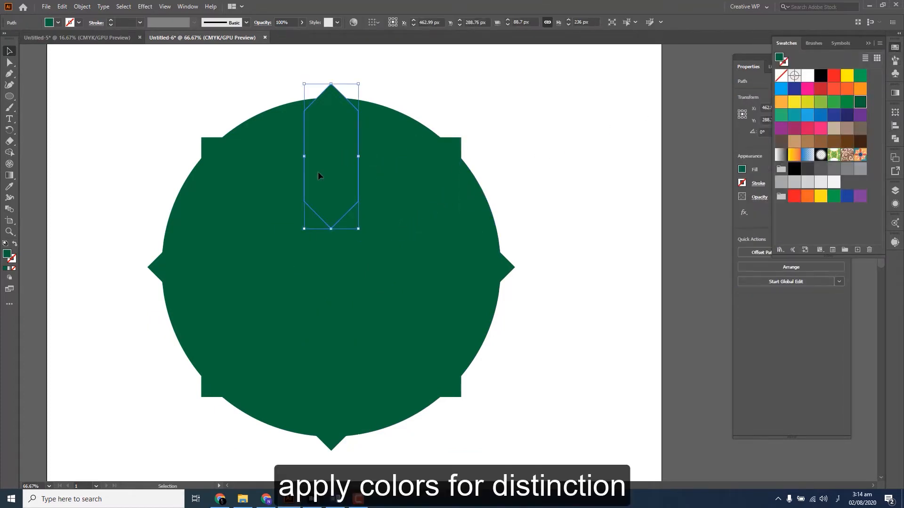
pyautogui.keyDown('shift'); pyautogui.click(197, 268); pyautogui.keyUp('shift')
pyautogui.keyDown('shift'); pyautogui.click(447, 279); pyautogui.keyUp('shift')
pyautogui.keyDown('shift'); pyautogui.click(317, 375); pyautogui.keyUp('shift')
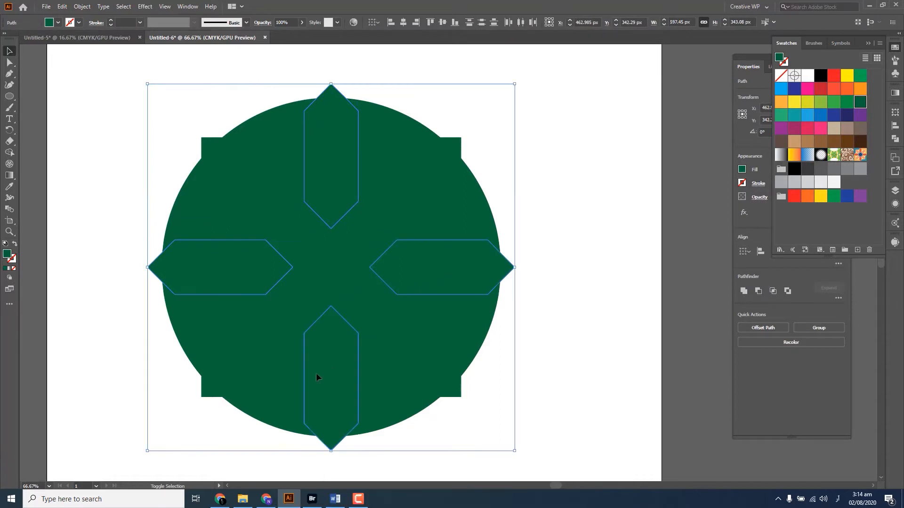
pyautogui.click(833, 115)
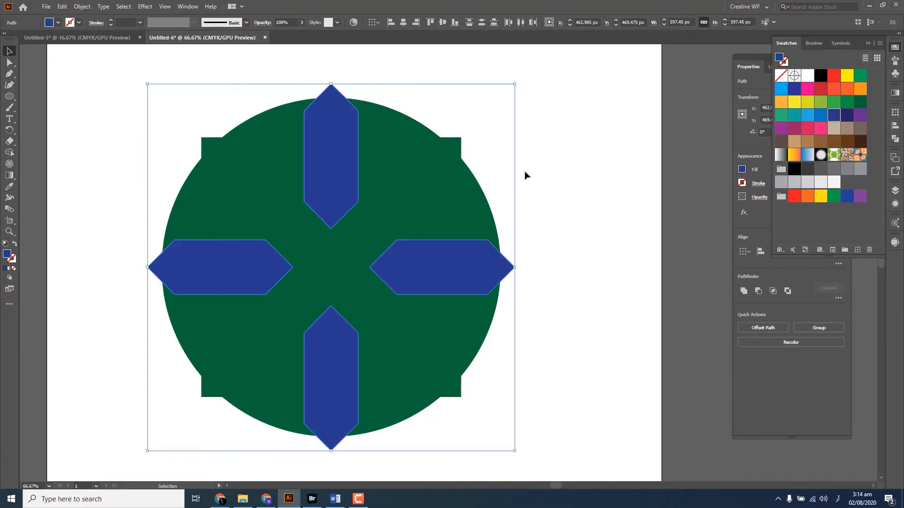
# Fill the central eight-pointed star with the dark navy swatch
pyautogui.click(327, 266)
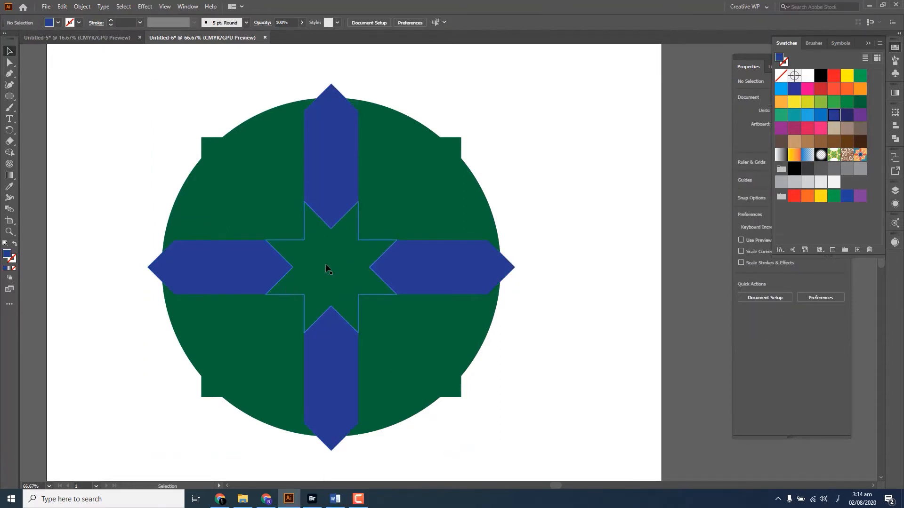
pyautogui.click(845, 120)
pyautogui.click(507, 169)
# Fill the four diagonal arms with the orange swatch
pyautogui.click(404, 186)
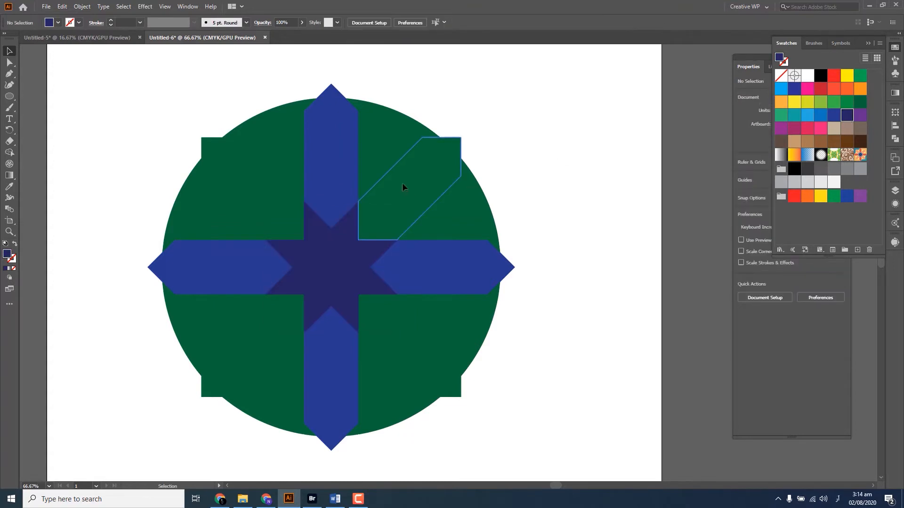
pyautogui.keyDown('shift'); pyautogui.click(261, 188); pyautogui.keyUp('shift')
pyautogui.keyDown('shift'); pyautogui.click(261, 346); pyautogui.keyUp('shift')
pyautogui.keyDown('shift'); pyautogui.click(414, 340); pyautogui.keyUp('shift')
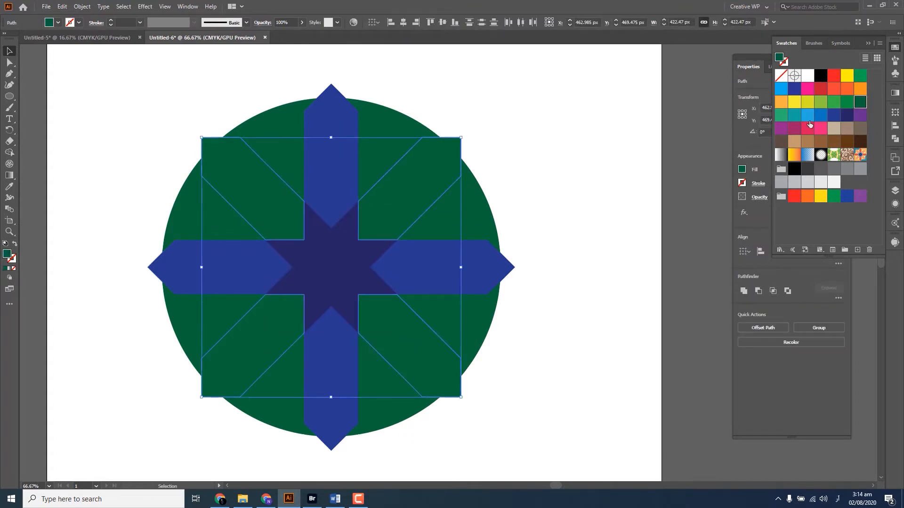
pyautogui.click(859, 92)
pyautogui.click(574, 151)
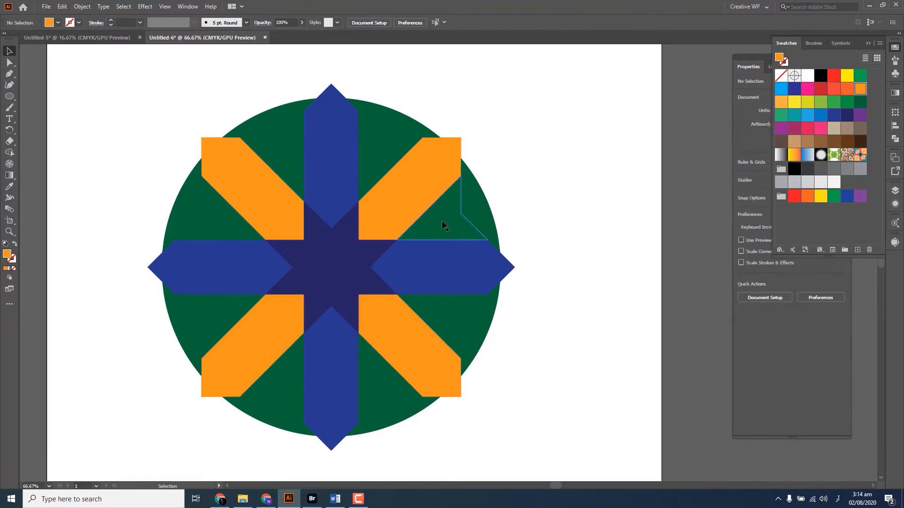
# Fill the eight inner pieces between the arms with the dark red swatch
pyautogui.click(440, 222)
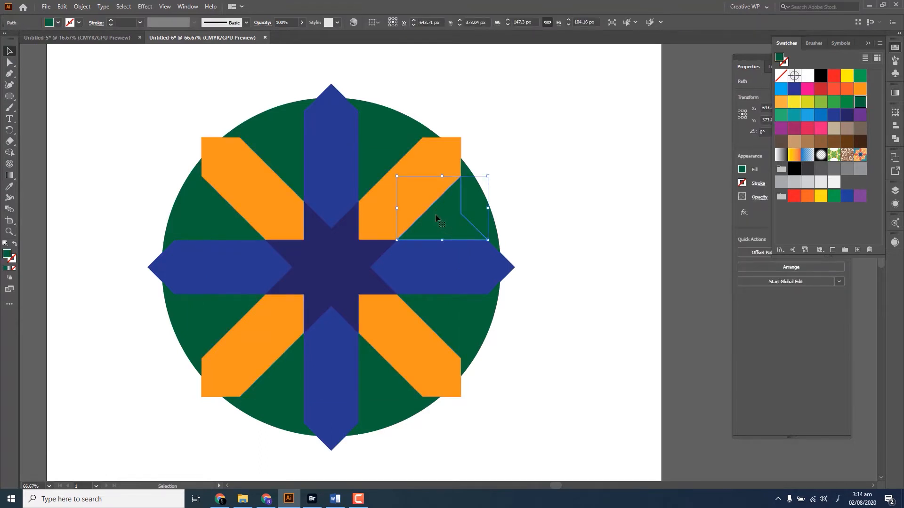
pyautogui.keyDown('shift'); pyautogui.click(371, 156); pyautogui.keyUp('shift')
pyautogui.keyDown('shift'); pyautogui.click(272, 159); pyautogui.keyUp('shift')
pyautogui.keyDown('shift'); pyautogui.click(219, 231); pyautogui.keyUp('shift')
pyautogui.keyDown('shift'); pyautogui.click(208, 318); pyautogui.keyUp('shift')
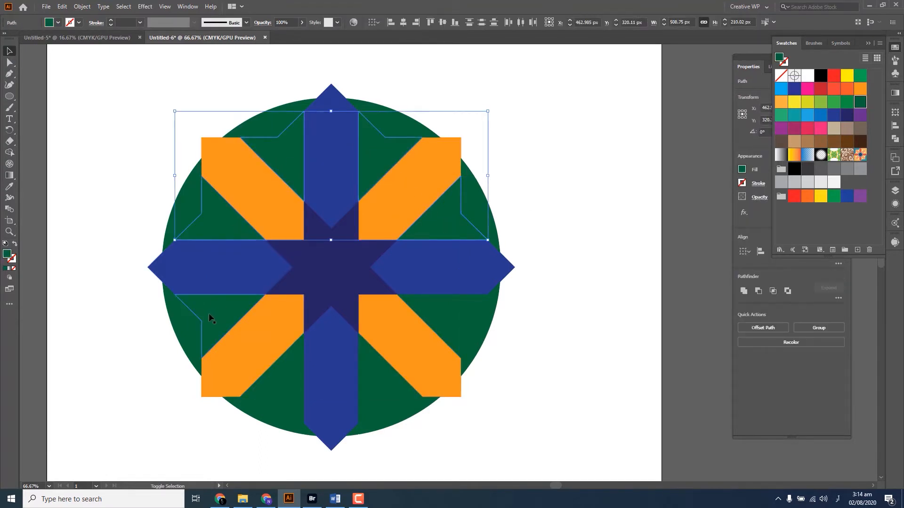
pyautogui.keyDown('shift'); pyautogui.click(294, 368); pyautogui.keyUp('shift')
pyautogui.keyDown('shift'); pyautogui.click(385, 373); pyautogui.keyUp('shift')
pyautogui.keyDown('shift'); pyautogui.click(467, 324); pyautogui.keyUp('shift')
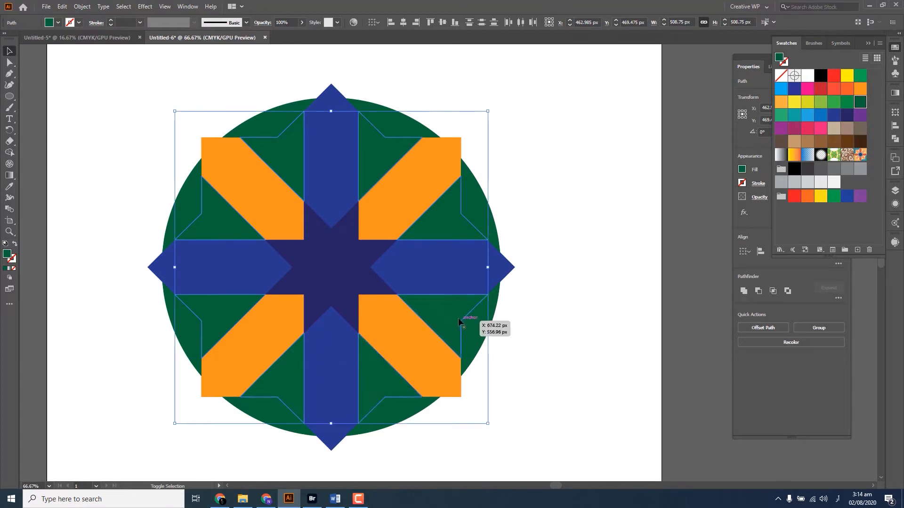
pyautogui.click(807, 140)
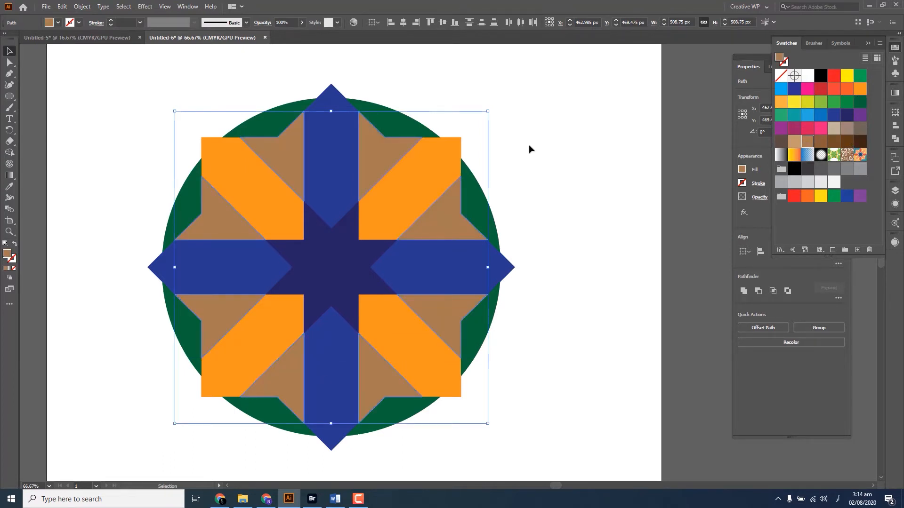
pyautogui.click(834, 76)
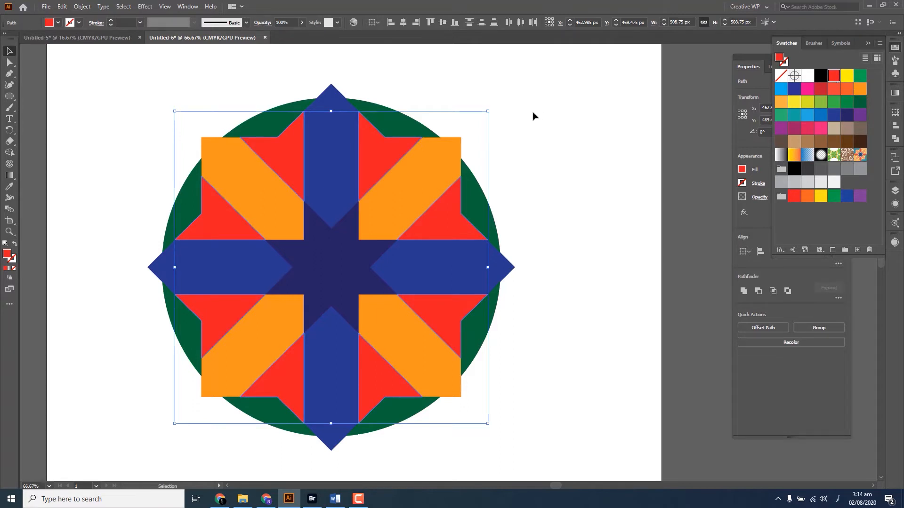
pyautogui.click(820, 90)
pyautogui.click(598, 127)
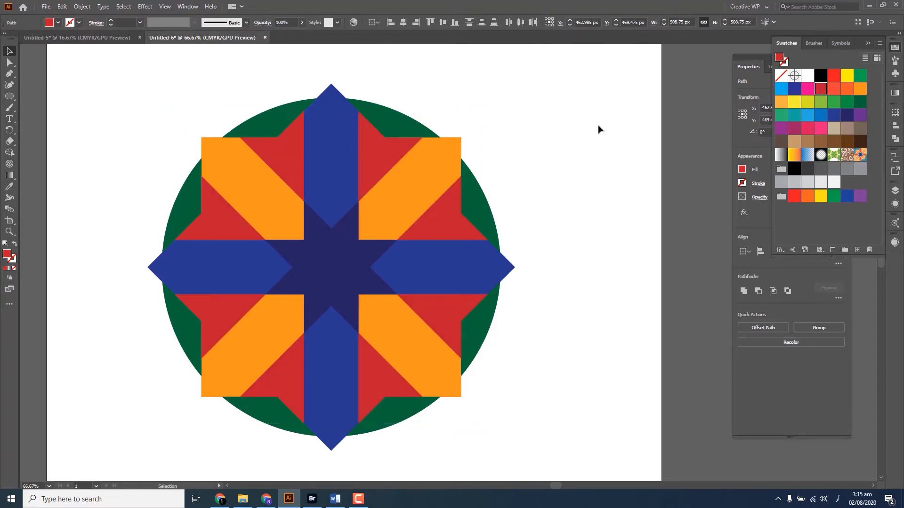
# Fill the eight outer circle segments with the light green swatch
pyautogui.click(484, 196)
pyautogui.keyDown('shift'); pyautogui.click(400, 123); pyautogui.keyUp('shift')
pyautogui.keyDown('shift'); pyautogui.click(263, 118); pyautogui.keyUp('shift')
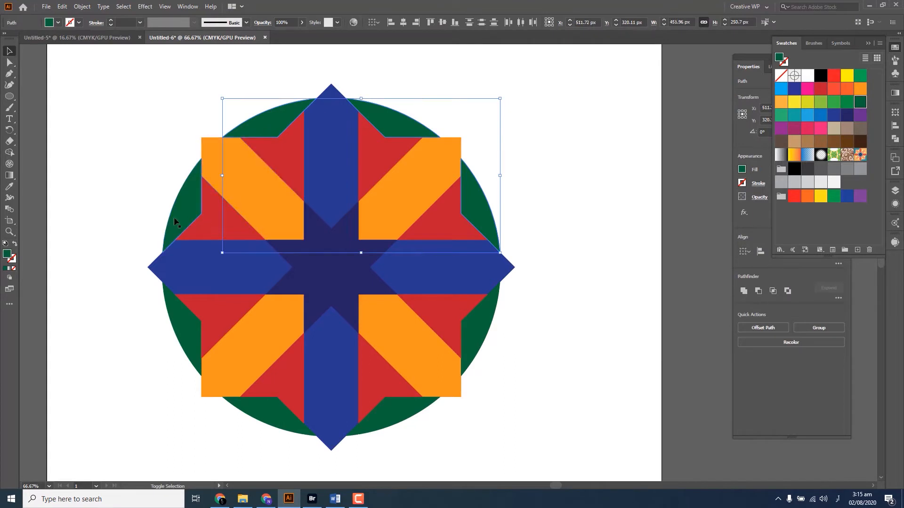
pyautogui.keyDown('shift'); pyautogui.click(181, 202); pyautogui.keyUp('shift')
pyautogui.keyDown('shift'); pyautogui.click(175, 332); pyautogui.keyUp('shift')
pyautogui.keyDown('shift'); pyautogui.click(269, 417); pyautogui.keyUp('shift')
pyautogui.keyDown('shift'); pyautogui.click(411, 417); pyautogui.keyUp('shift')
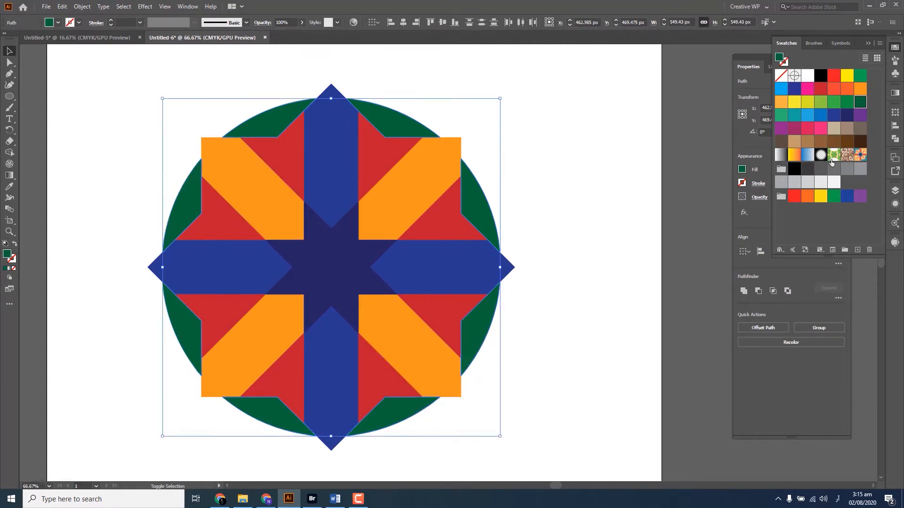
pyautogui.click(821, 129)
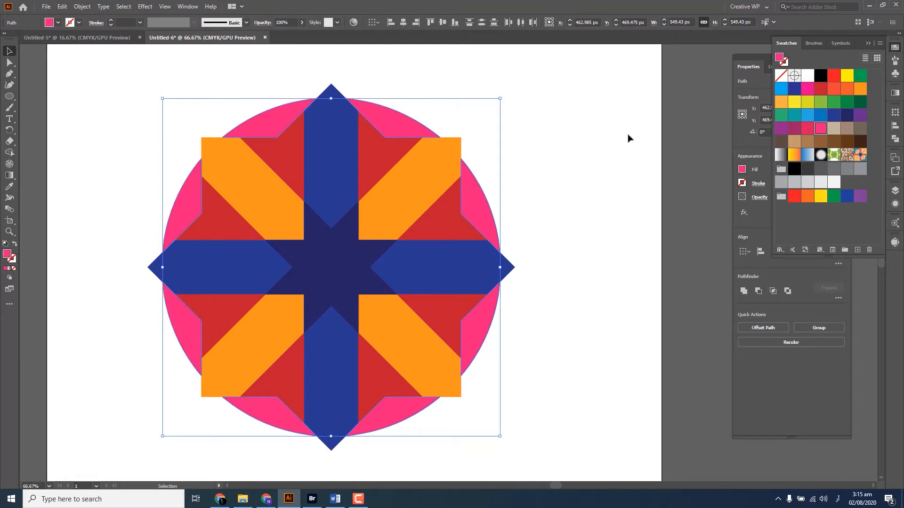
pyautogui.click(781, 114)
pyautogui.click(782, 102)
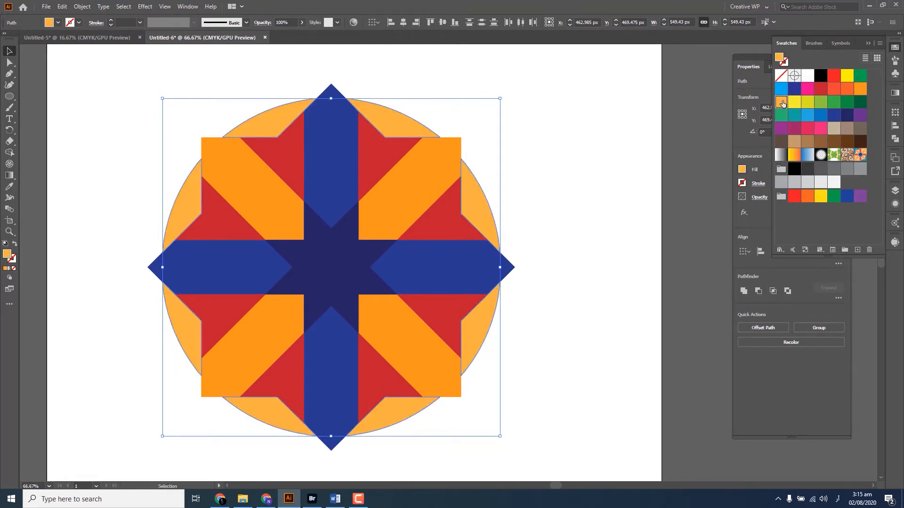
pyautogui.click(807, 88)
pyautogui.click(794, 88)
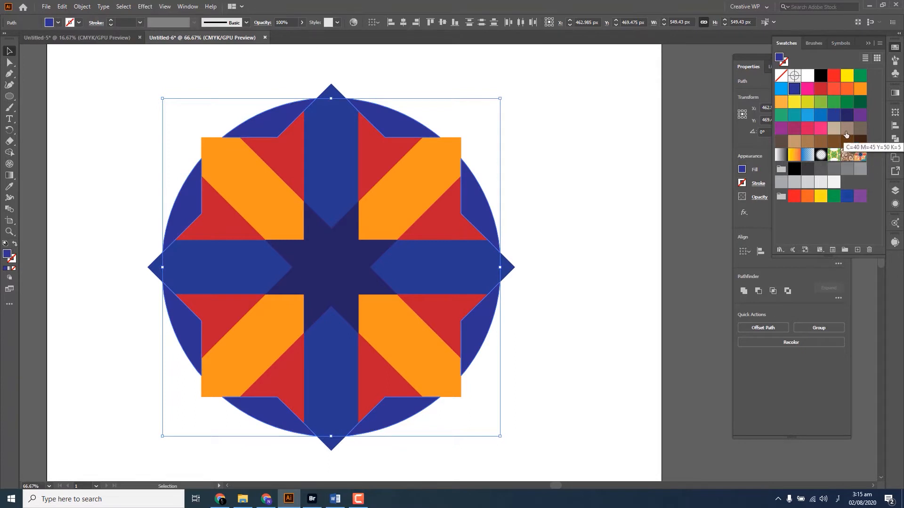
pyautogui.click(860, 103)
pyautogui.click(821, 103)
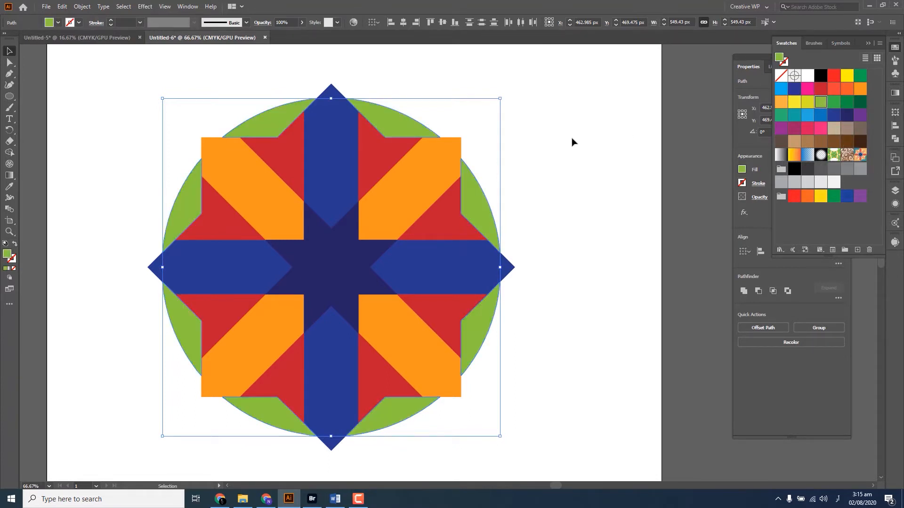
pyautogui.click(570, 148)
# Scale the whole coloured tile down proportionally about its centre and move it slightly up on the artboard
pyautogui.scroll(-1, 581, 168)
pyautogui.moveTo(253, 440); pyautogui.dragTo(253, 439)
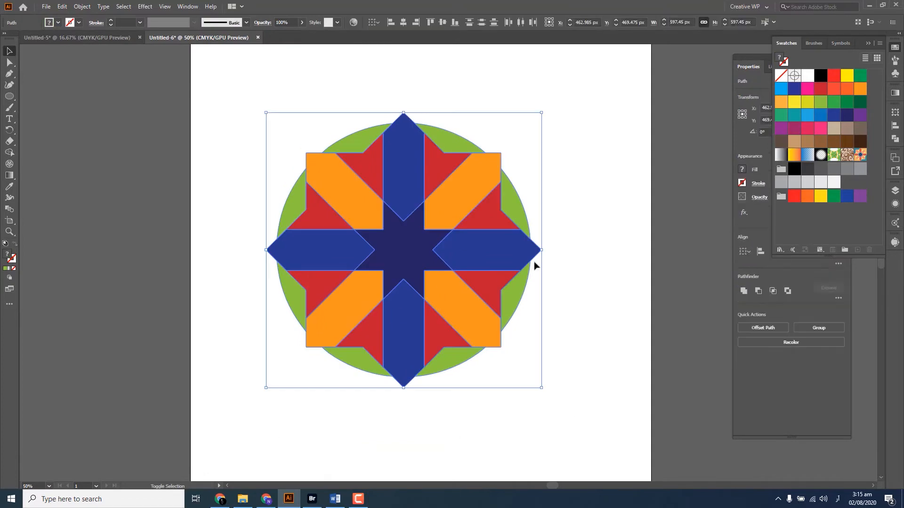
pyautogui.moveTo(540, 254); pyautogui.dragTo(481, 254)
pyautogui.moveTo(403, 254); pyautogui.dragTo(396, 224)
pyautogui.click(436, 157)
pyautogui.scroll(2, 436, 157)
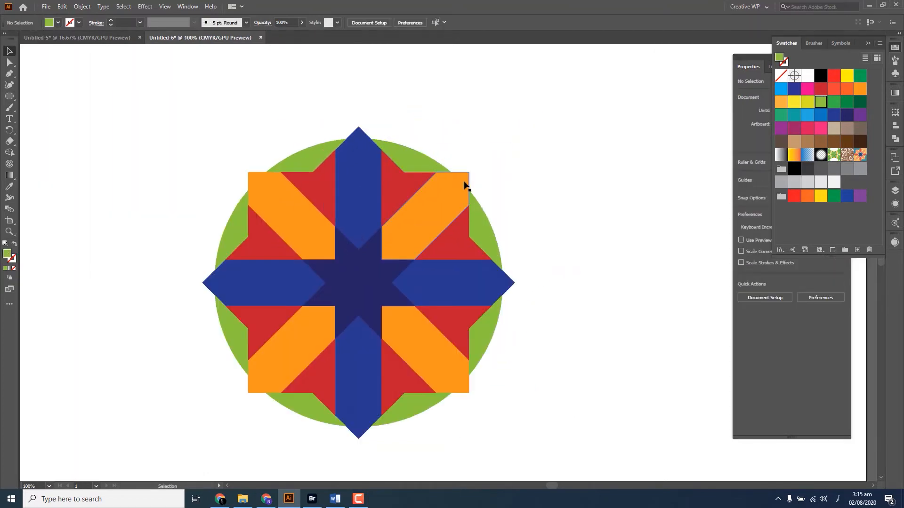
# Draw a light green rectangle over the tile's lower half and extend it upwards into a square about 339 px wide covering the tile
pyautogui.moveTo(459, 168); pyautogui.dragTo(429, 137)
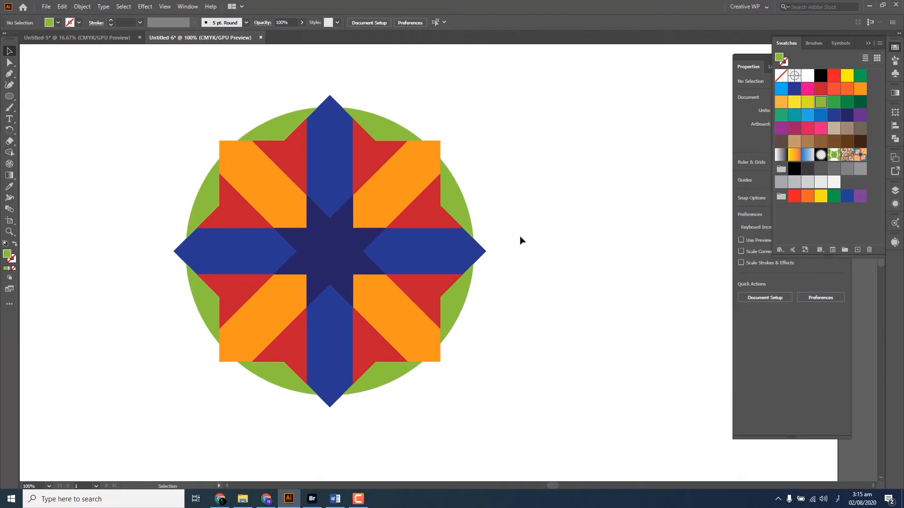
pyautogui.press('m')
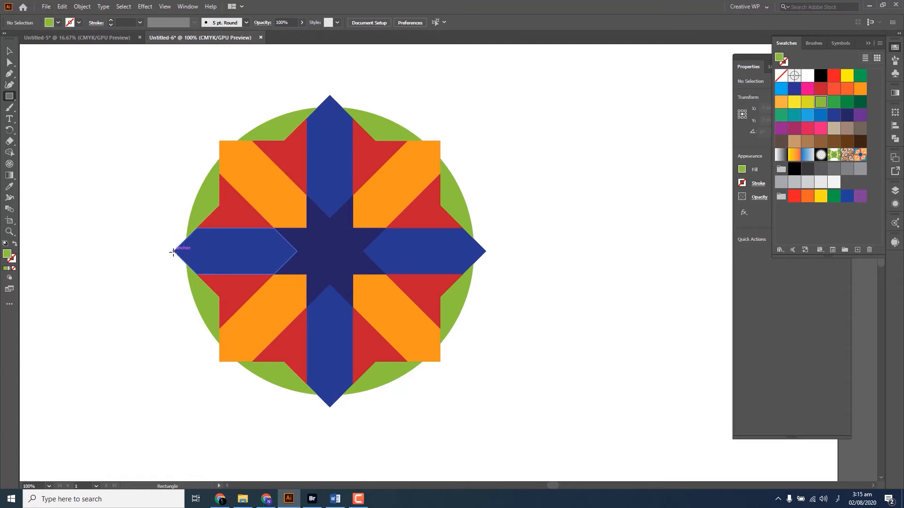
pyautogui.moveTo(173, 251); pyautogui.dragTo(486, 407)
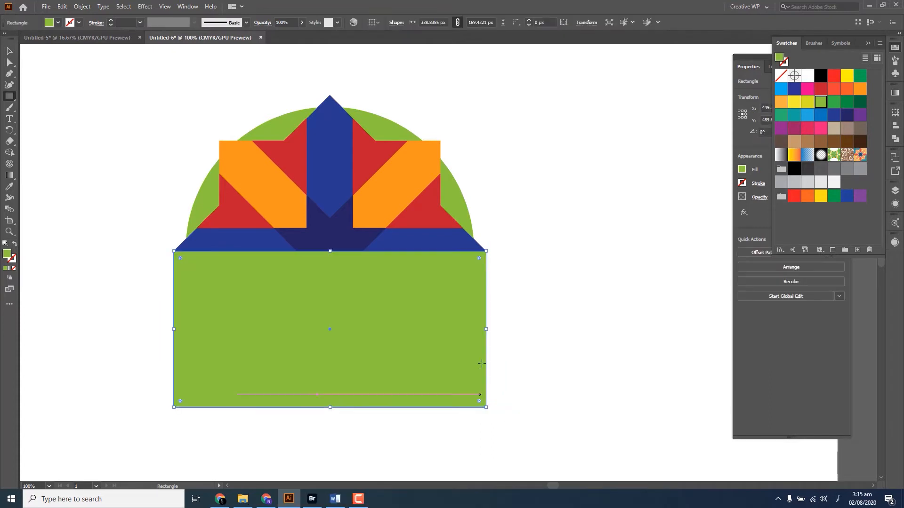
pyautogui.press('v')
pyautogui.moveTo(330, 251); pyautogui.dragTo(334, 95)
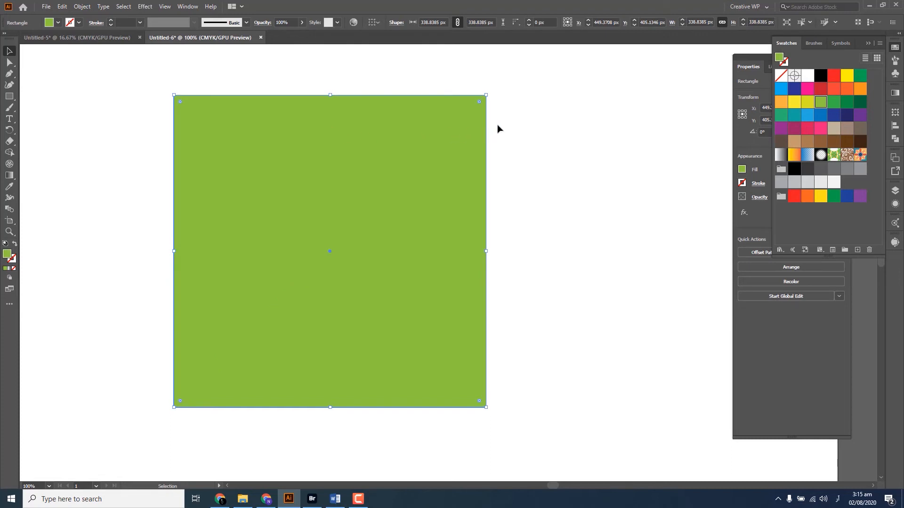
# Move the green square off the star tile to the artboard's left edge and group all the tile's coloured pieces
pyautogui.scroll(-2, 454, 162)
pyautogui.moveTo(430, 174); pyautogui.dragTo(197, 233)
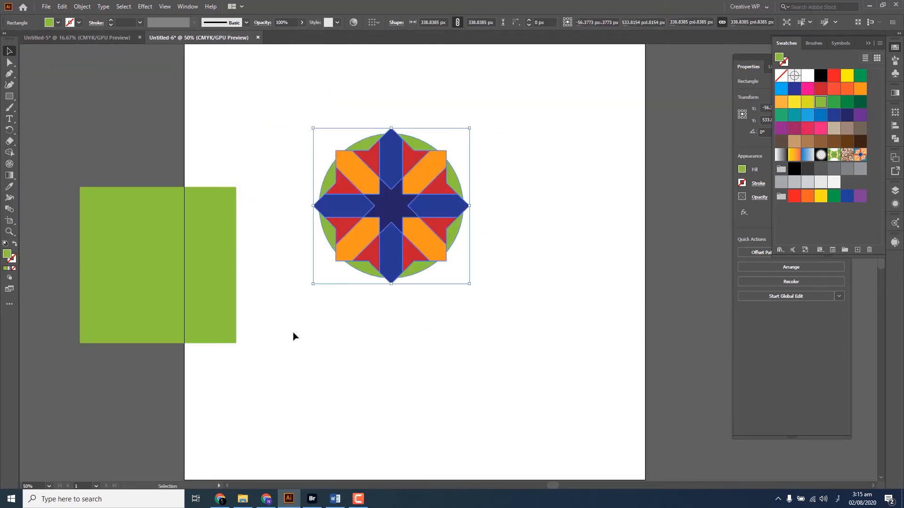
pyautogui.rightClick(394, 191)
pyautogui.click(414, 247)
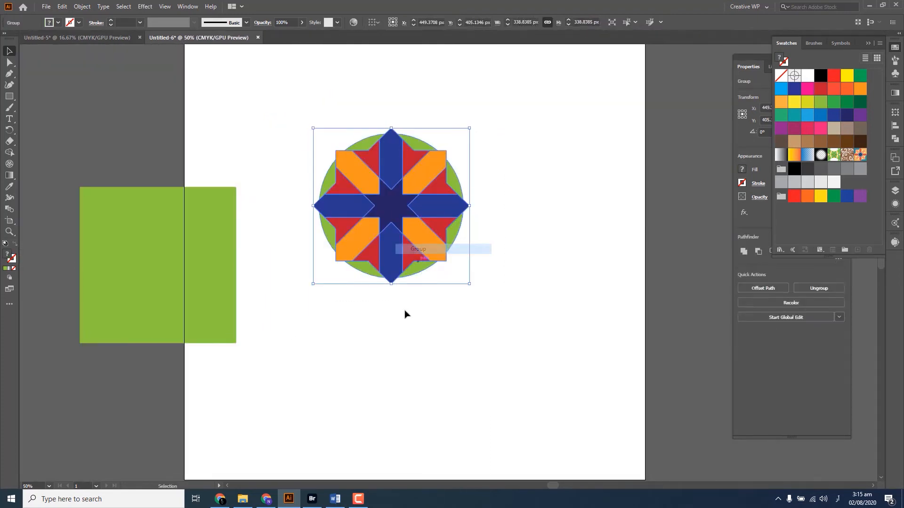
# Move the green square back over the grouped star and align both objects by their horizontal and vertical centres
pyautogui.moveTo(193, 282); pyautogui.dragTo(415, 223)
pyautogui.hotkey('ctrl', 'a')
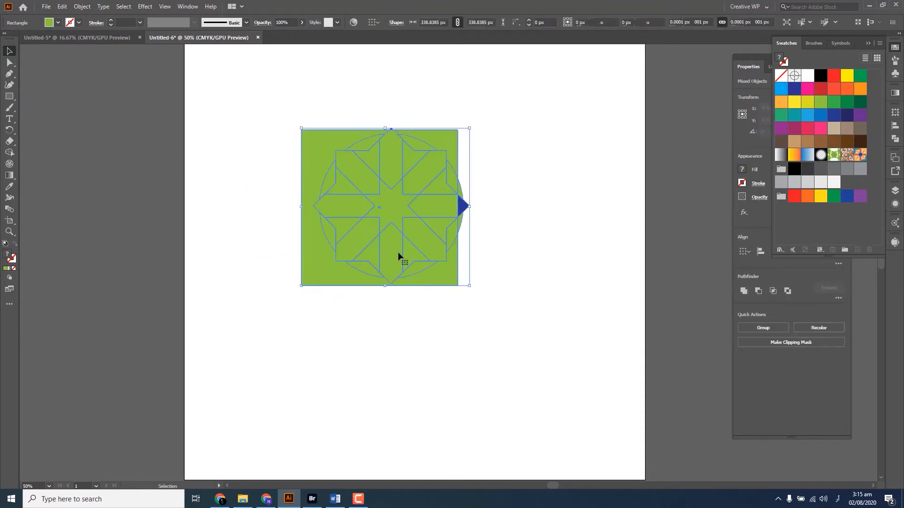
pyautogui.click(894, 125)
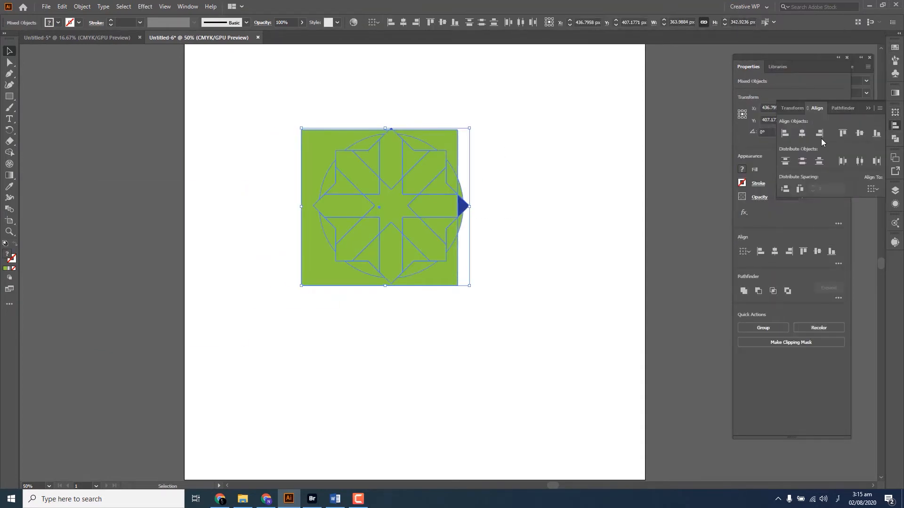
pyautogui.click(803, 135)
pyautogui.click(860, 134)
pyautogui.click(518, 120)
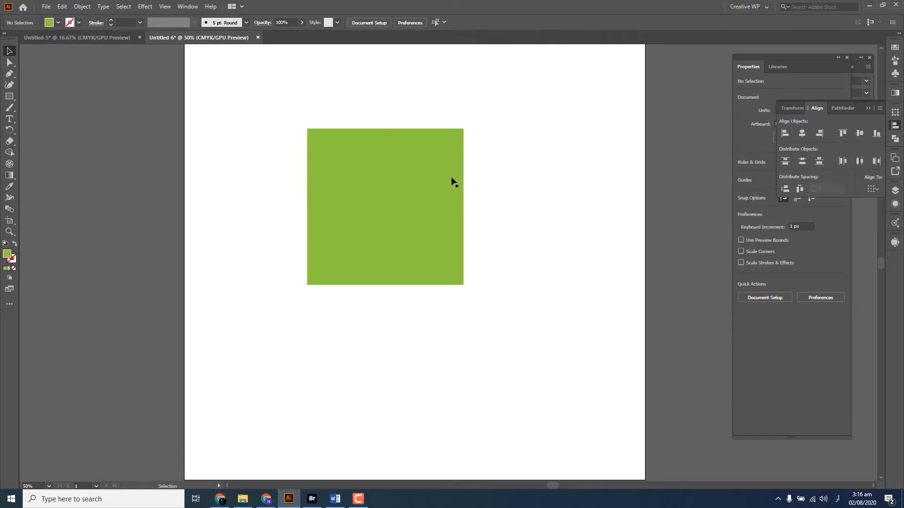
# Examine in outline view whether the square's edges meet the tips of the star arms
pyautogui.scroll(2, 436, 163)
pyautogui.click(435, 137)
pyautogui.hotkey('ctrl', 'y')
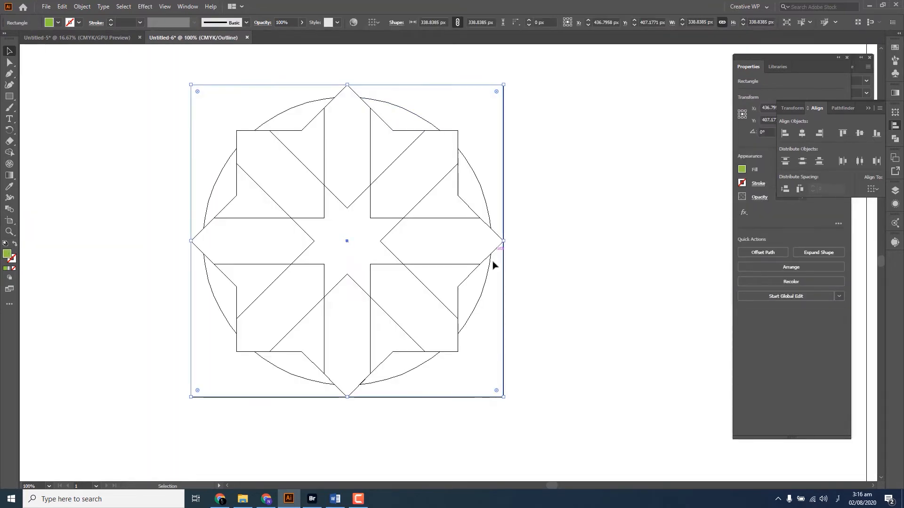
pyautogui.scroll(7, 507, 247)
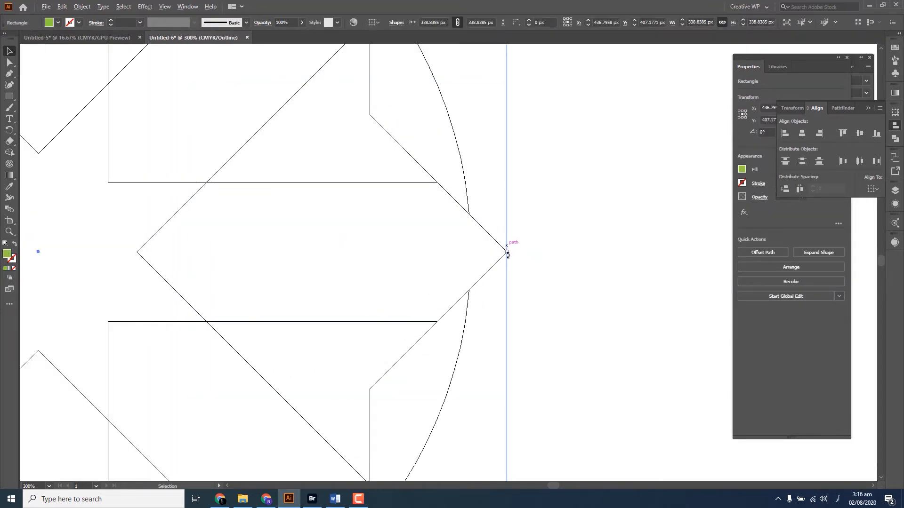
pyautogui.click(516, 257)
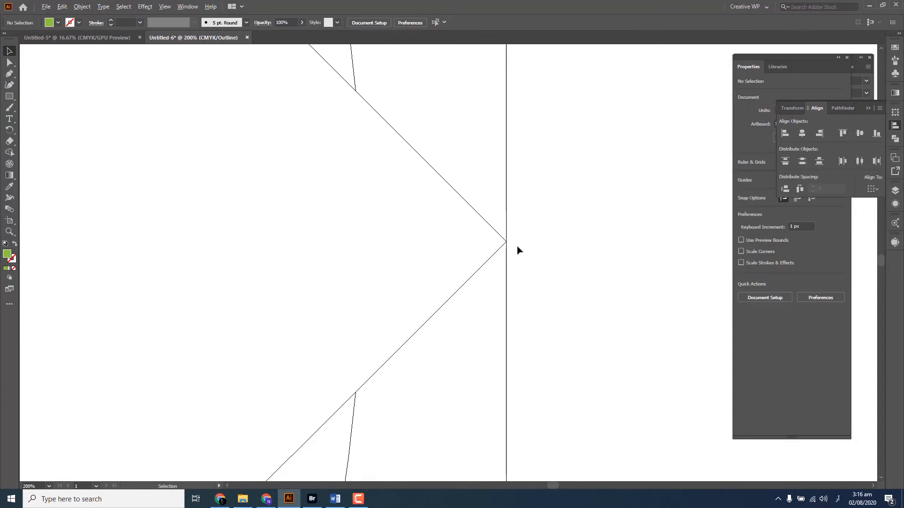
pyautogui.scroll(-5, 517, 250)
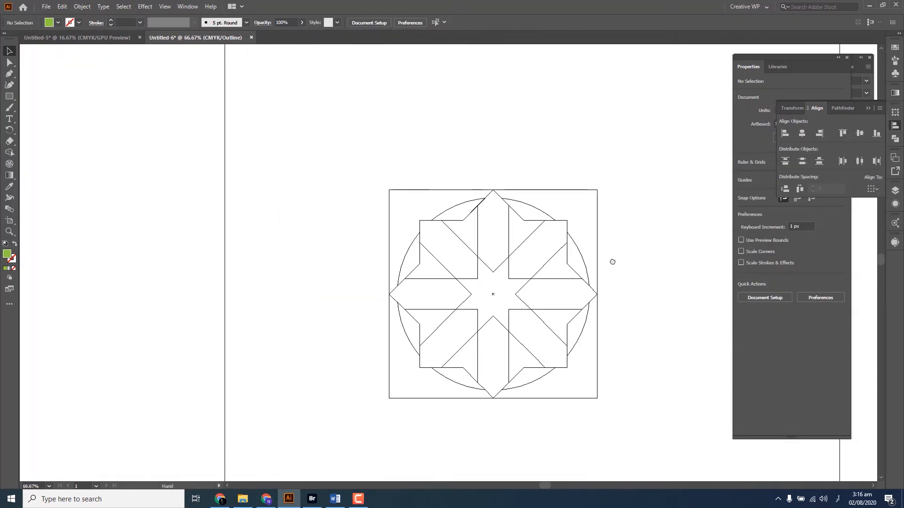
pyautogui.moveTo(612, 262); pyautogui.dragTo(574, 217)
pyautogui.scroll(1, 568, 238)
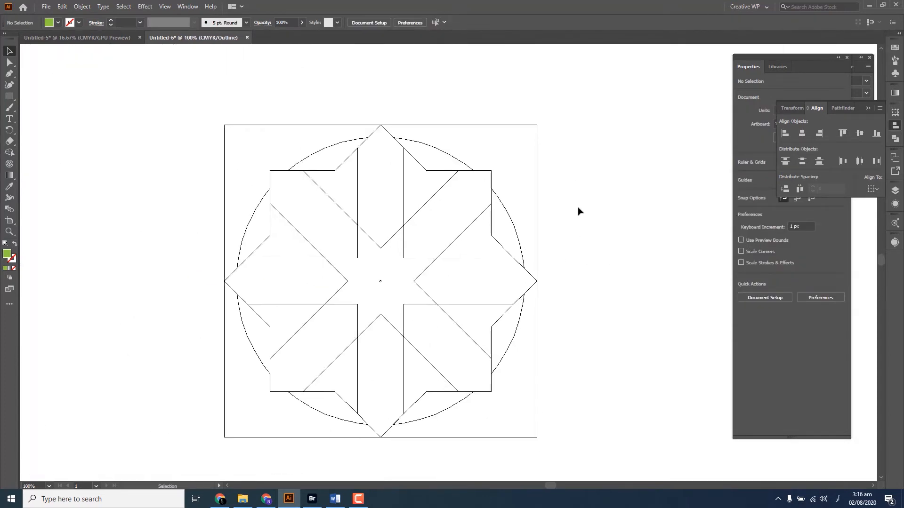
pyautogui.hotkey('ctrl', 'y')
# Separate the square's four corner areas outside the circle from the rest of the artwork with the Shape Builder tool
pyautogui.hotkey('ctrl', 'a')
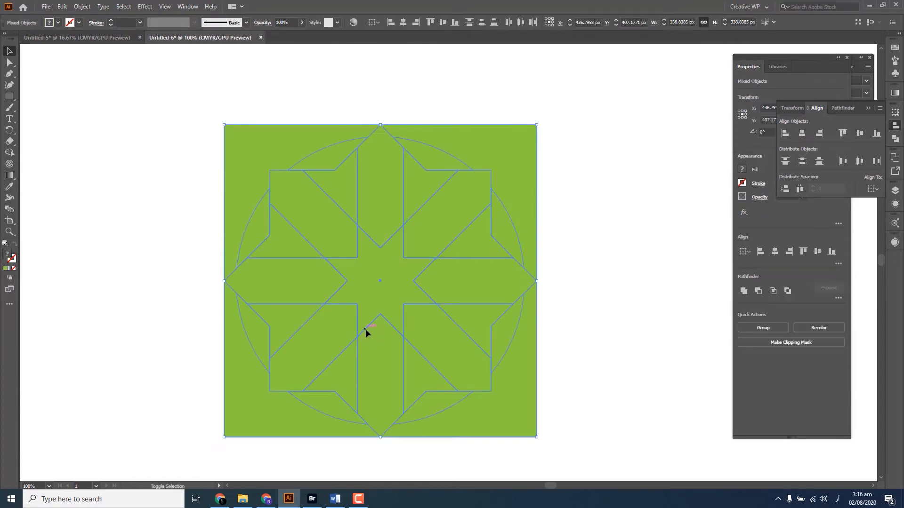
pyautogui.hotkey('shift', 'm')
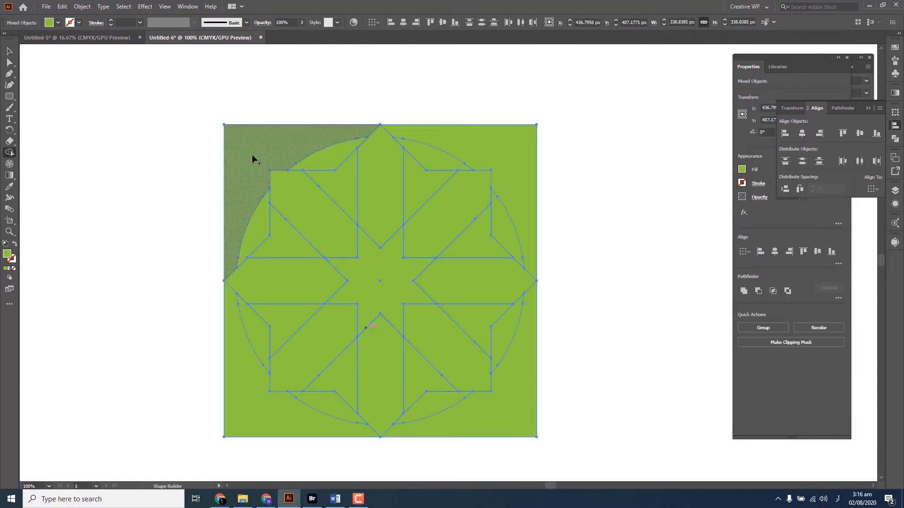
pyautogui.click(517, 404)
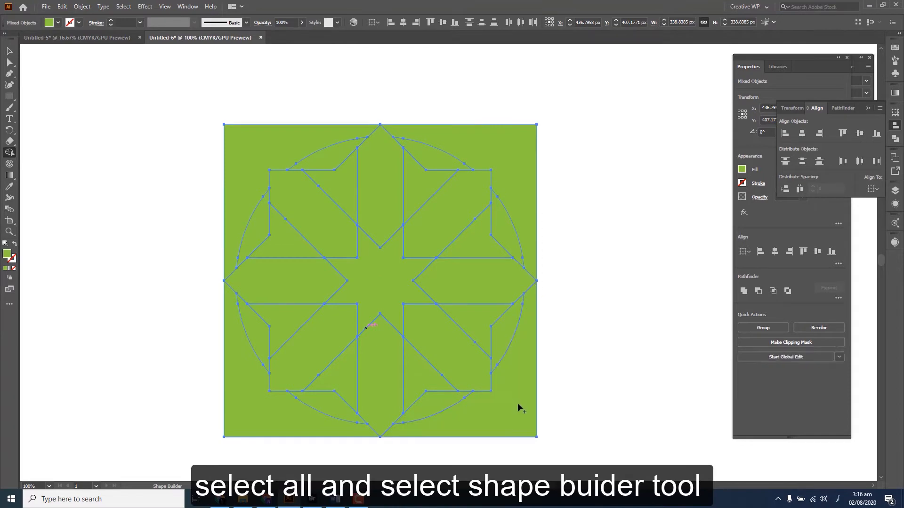
pyautogui.click(259, 428)
pyautogui.click(305, 156)
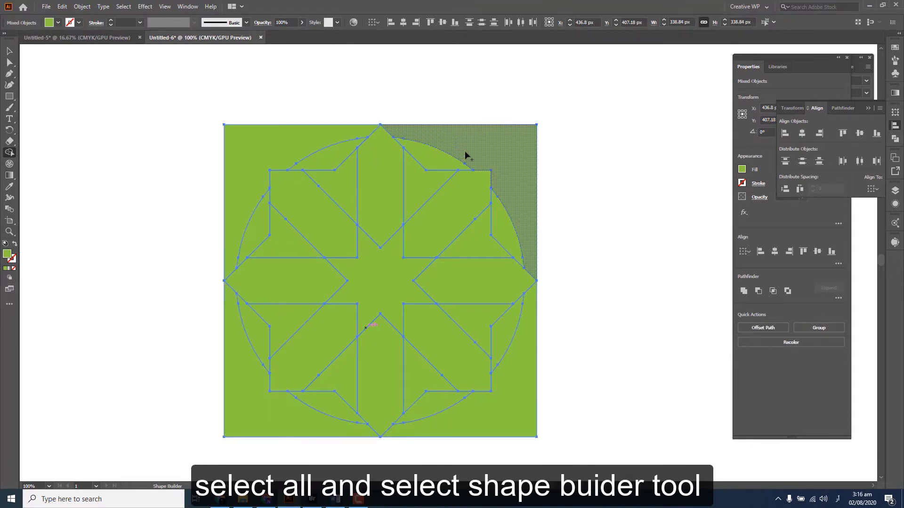
pyautogui.press('v')
pyautogui.click(605, 122)
# Delete the green centre piece of the square that covers the star
pyautogui.scroll(-1, 606, 123)
pyautogui.moveTo(605, 126); pyautogui.dragTo(566, 143)
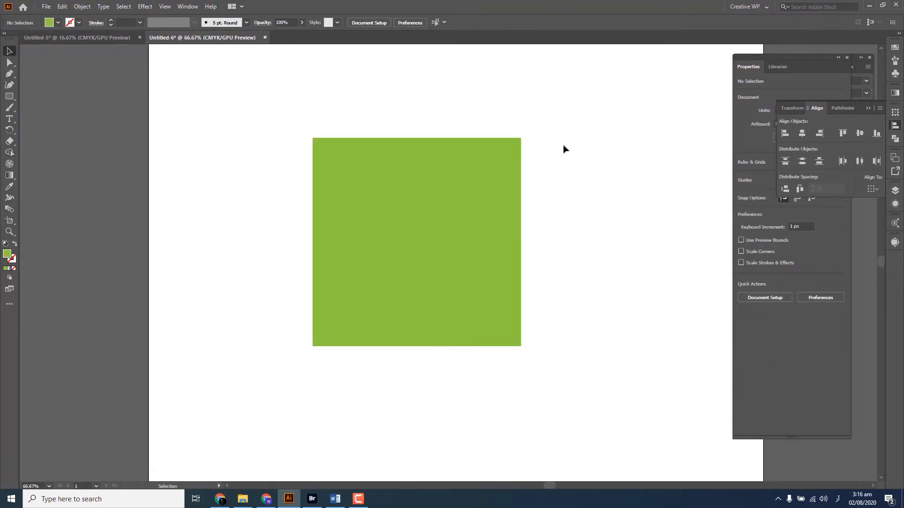
pyautogui.click(431, 195)
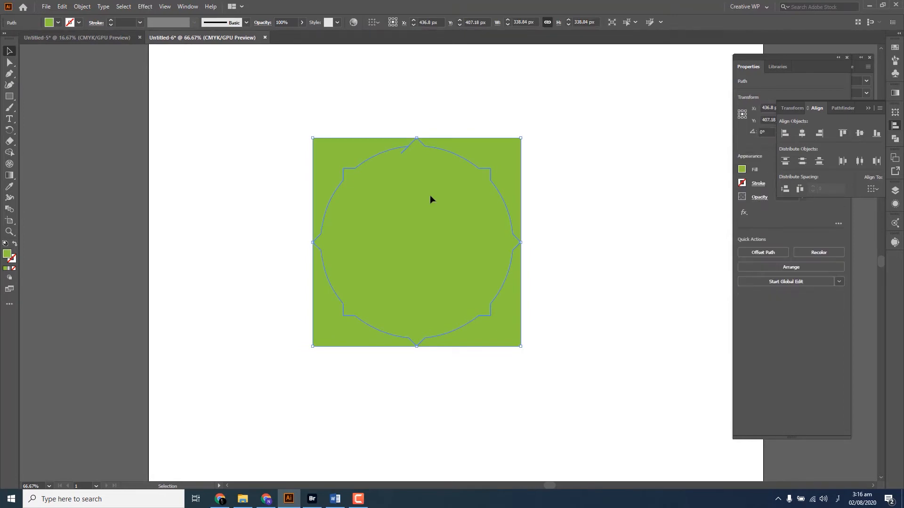
pyautogui.moveTo(430, 195); pyautogui.dragTo(419, 224)
pyautogui.press('Delete')
pyautogui.scroll(1, 549, 161)
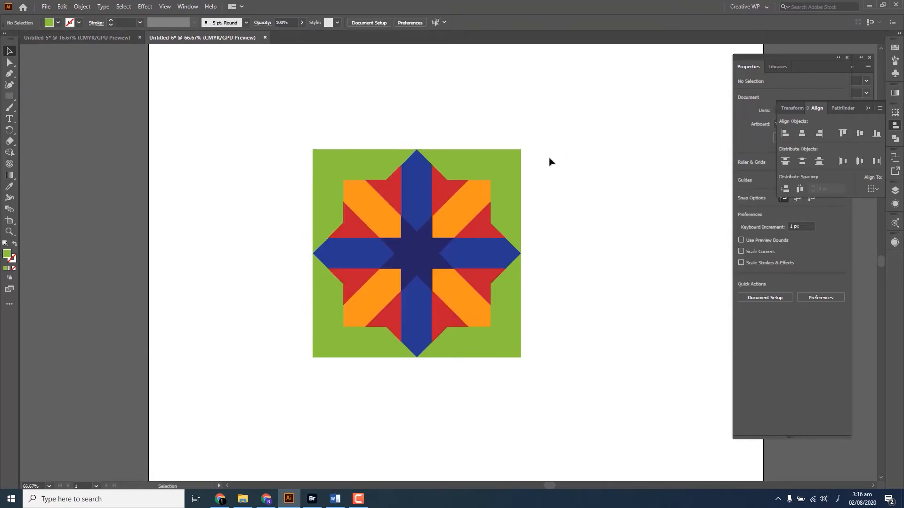
pyautogui.scroll(1, 518, 167)
pyautogui.moveTo(517, 170); pyautogui.dragTo(492, 180)
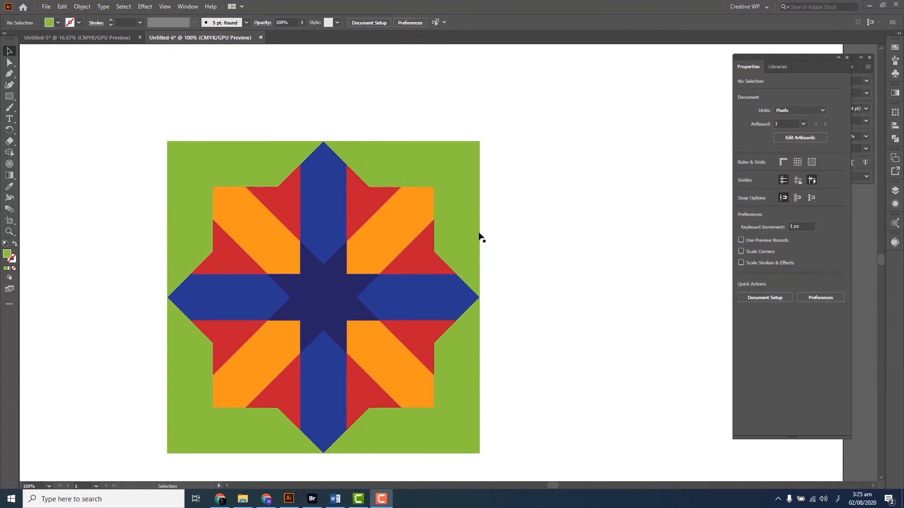
pyautogui.press('space')
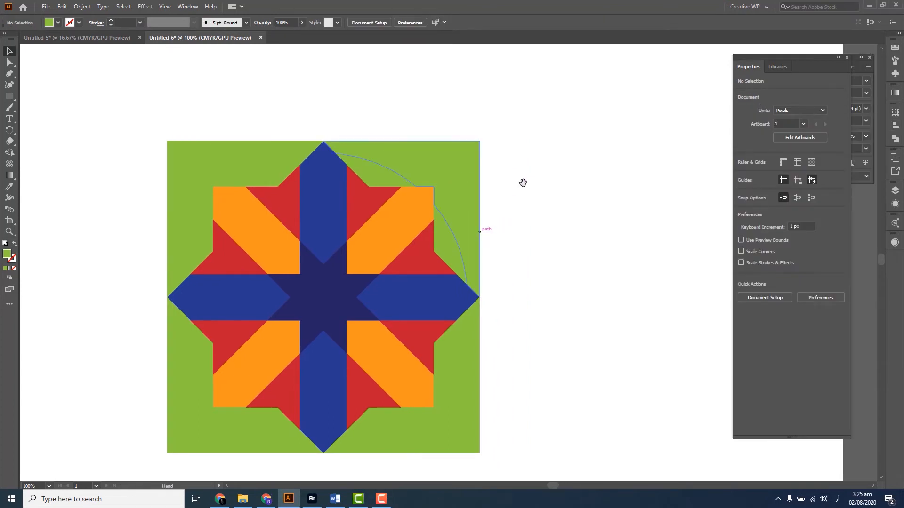
pyautogui.moveTo(369, 253); pyautogui.dragTo(386, 212)
pyautogui.click(210, 357)
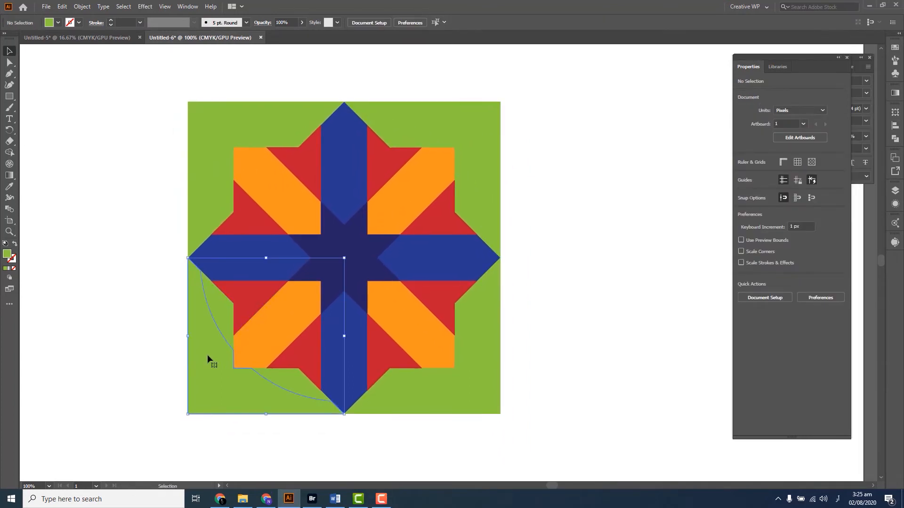
pyautogui.press('Tab')
pyautogui.moveTo(207, 358); pyautogui.dragTo(186, 369)
pyautogui.press('Tab')
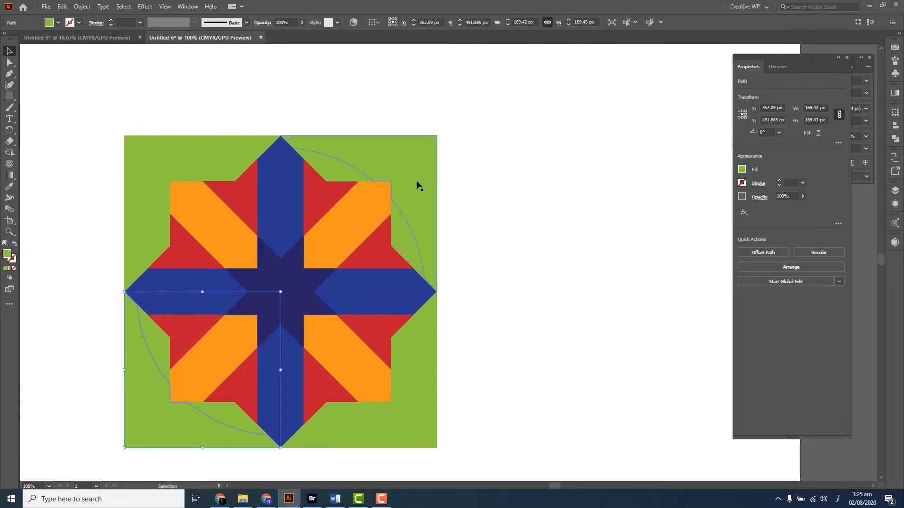
# Fill the upper-right corner piece orange-red, the upper-left light blue, the lower-right magenta and the lower-left purple
pyautogui.click(419, 176)
pyautogui.click(894, 48)
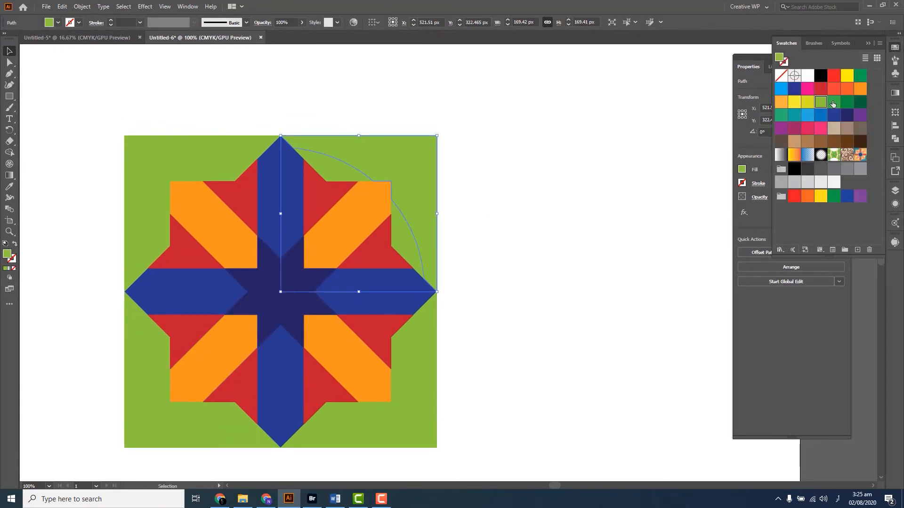
pyautogui.click(846, 91)
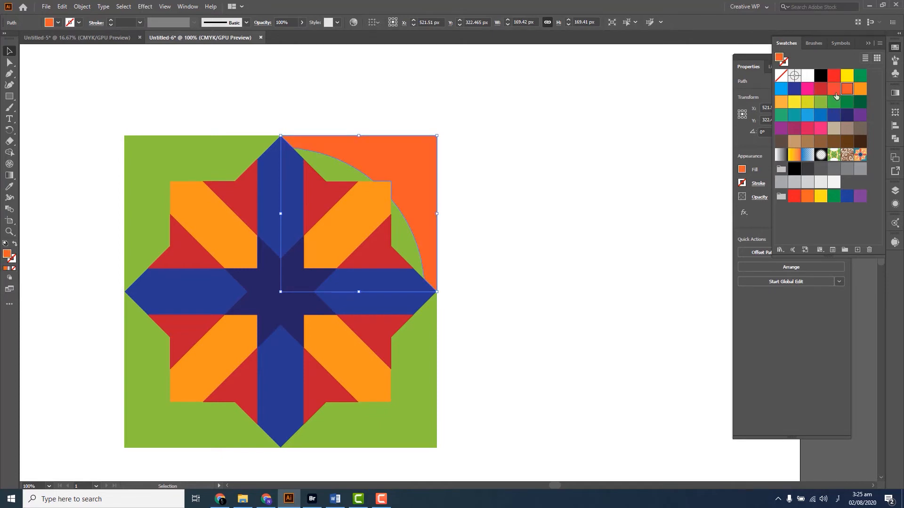
pyautogui.click(179, 155)
pyautogui.click(808, 117)
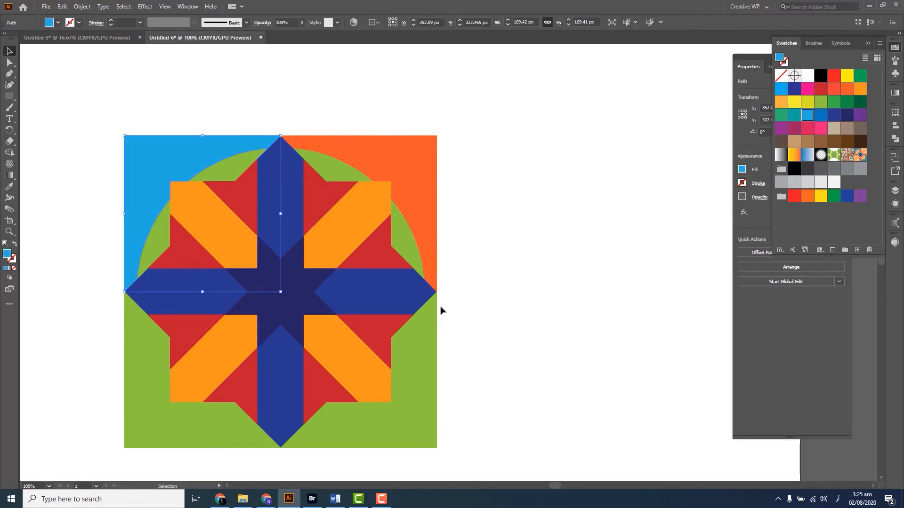
pyautogui.click(430, 389)
pyautogui.click(808, 89)
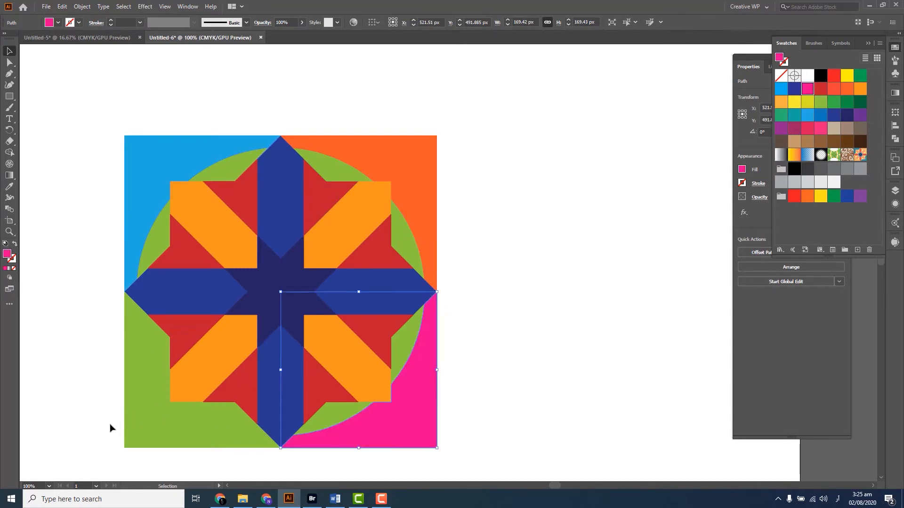
pyautogui.click(132, 423)
pyautogui.click(779, 132)
pyautogui.click(502, 212)
pyautogui.moveTo(502, 212); pyautogui.dragTo(561, 217)
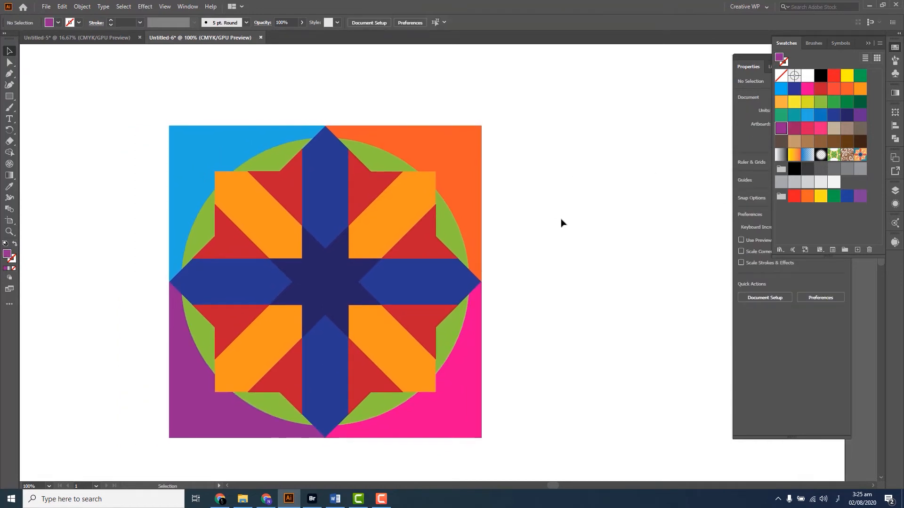
# Fill the upper-right and lower-left corner pieces with the orange swatch and the upper-left and lower-right ones with the purple swatch
pyautogui.click(479, 194)
pyautogui.keyDown('shift'); pyautogui.click(233, 367); pyautogui.keyUp('shift')
pyautogui.click(859, 89)
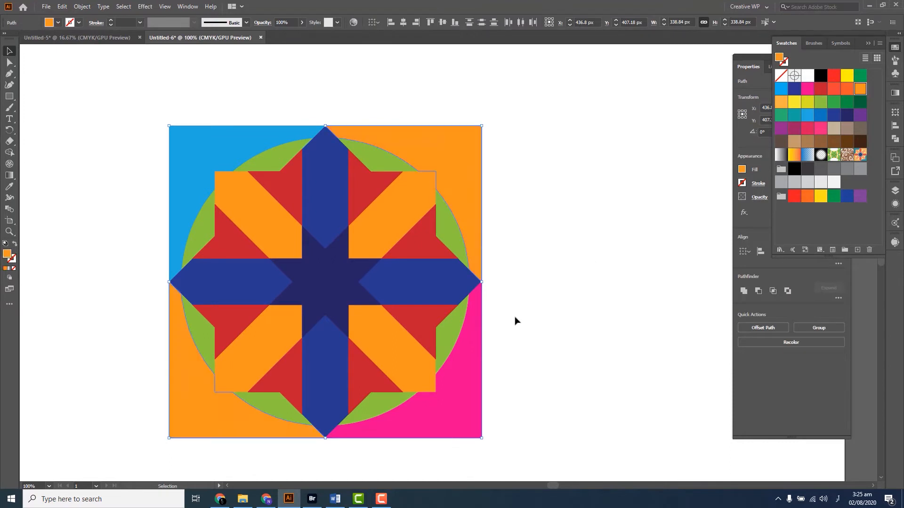
pyautogui.click(478, 377)
pyautogui.keyDown('shift'); pyautogui.click(222, 135); pyautogui.keyUp('shift')
pyautogui.click(781, 128)
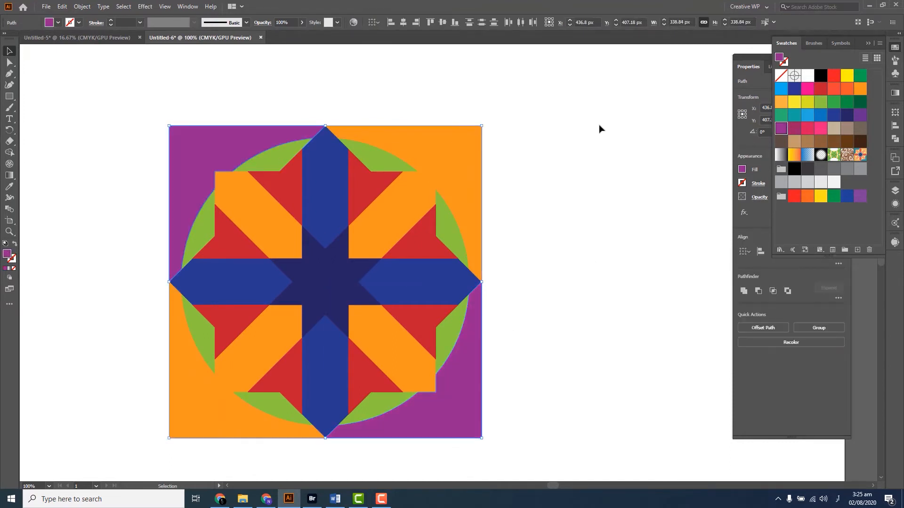
pyautogui.click(600, 129)
# Select all pieces of the tile and move them together about 25 px left and 25 px up on the artboard
pyautogui.scroll(-1, 601, 237)
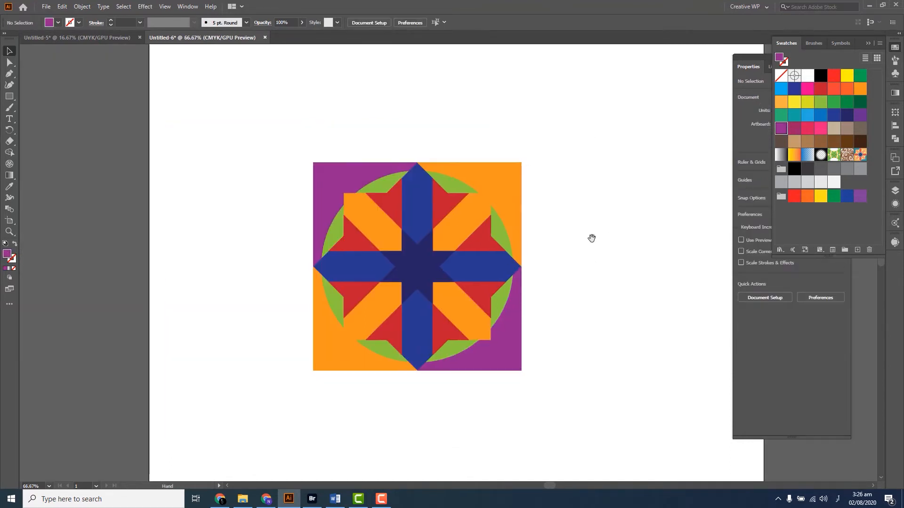
pyautogui.moveTo(592, 238); pyautogui.dragTo(582, 241)
pyautogui.moveTo(587, 141); pyautogui.dragTo(283, 404)
pyautogui.moveTo(330, 378); pyautogui.dragTo(232, 396)
pyautogui.moveTo(322, 323); pyautogui.dragTo(306, 307)
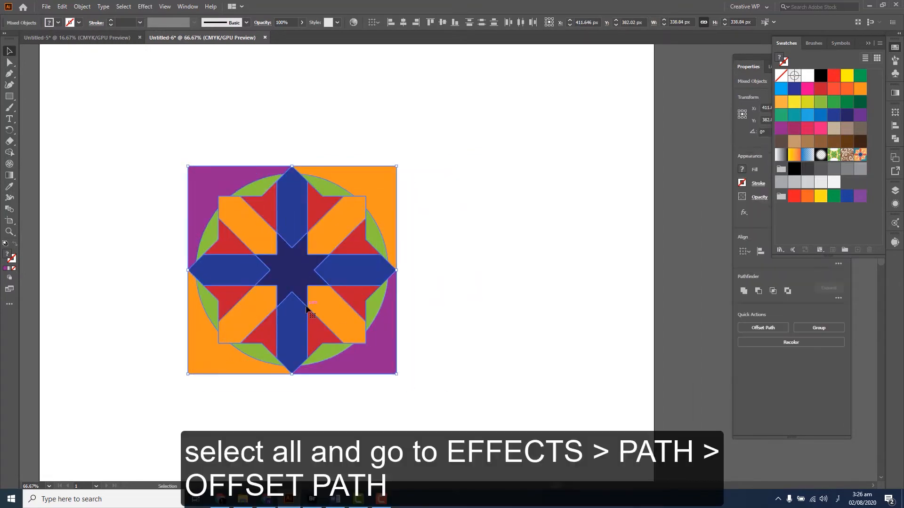
# Apply an Offset Path effect of -0.5 px to all selected pieces of the star tile
pyautogui.click(145, 6)
pyautogui.moveTo(166, 92)
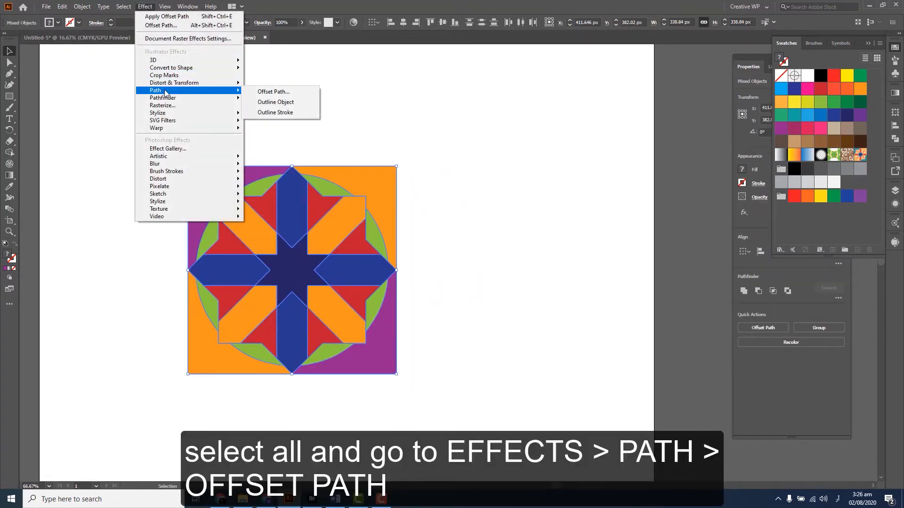
pyautogui.click(258, 92)
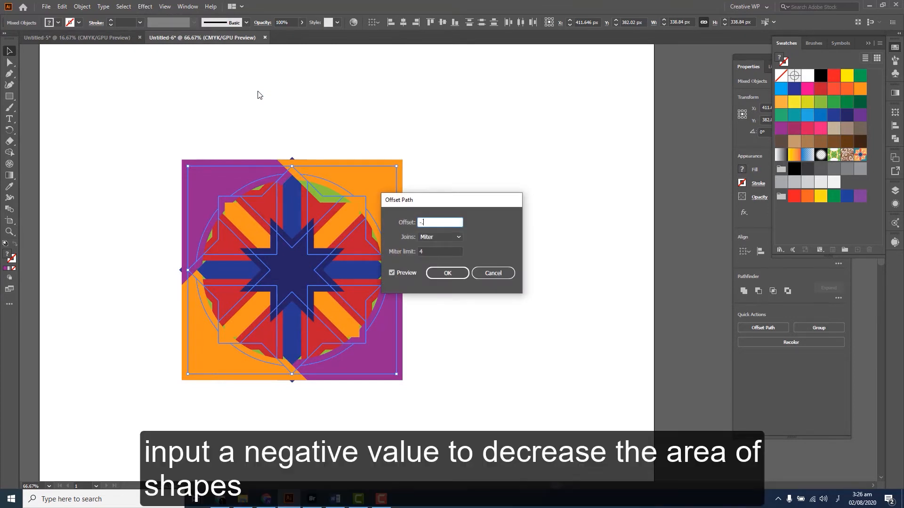
pyautogui.write('-.5')
pyautogui.press('Return')
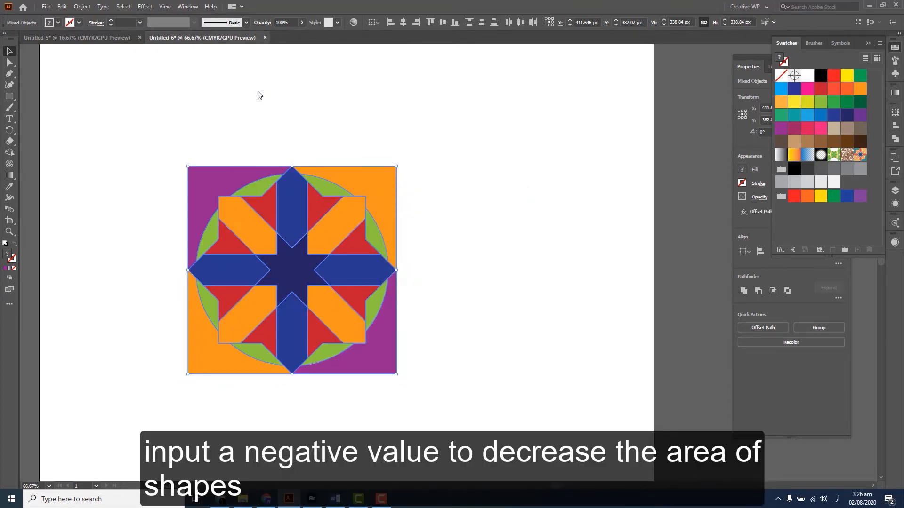
pyautogui.scroll(3, 309, 245)
pyautogui.scroll(-2, 311, 248)
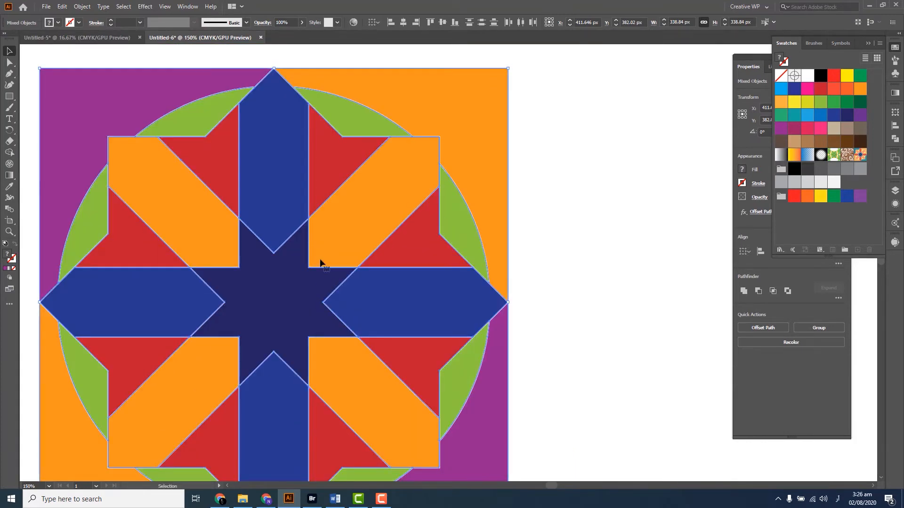
# Add a second Offset Path effect to the tile pieces and preview offsets of 2 px and -2 px
pyautogui.click(145, 6)
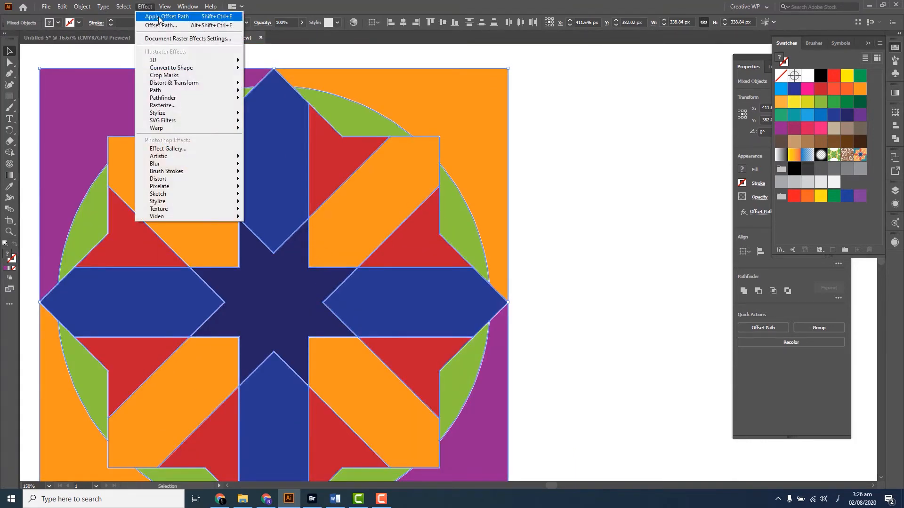
pyautogui.click(210, 26)
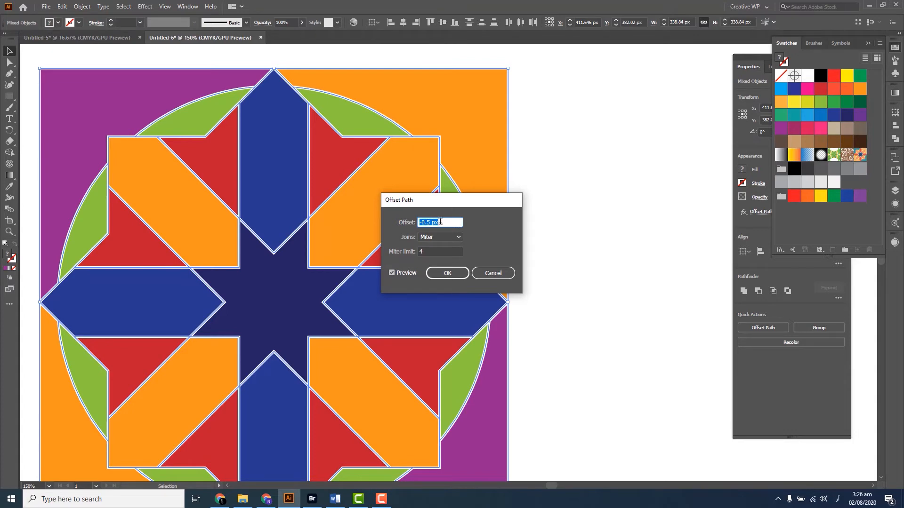
pyautogui.write('2')
pyautogui.press('Tab')
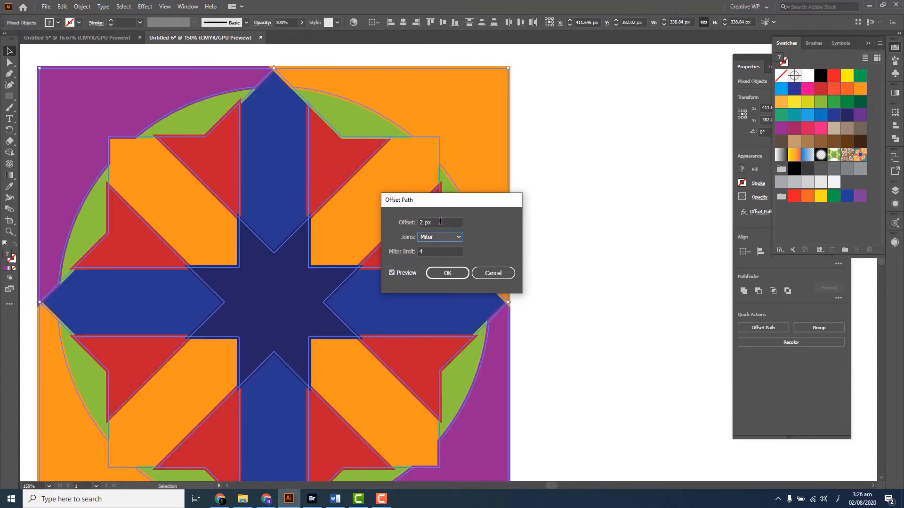
pyautogui.moveTo(440, 221); pyautogui.dragTo(421, 227)
pyautogui.write('-')
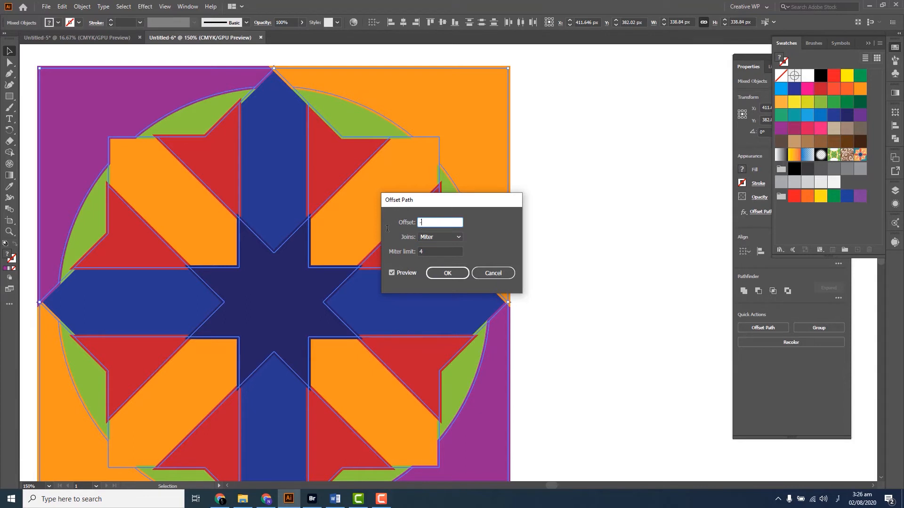
pyautogui.write('2')
pyautogui.press('Tab')
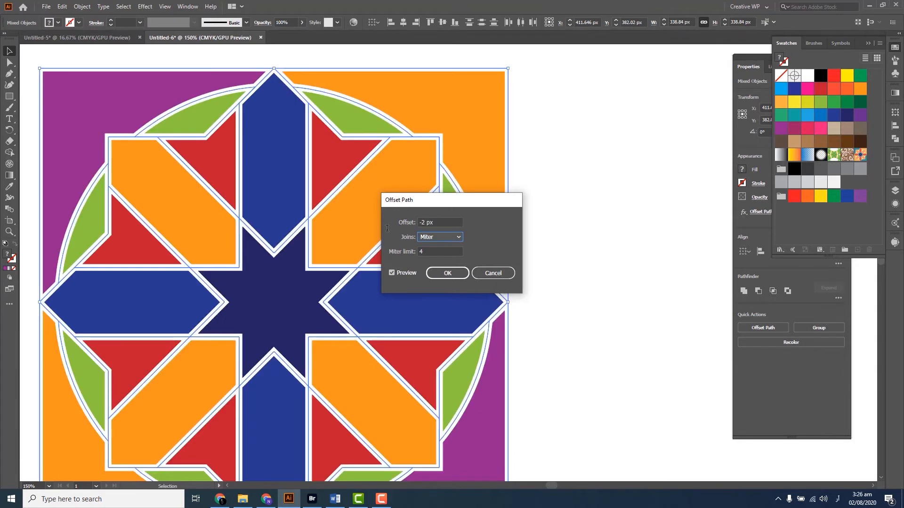
# Set the second effect's offset to -1 px, apply it and deselect the tile
pyautogui.hotkey('shift', 'Tab')
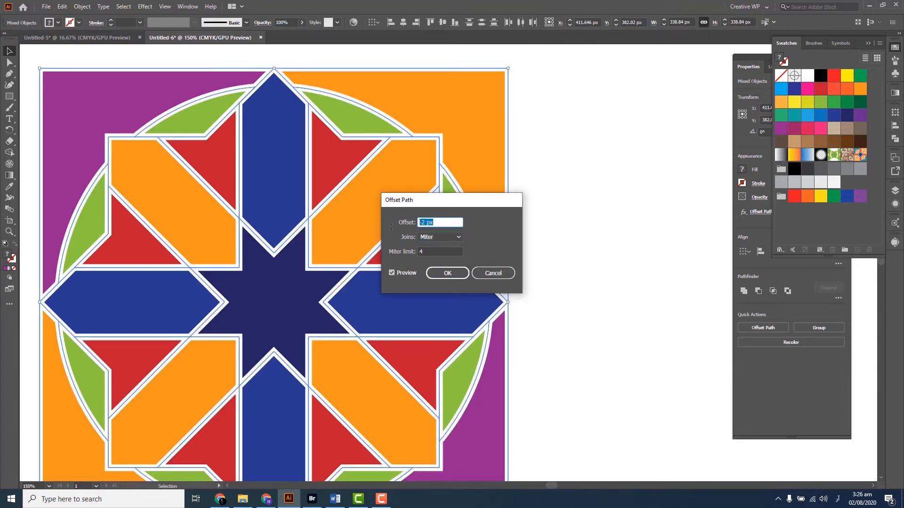
pyautogui.write('-1')
pyautogui.press('Tab')
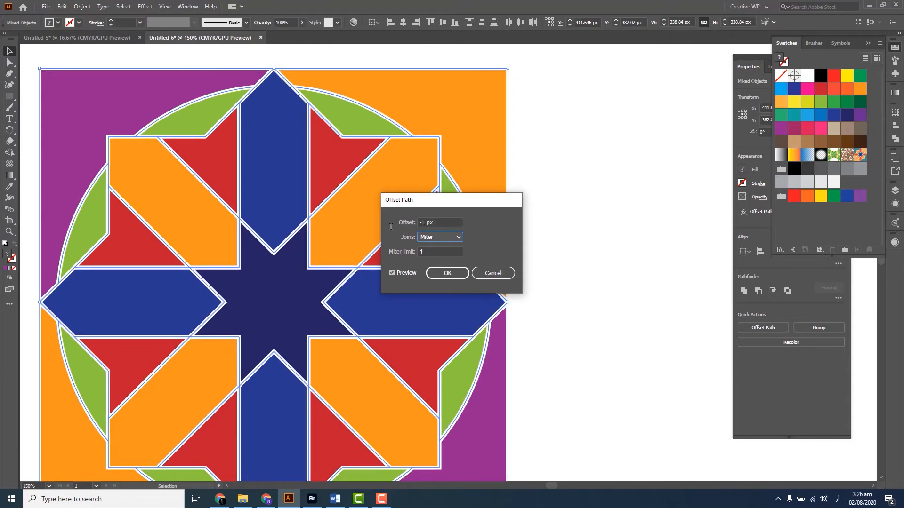
pyautogui.click(447, 273)
pyautogui.click(540, 286)
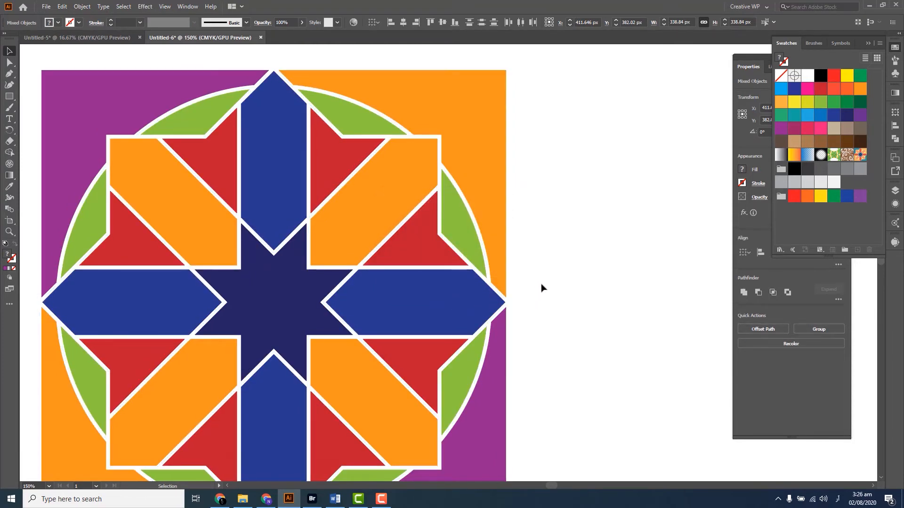
# Select all pieces of the tile and expand their appearance so the offsets become real paths
pyautogui.hotkey('ctrl', '0')
pyautogui.hotkey('ctrl', '1')
pyautogui.moveTo(525, 193); pyautogui.dragTo(141, 448)
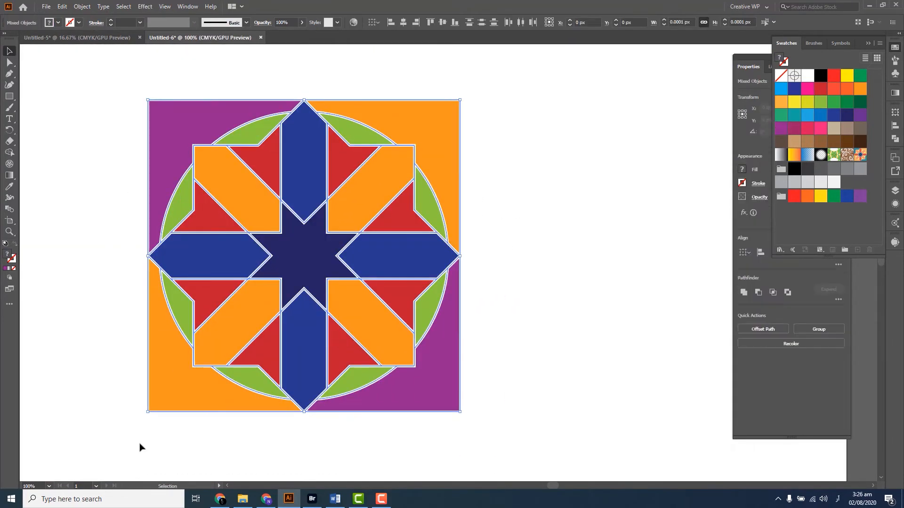
pyautogui.click(76, 7)
pyautogui.click(107, 126)
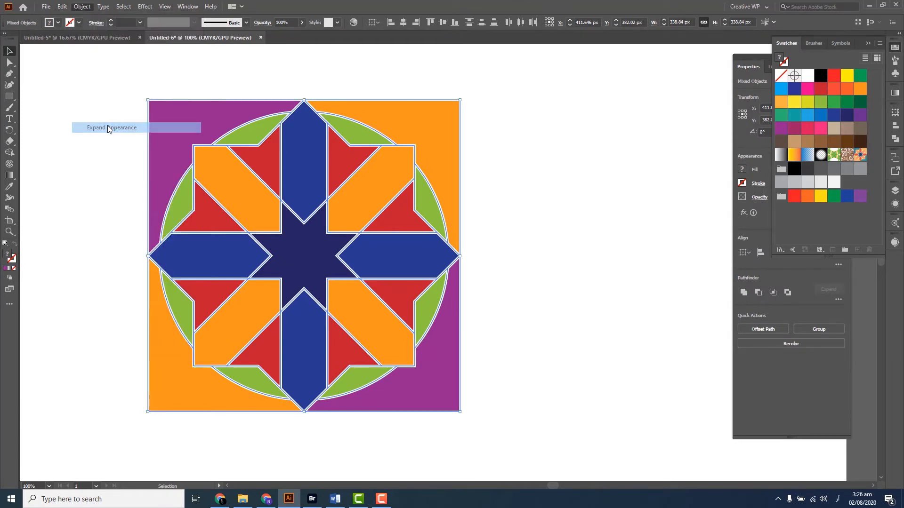
pyautogui.click(256, 84)
pyautogui.scroll(2, 345, 115)
pyautogui.scroll(-1, 349, 174)
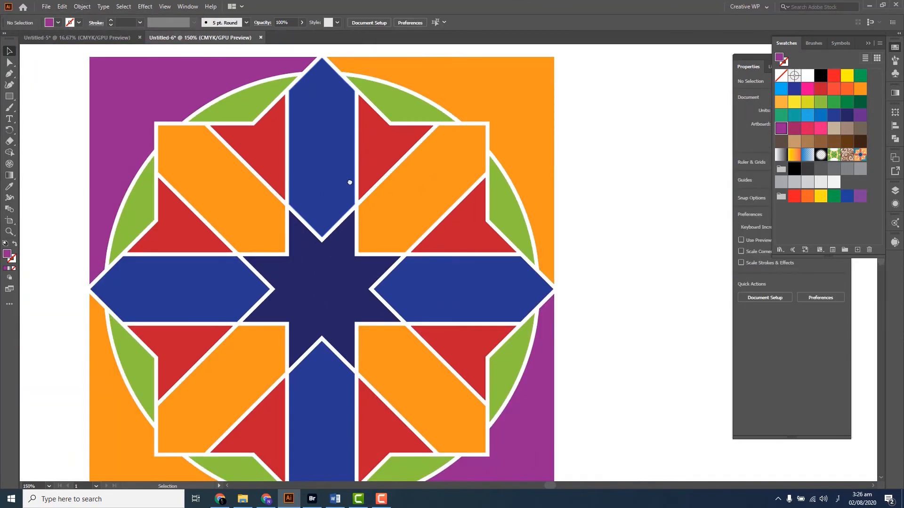
pyautogui.moveTo(328, 231); pyautogui.dragTo(312, 211)
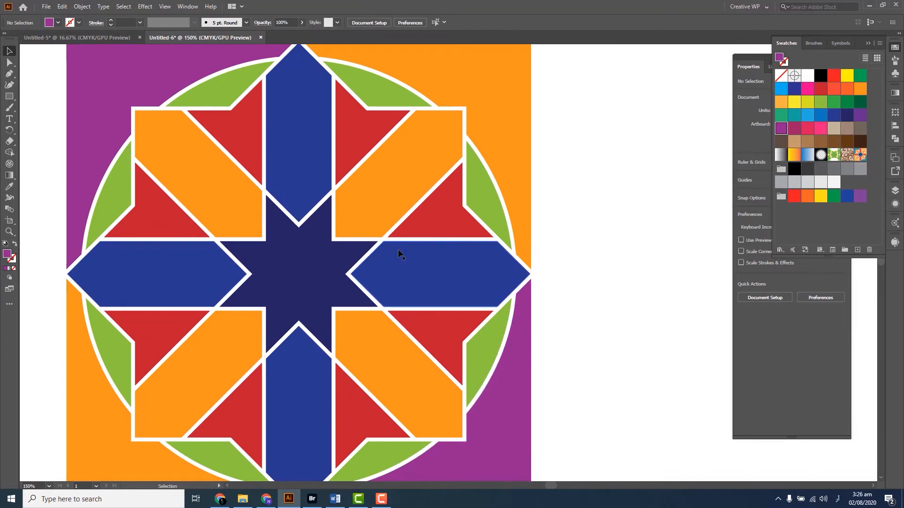
pyautogui.scroll(-1, 399, 242)
pyautogui.moveTo(510, 231); pyautogui.dragTo(522, 243)
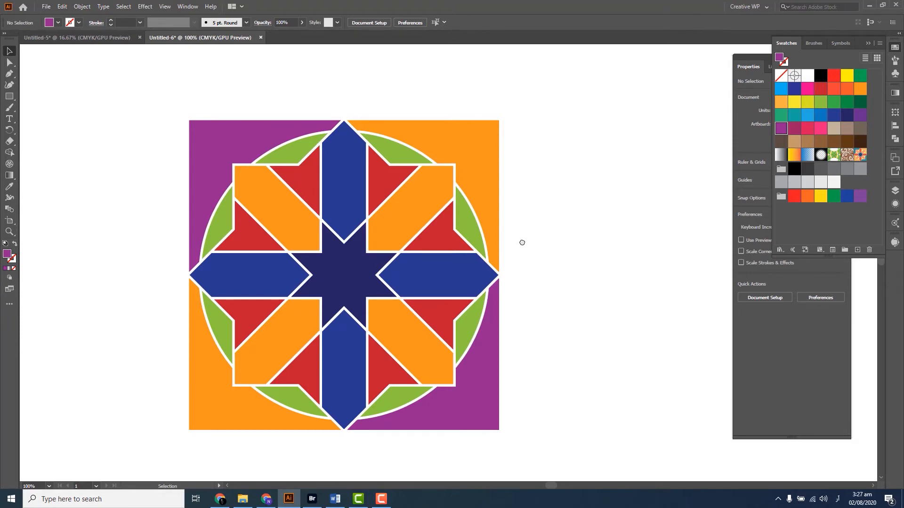
# Select the whole tile and scale it proportionally to a width of 250 px with the Transform settings
pyautogui.moveTo(567, 122); pyautogui.dragTo(137, 379)
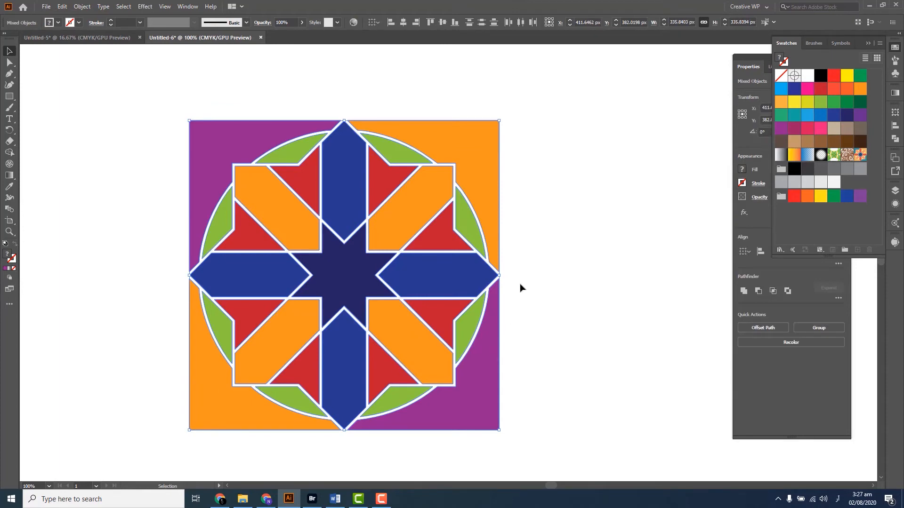
pyautogui.click(183, 6)
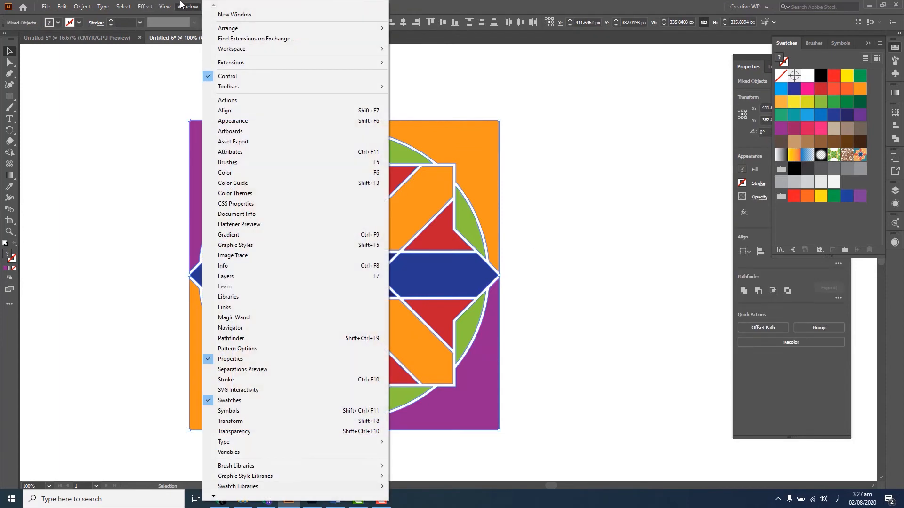
pyautogui.click(231, 421)
pyautogui.click(849, 121)
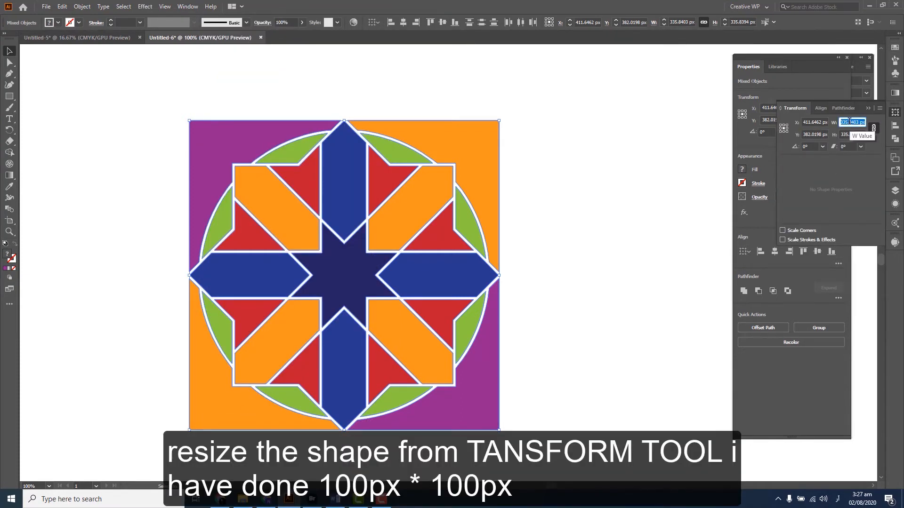
pyautogui.write('1')
pyautogui.write('50')
pyautogui.click(851, 134)
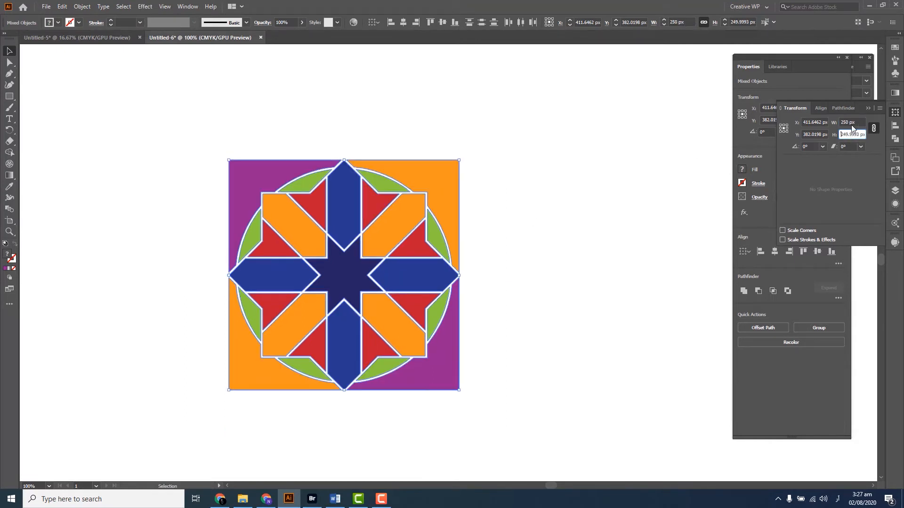
# Scale the selected tile proportionally to a width of 150 px and deselect it
pyautogui.click(848, 122)
pyautogui.write('150')
pyautogui.press('Return')
pyautogui.click(465, 268)
pyautogui.scroll(-3, 465, 268)
pyautogui.scroll(3, 416, 267)
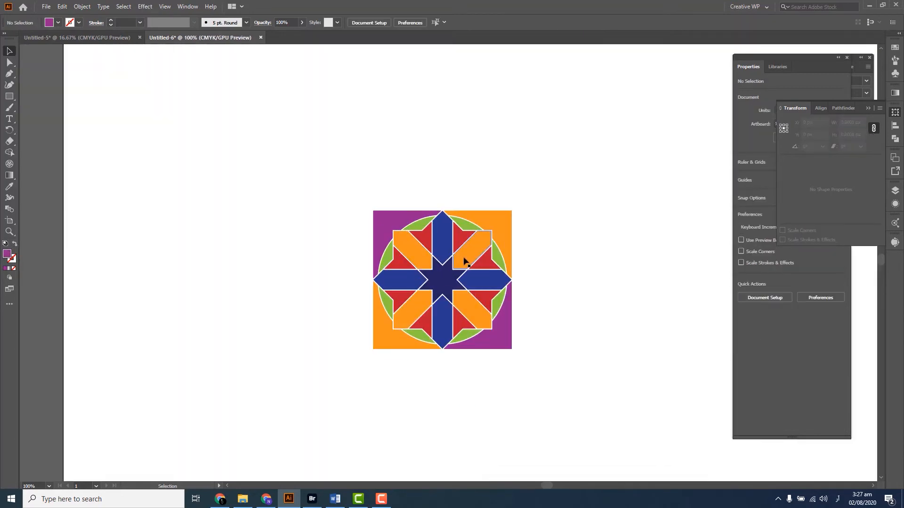
# Select all pieces of the tile, scale them proportionally to a width of 100 px and deselect them
pyautogui.scroll(1, 464, 262)
pyautogui.hscroll(2, 464, 262)
pyautogui.moveTo(559, 142); pyautogui.dragTo(230, 437)
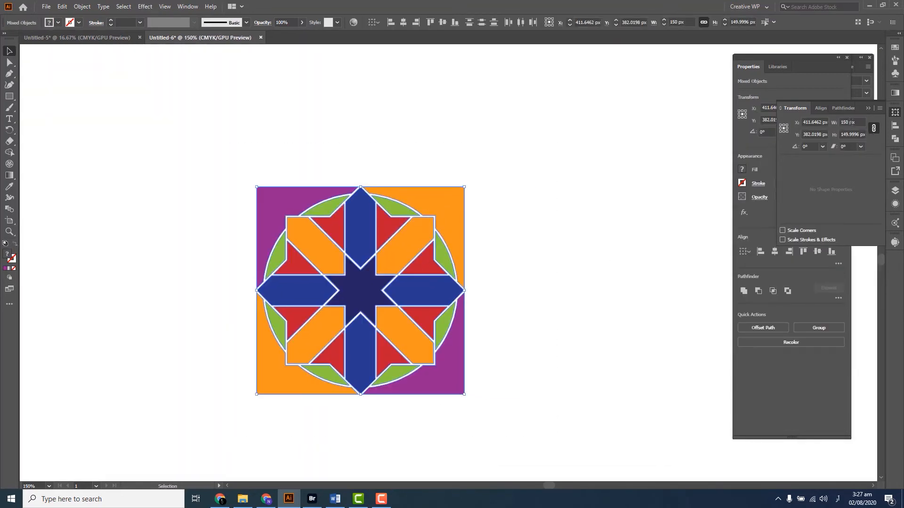
pyautogui.click(850, 122)
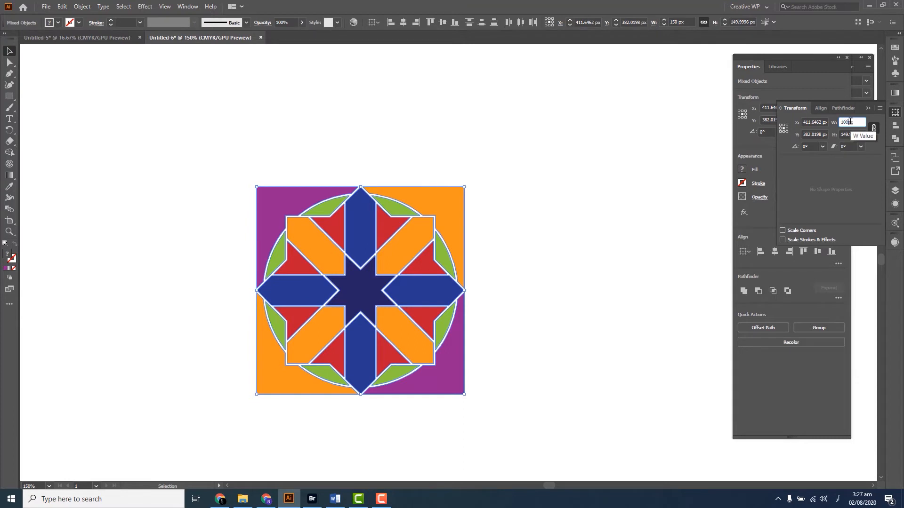
pyautogui.press('Return')
pyautogui.click(572, 303)
# Examine the resized tile against the whole artboard and check its pieces and gaps up close
pyautogui.scroll(-4, 516, 314)
pyautogui.moveTo(518, 322); pyautogui.dragTo(438, 269)
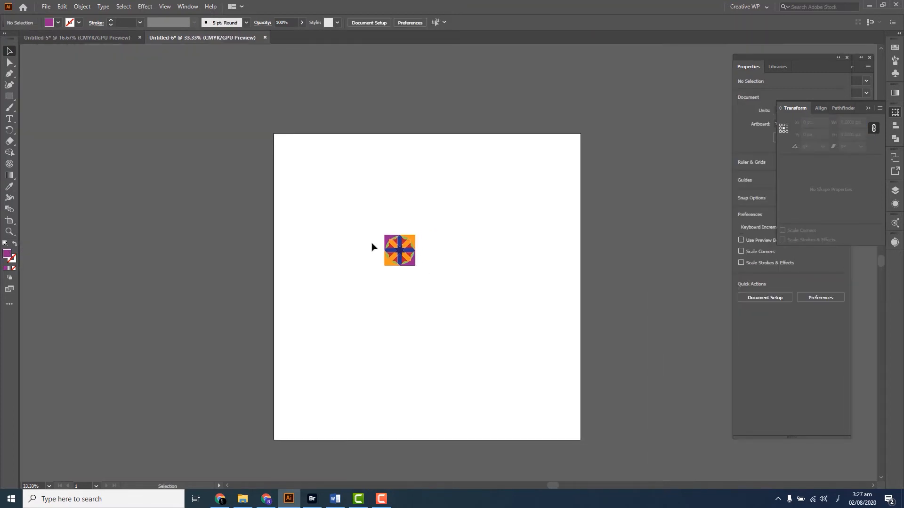
pyautogui.scroll(7, 382, 243)
pyautogui.moveTo(488, 255); pyautogui.dragTo(240, 137)
pyautogui.moveTo(350, 179); pyautogui.dragTo(329, 219)
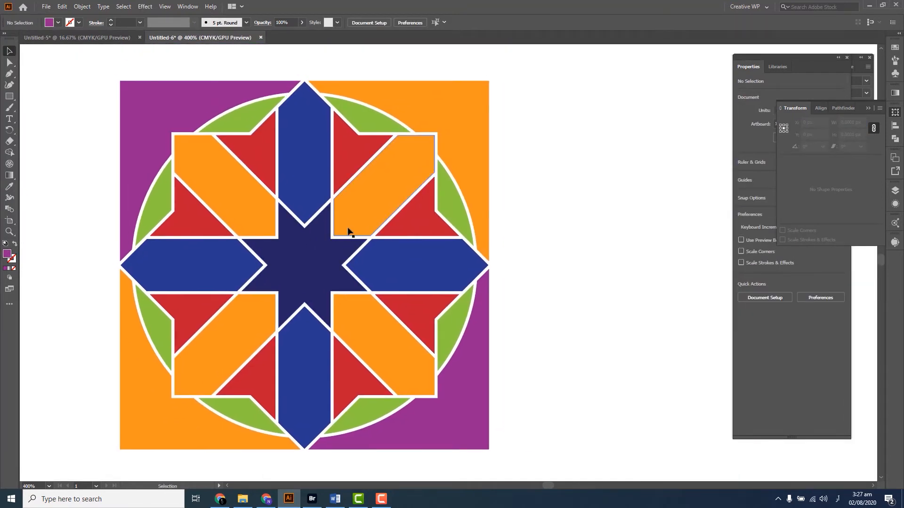
pyautogui.scroll(-1, 347, 230)
pyautogui.moveTo(386, 252); pyautogui.dragTo(413, 263)
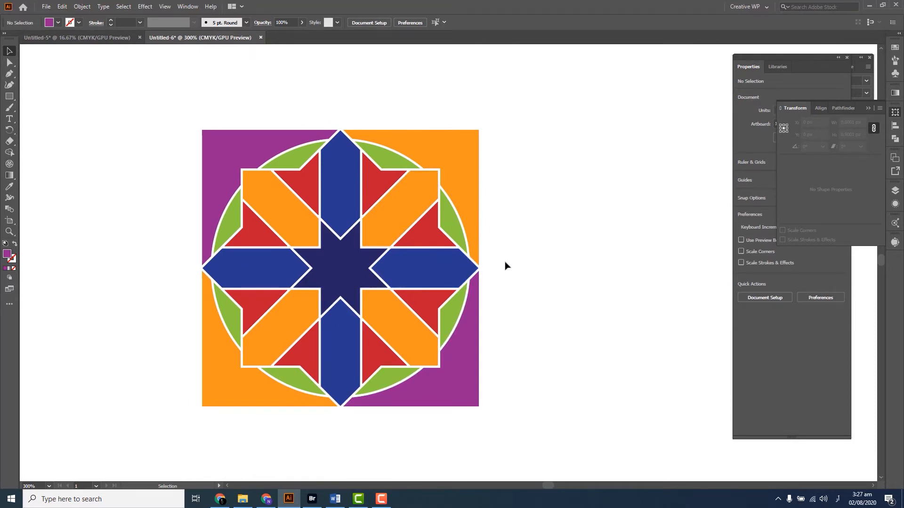
pyautogui.scroll(-3, 505, 266)
# Select all pieces of the tile and make a new pattern swatch from them, accepting the notice
pyautogui.moveTo(547, 182); pyautogui.dragTo(381, 363)
pyautogui.scroll(-3, 411, 289)
pyautogui.scroll(6, 410, 289)
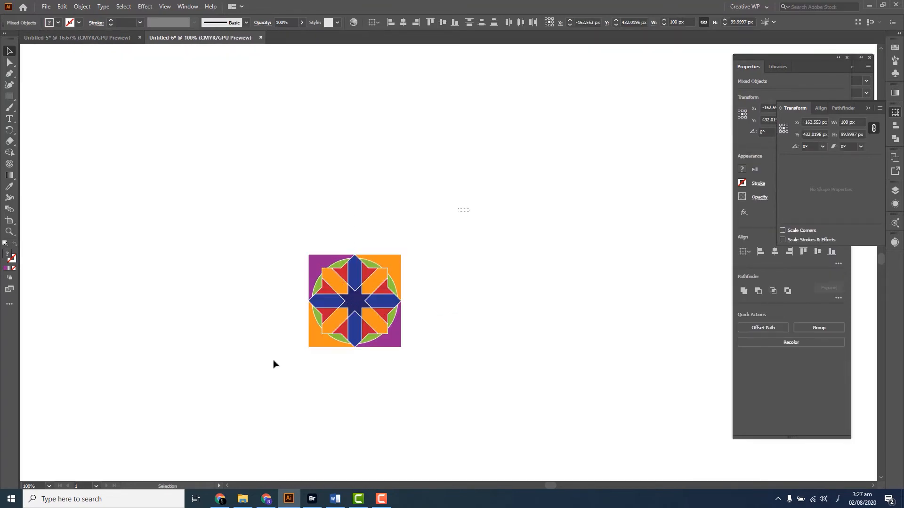
pyautogui.scroll(1, 291, 236)
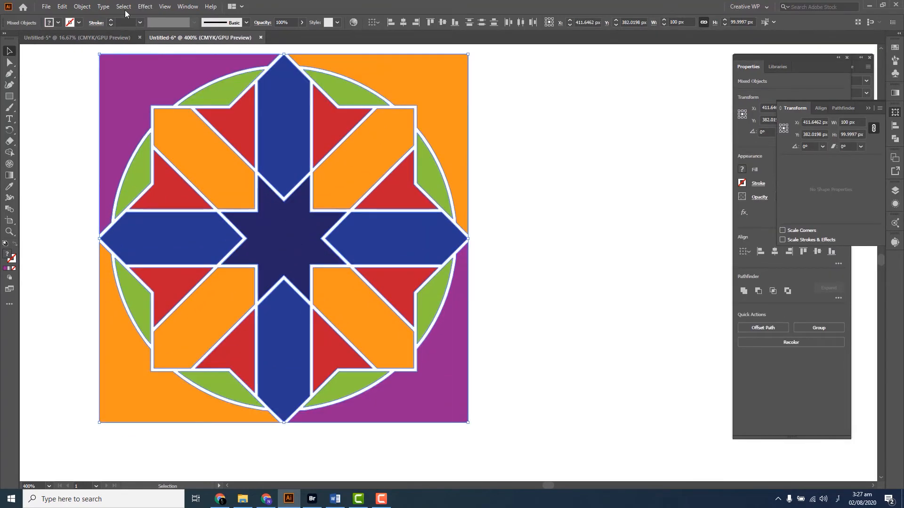
pyautogui.scroll(-4, 190, 92)
pyautogui.moveTo(227, 161); pyautogui.dragTo(266, 246)
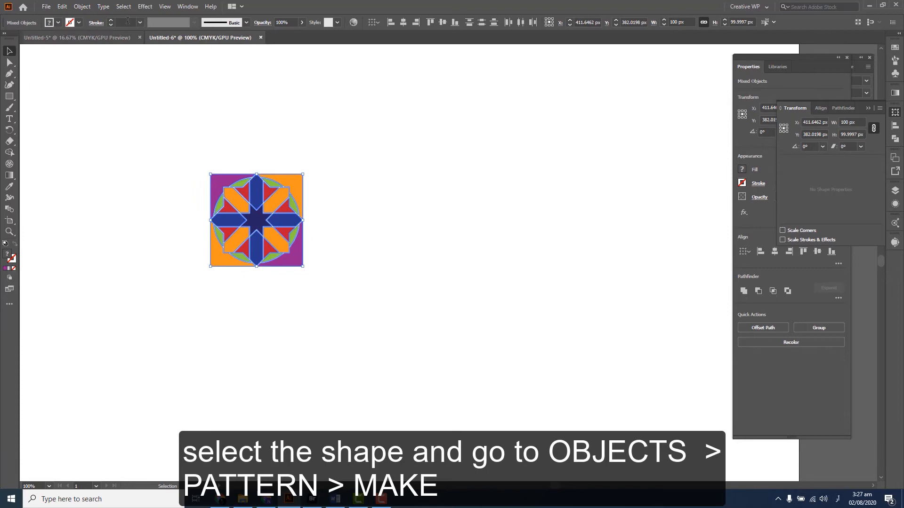
pyautogui.click(82, 7)
pyautogui.moveTo(143, 252)
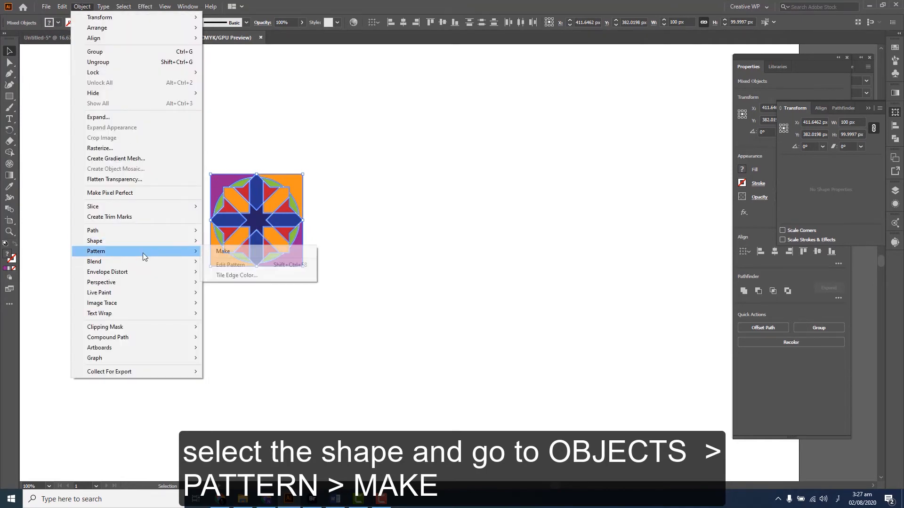
pyautogui.click(225, 253)
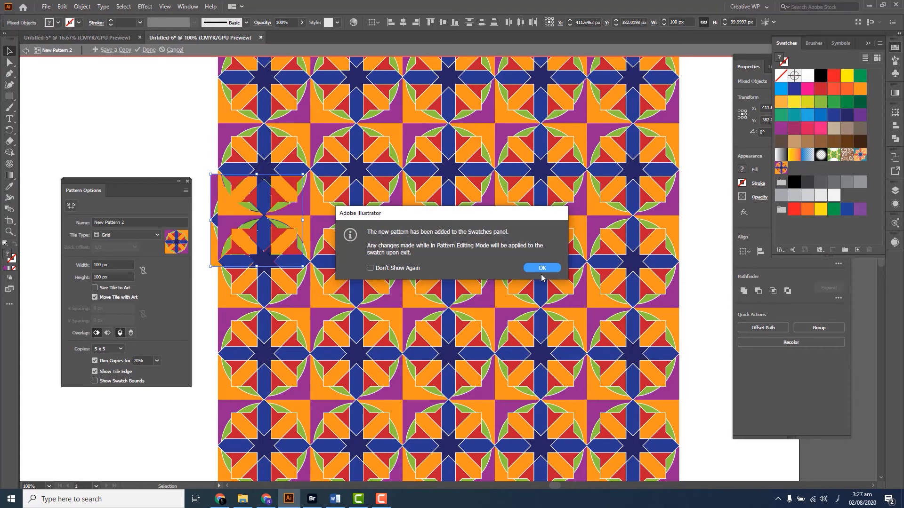
pyautogui.click(542, 275)
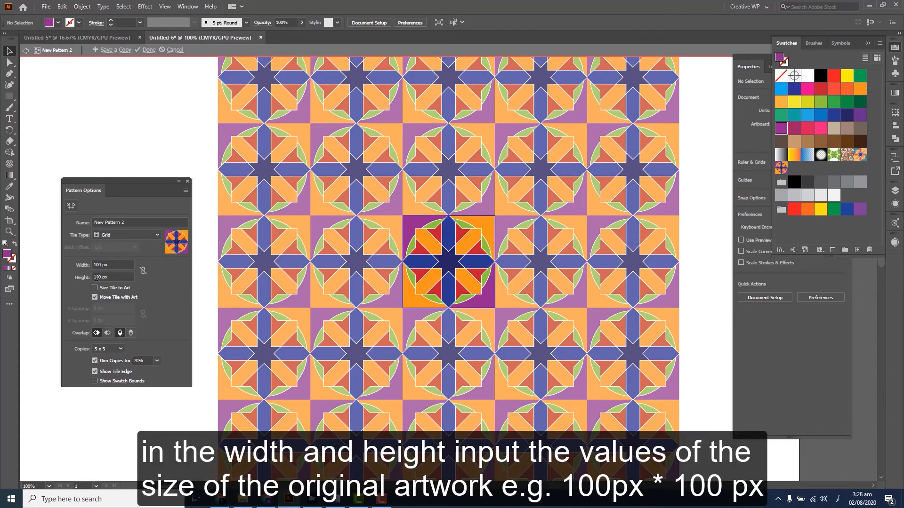
# Set the pattern's tile type to Brick by Column after trying Brick by Row
pyautogui.click(114, 235)
pyautogui.click(112, 259)
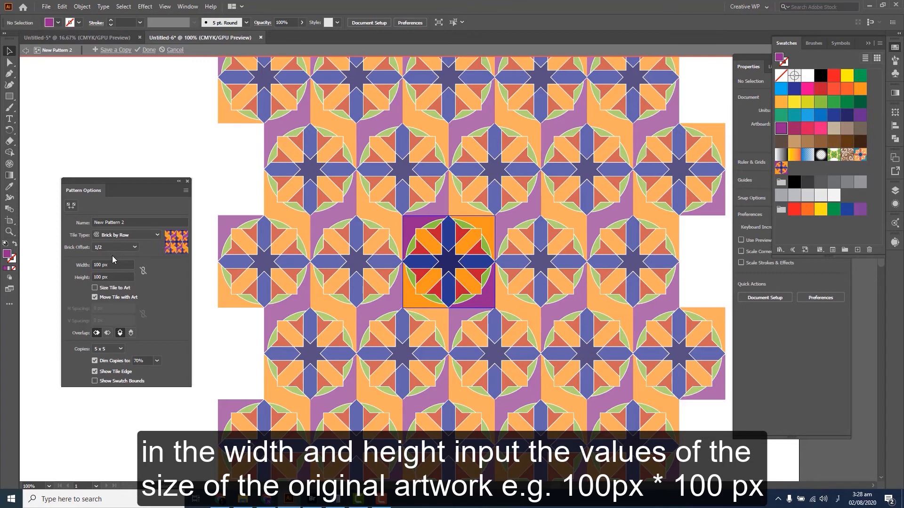
pyautogui.click(113, 235)
pyautogui.click(106, 264)
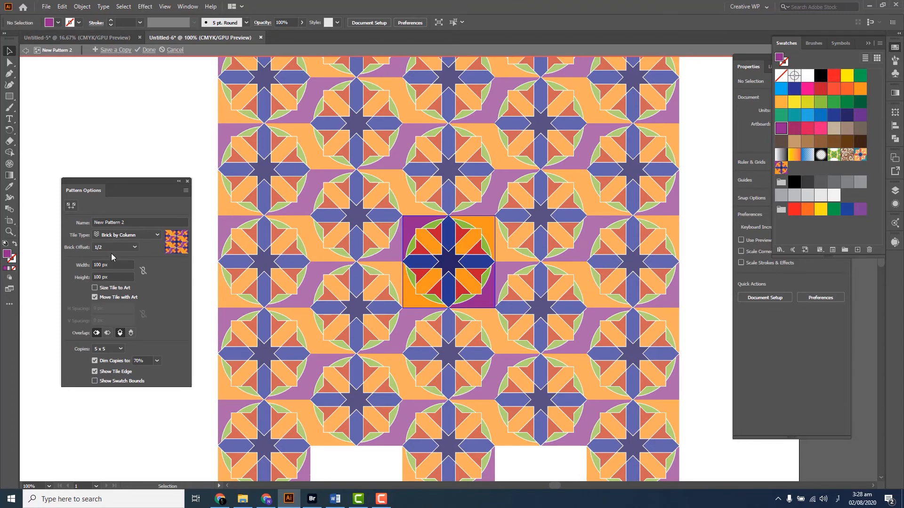
# Set the pattern's tile type to Grid with a width and height of 101 px, and finish editing the pattern
pyautogui.click(113, 235)
pyautogui.click(109, 245)
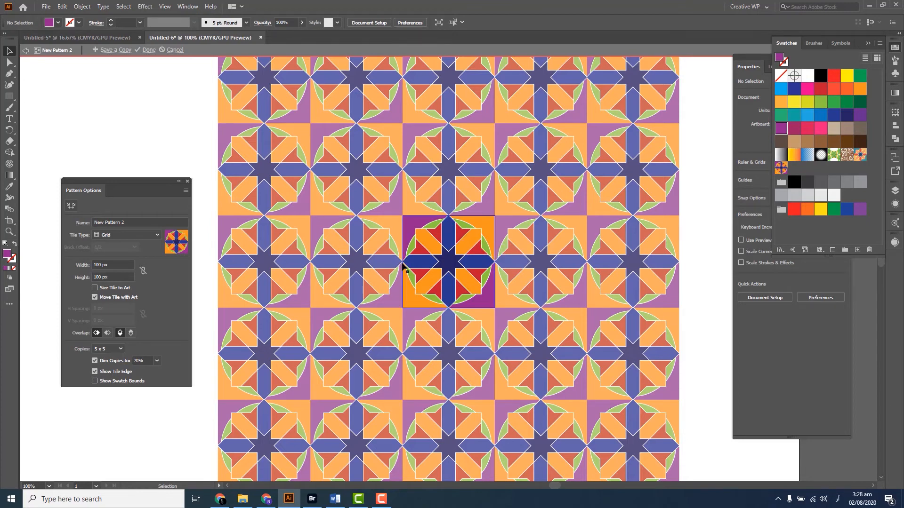
pyautogui.click(77, 267)
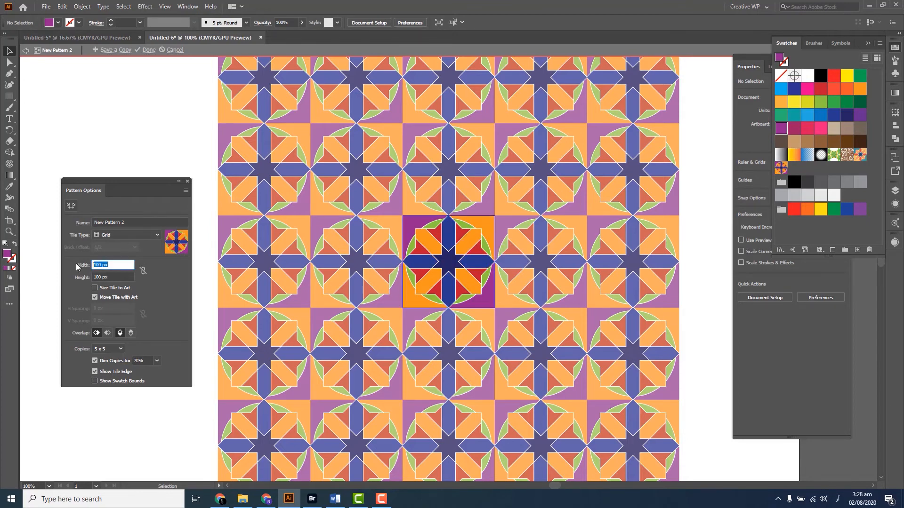
pyautogui.write('101')
pyautogui.press('Tab')
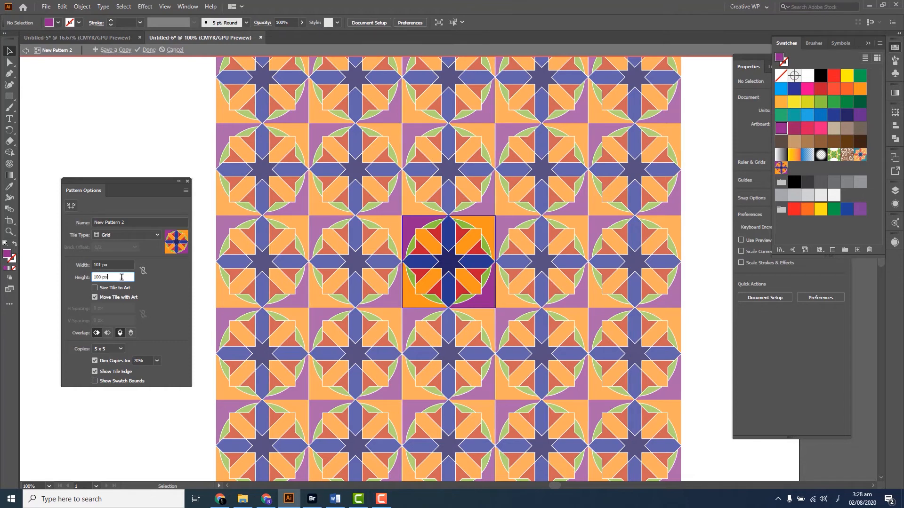
pyautogui.write('101')
pyautogui.click(120, 264)
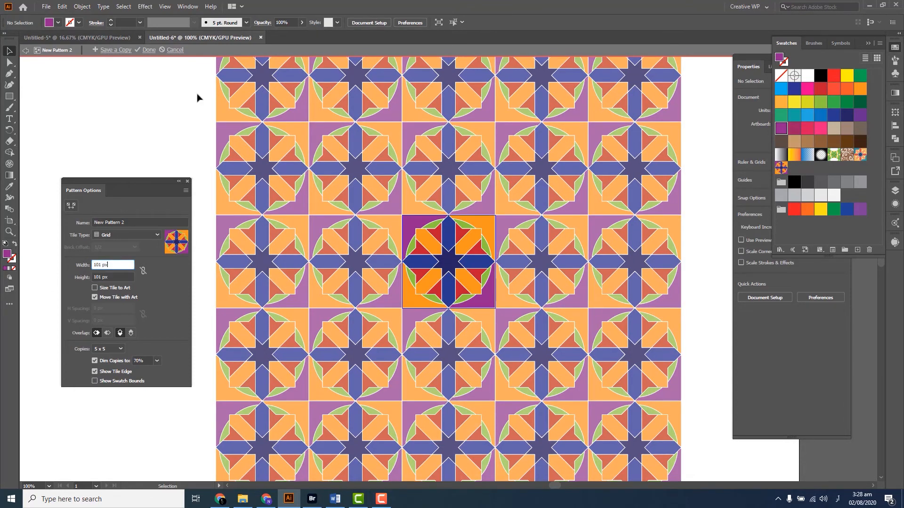
pyautogui.click(141, 51)
# Move the tile off the artboard, cover the artboard with a rectangle about 1009 px square, and fill it with the new star pattern
pyautogui.hotkey('ctrl', '-')
pyautogui.hotkey('ctrl', '-')
pyautogui.hotkey('ctrl', '-')
pyautogui.hotkey('ctrl', '-')
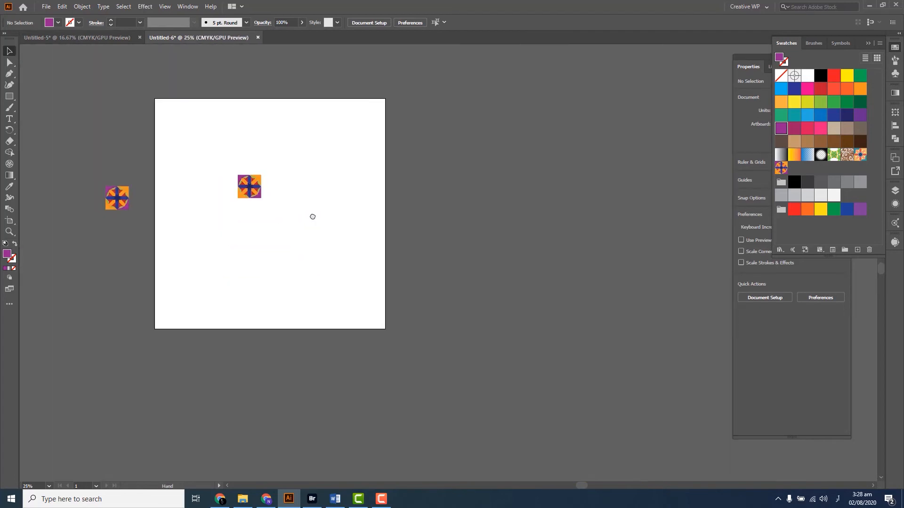
pyautogui.moveTo(294, 244); pyautogui.dragTo(148, 213)
pyautogui.press('m')
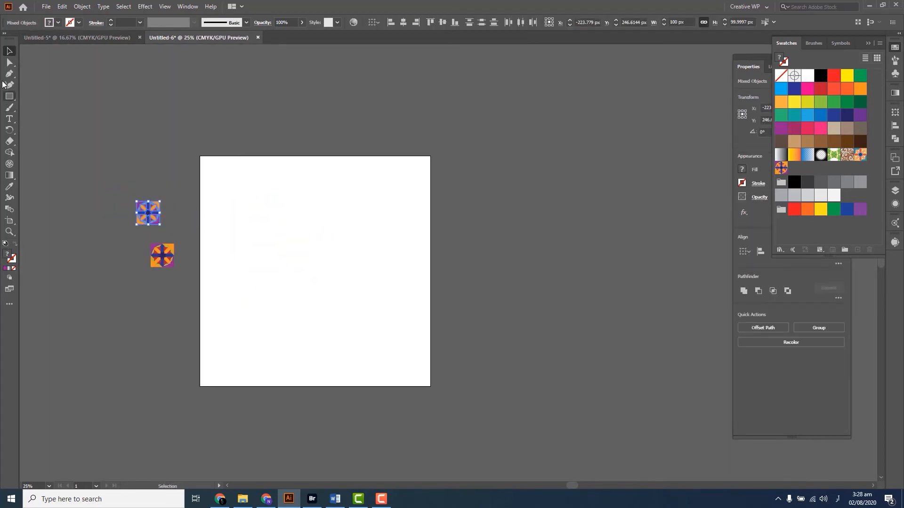
pyautogui.moveTo(202, 153); pyautogui.dragTo(431, 386)
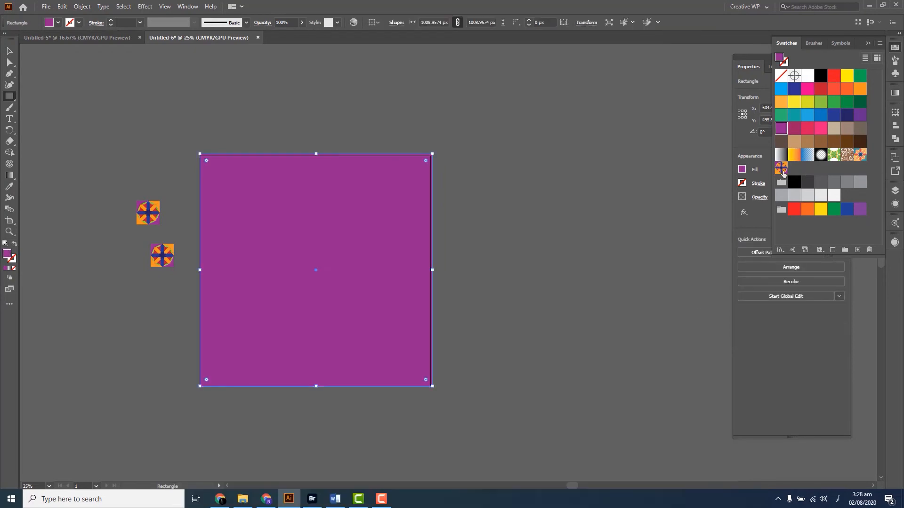
pyautogui.click(781, 167)
pyautogui.press('v')
pyautogui.click(453, 251)
# Examine the pattern fill up close and across the whole artboard, checking how the tiles and the gaps between them repeat
pyautogui.scroll(3, 337, 275)
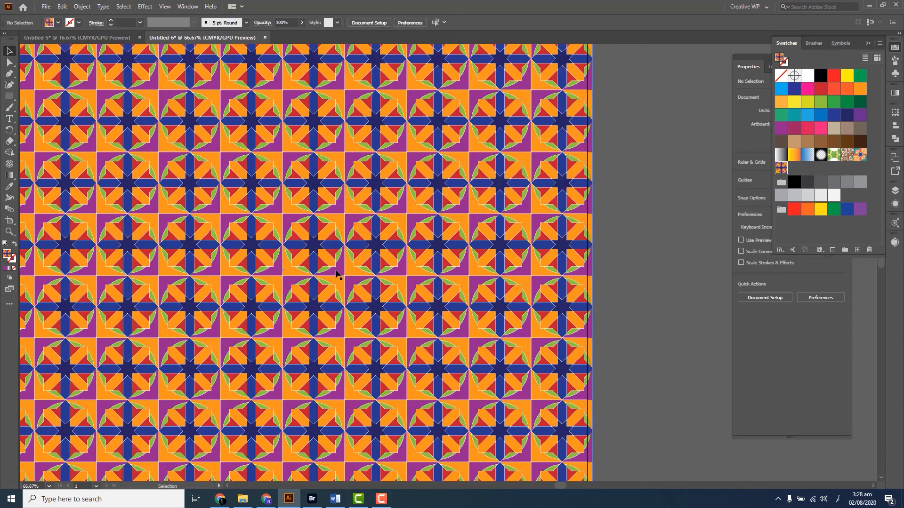
pyautogui.moveTo(295, 295); pyautogui.dragTo(413, 289)
pyautogui.scroll(1, 414, 288)
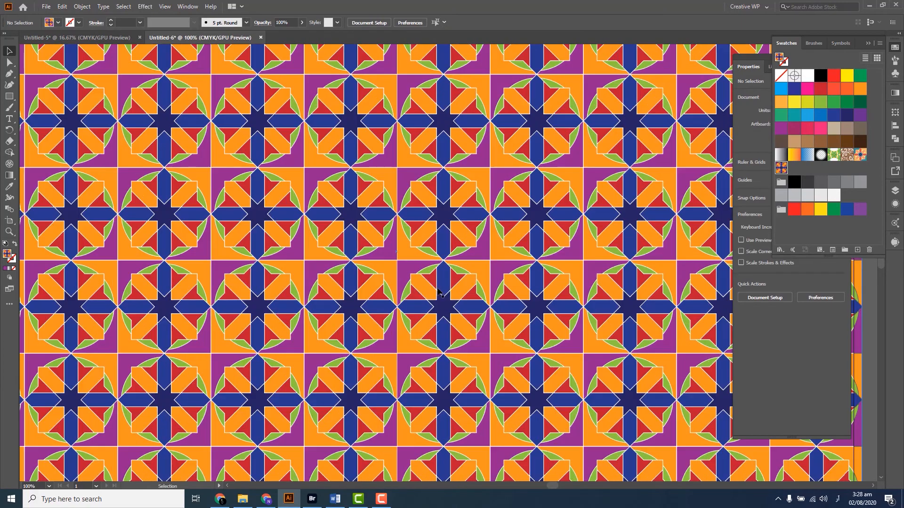
pyautogui.scroll(-2, 438, 292)
pyautogui.scroll(3, 414, 287)
pyautogui.scroll(-4, 395, 282)
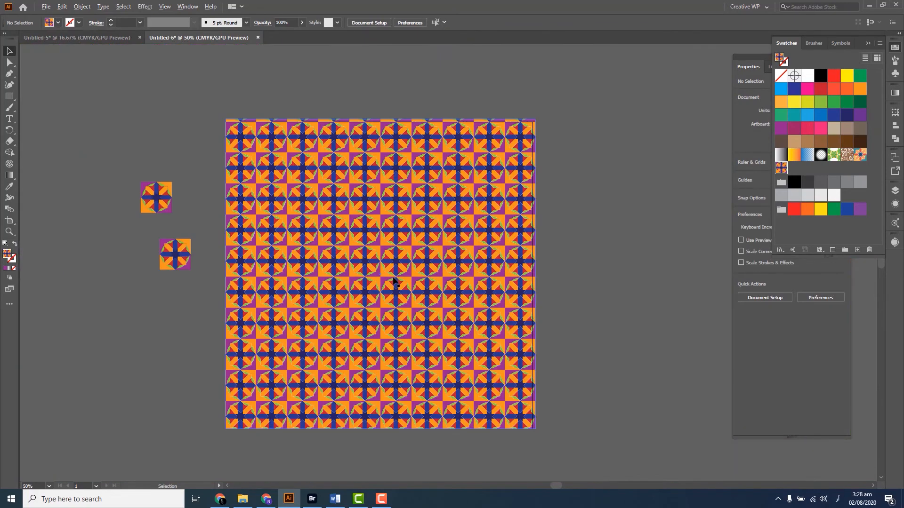
pyautogui.scroll(1, 398, 280)
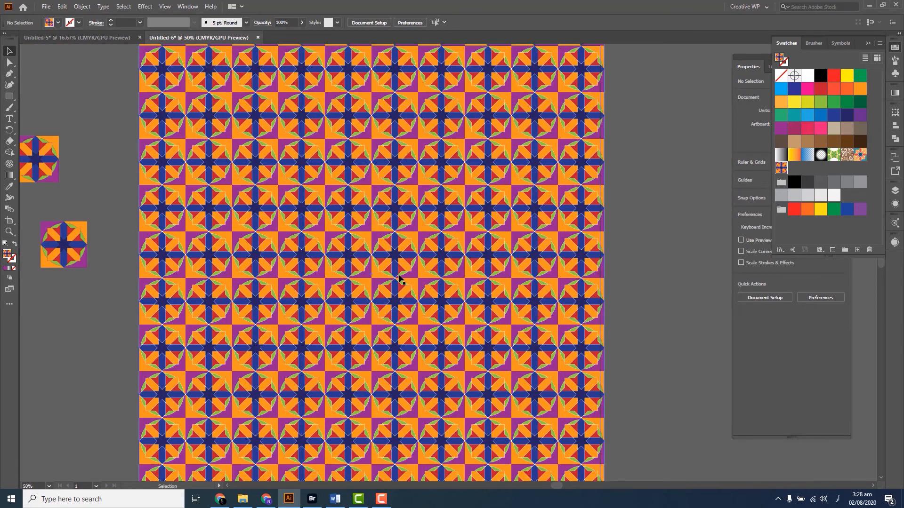
pyautogui.scroll(-1, 397, 279)
# Delete the pattern-filled rectangle and place an enlarged star tile on the artboard
pyautogui.click(399, 278)
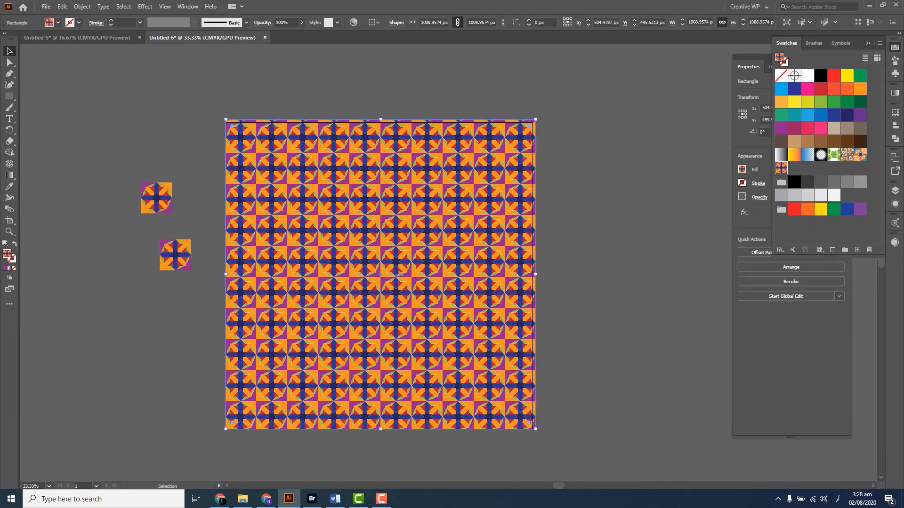
pyautogui.press('Delete')
pyautogui.moveTo(112, 217); pyautogui.dragTo(366, 223)
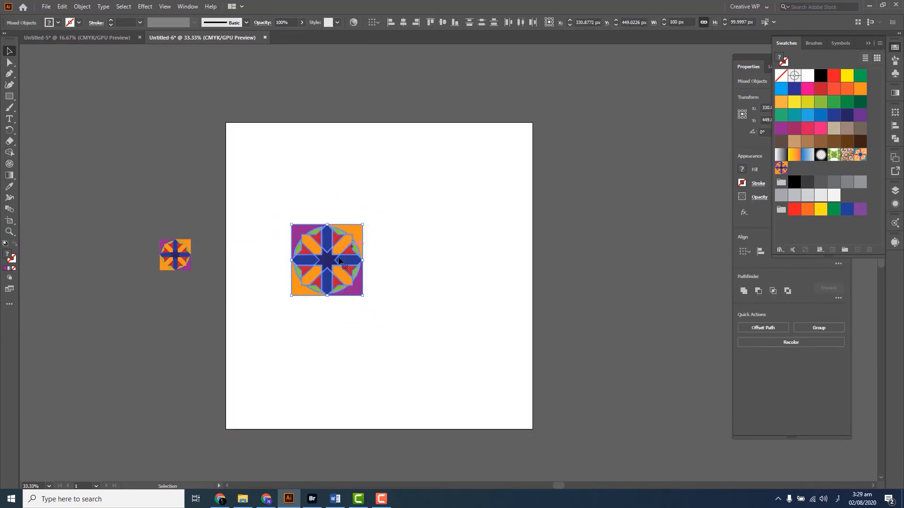
# Scale the star tile proportionally to a width of 200 px and deselect it
pyautogui.scroll(2, 338, 258)
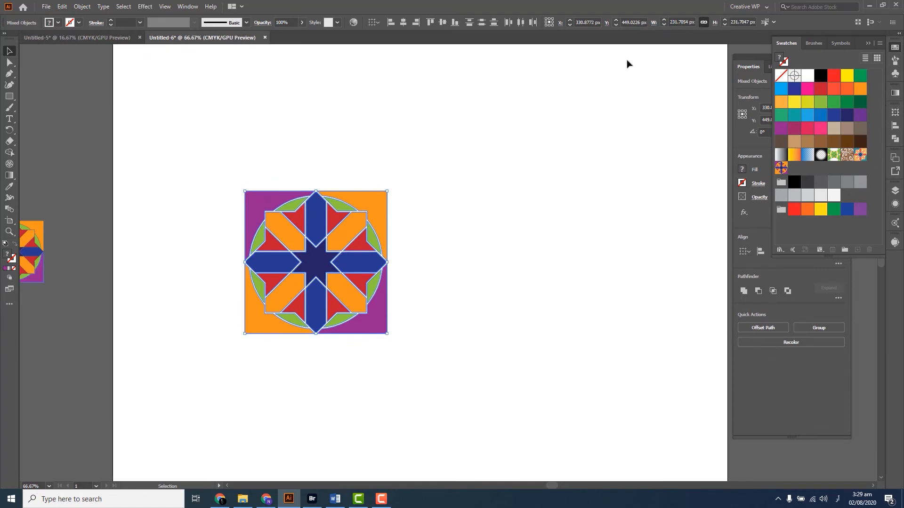
pyautogui.click(670, 22)
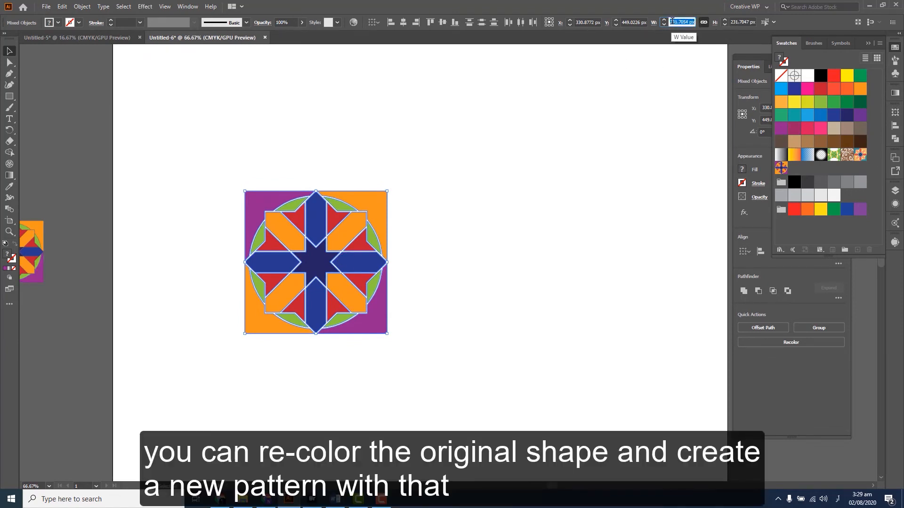
pyautogui.write('200')
pyautogui.press('Return')
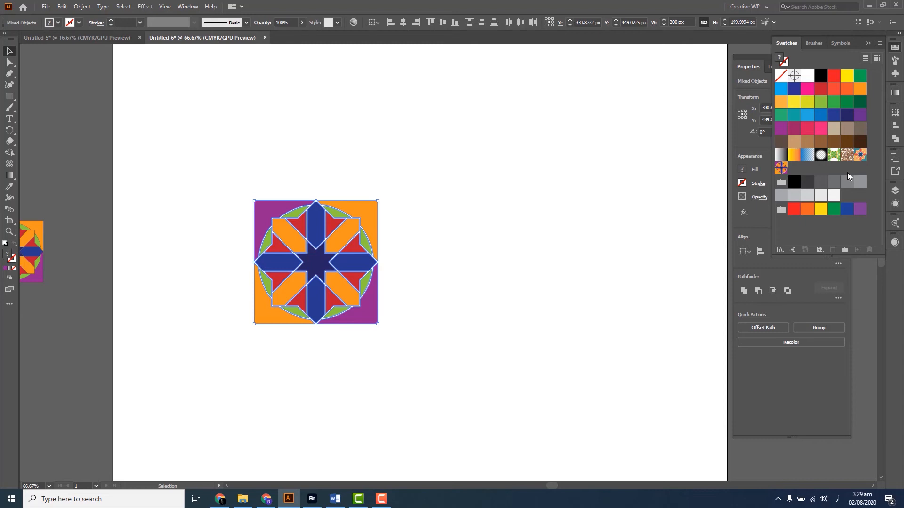
pyautogui.scroll(1, 350, 246)
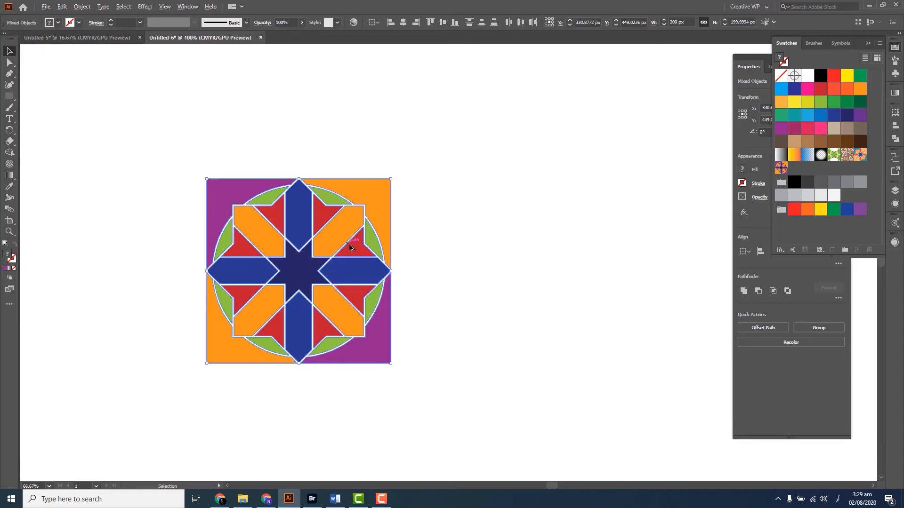
pyautogui.scroll(1, 350, 245)
pyautogui.click(486, 199)
pyautogui.scroll(1, 336, 275)
pyautogui.click(300, 262)
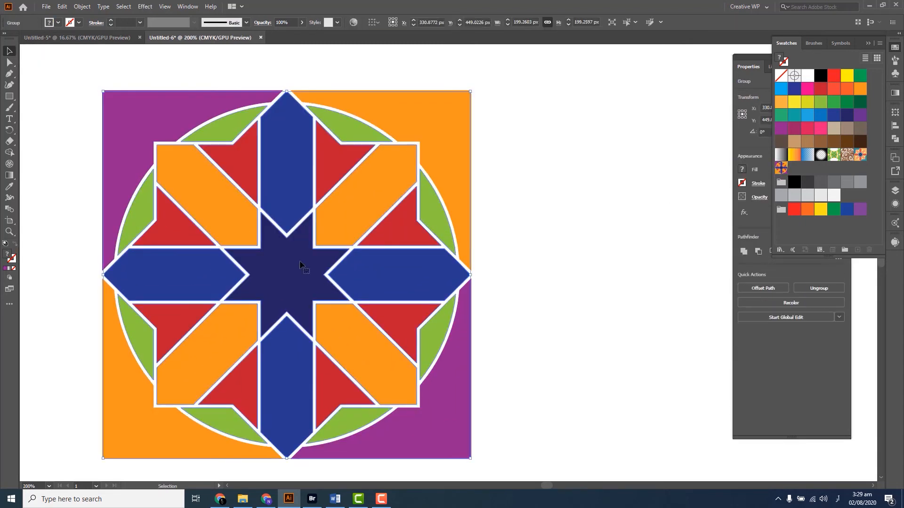
pyautogui.moveTo(382, 273); pyautogui.dragTo(426, 283)
pyautogui.hotkey('ctrl', 'z')
# Inside the star group, recolour the two horizontal blue arms light brown and the two vertical blue arms grey-brown
pyautogui.doubleClick(399, 279)
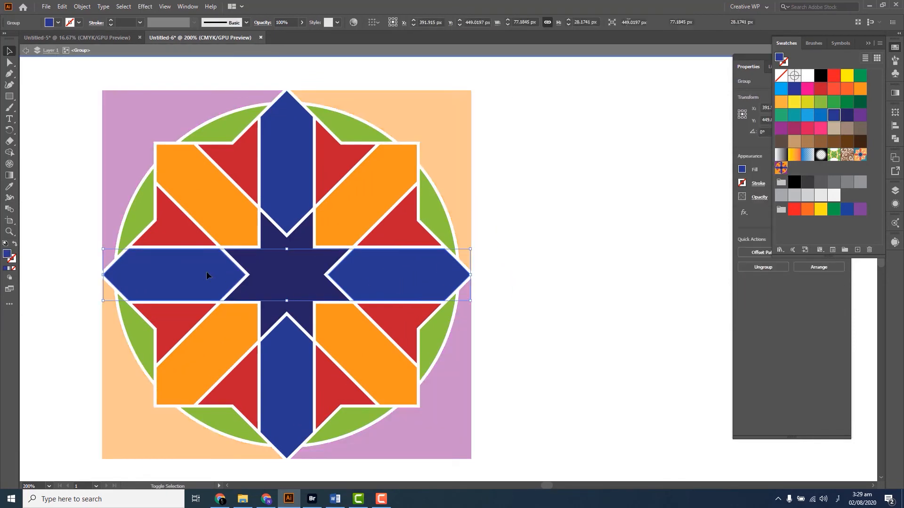
pyautogui.click(846, 133)
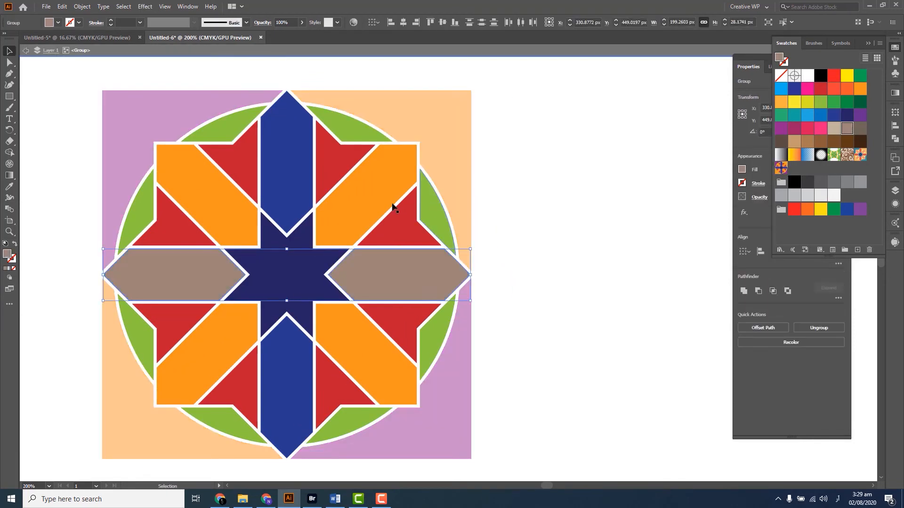
pyautogui.click(282, 395)
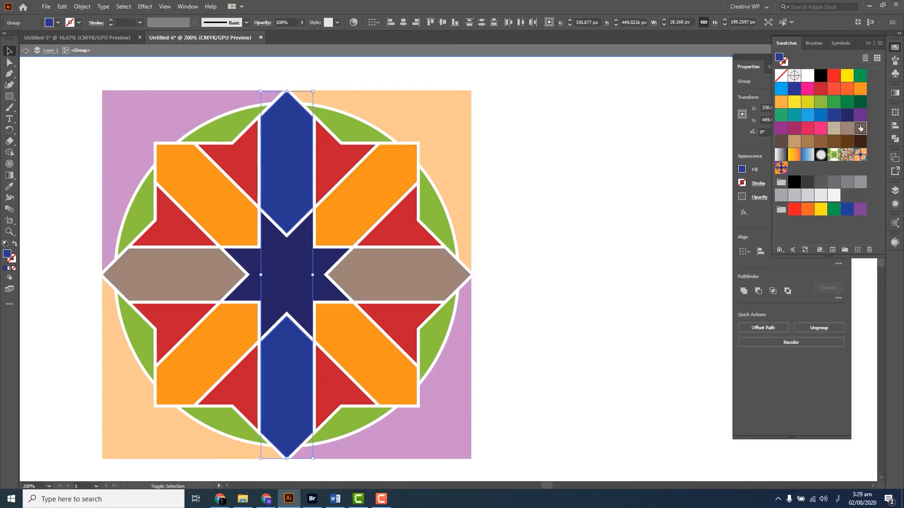
pyautogui.click(846, 129)
# Recolour the central eight-pointed star dark brown and leave the group
pyautogui.click(286, 271)
pyautogui.click(781, 142)
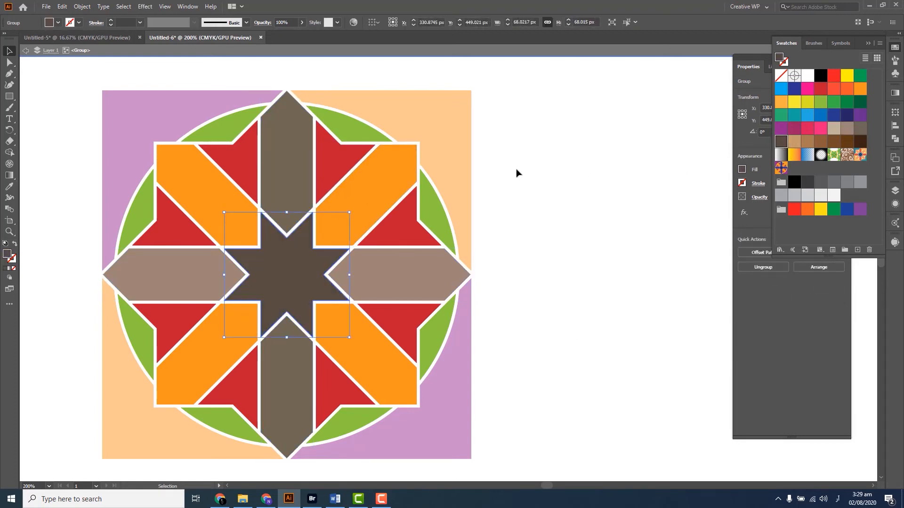
pyautogui.click(505, 173)
pyautogui.doubleClick(546, 167)
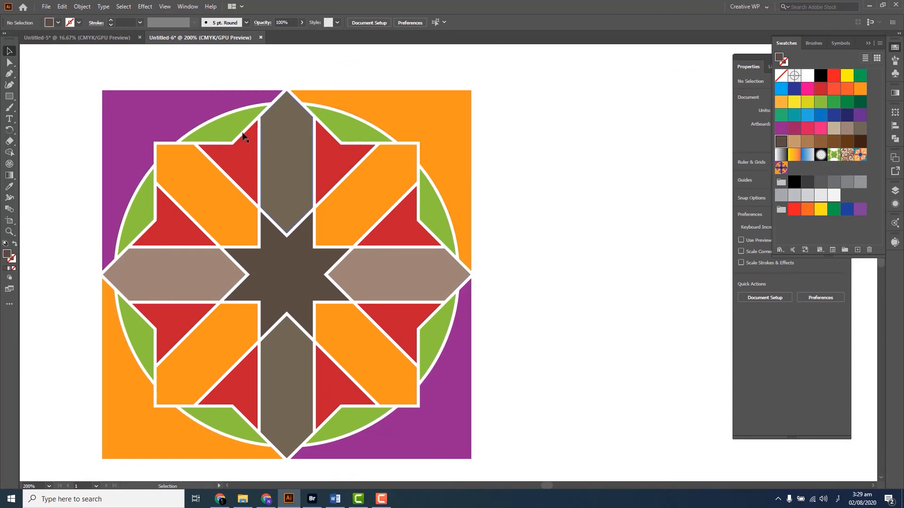
# Recolour the tile's purple background corners beige and its orange background corners grey-brown, and deselect them
pyautogui.click(153, 124)
pyautogui.keyDown('shift'); pyautogui.click(466, 421); pyautogui.keyUp('shift')
pyautogui.click(837, 132)
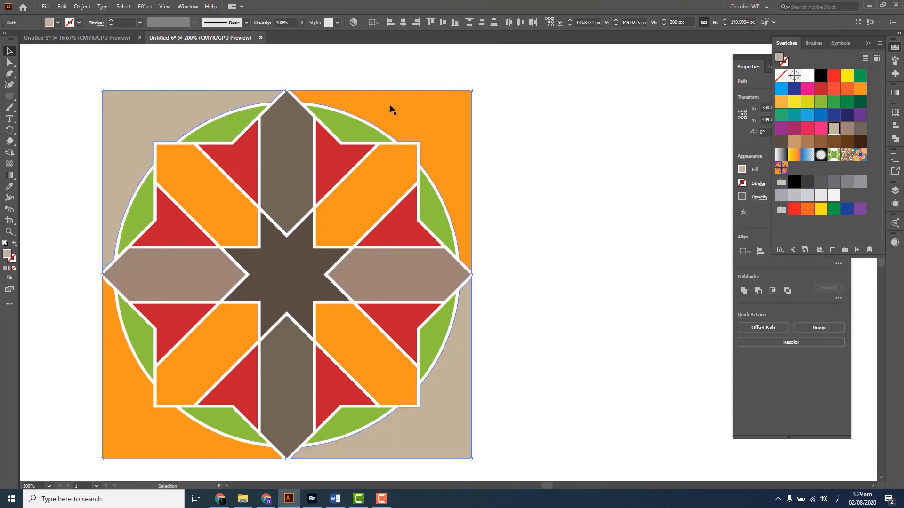
pyautogui.click(104, 429)
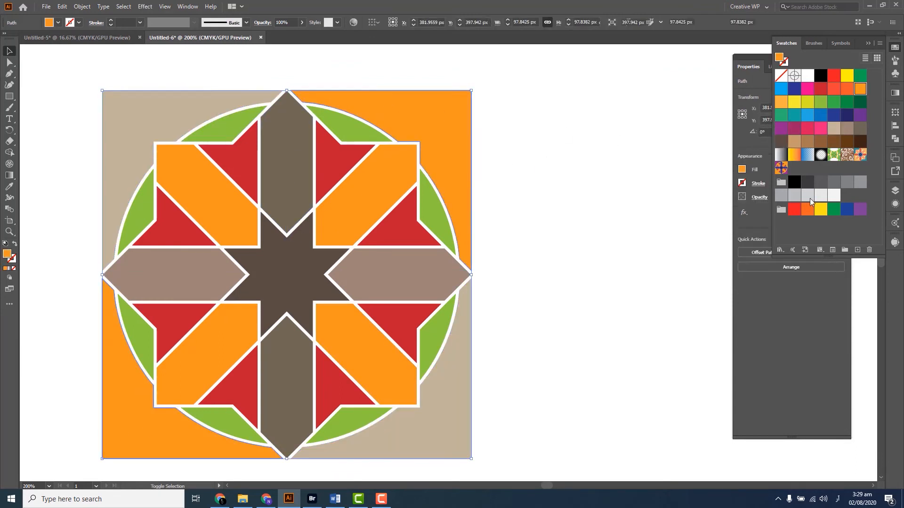
pyautogui.click(860, 133)
pyautogui.click(546, 160)
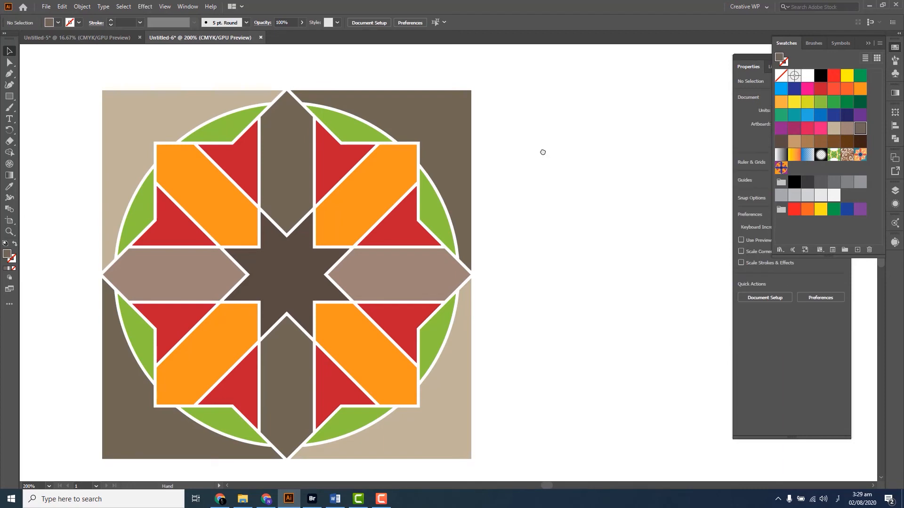
# Inside the star group, recolour four alternate red pieces around the star beige
pyautogui.click(348, 169)
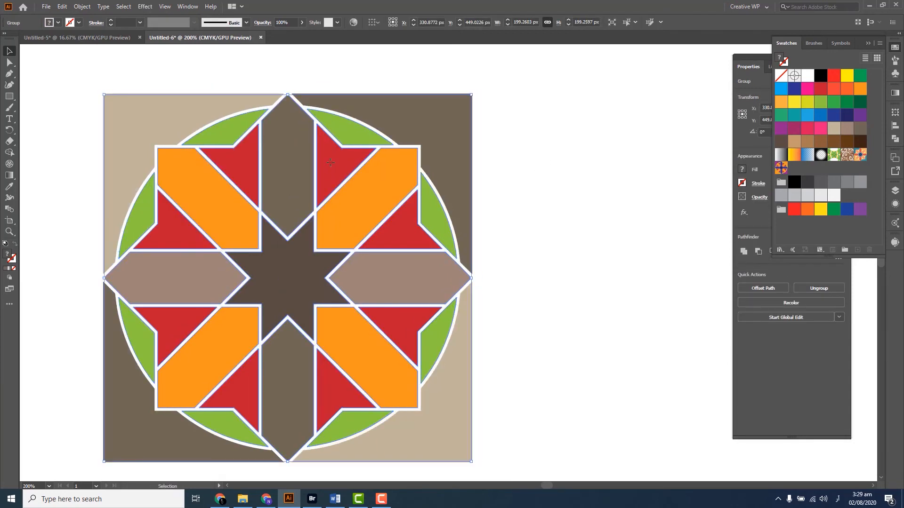
pyautogui.doubleClick(330, 163)
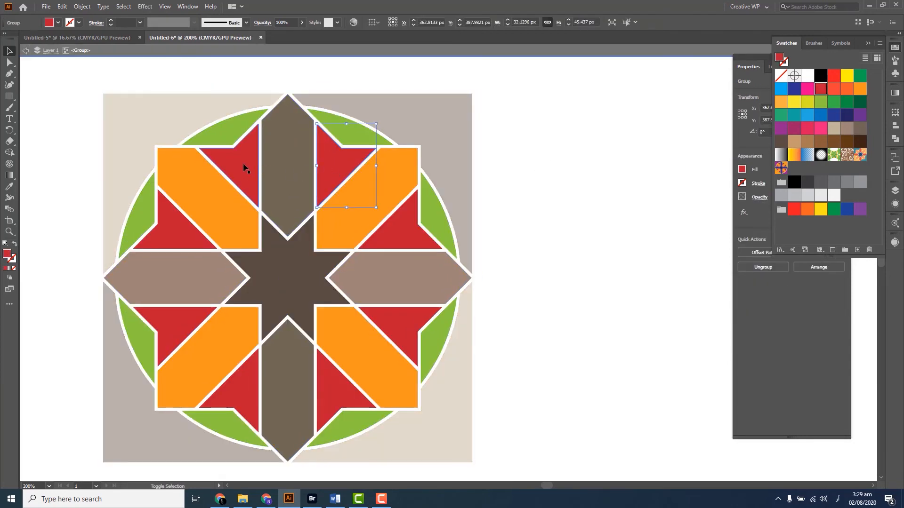
pyautogui.keyDown('shift'); pyautogui.click(174, 227); pyautogui.keyUp('shift')
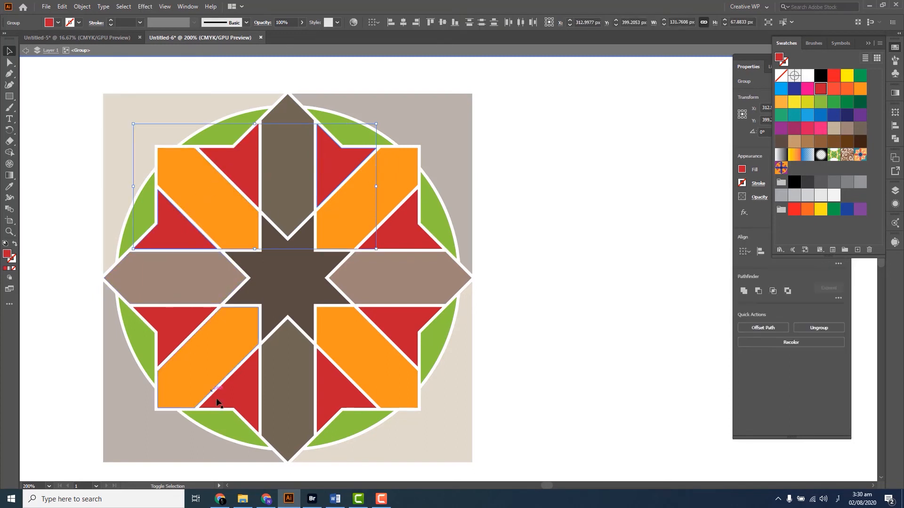
pyautogui.keyDown('shift'); pyautogui.click(219, 398); pyautogui.keyUp('shift')
pyautogui.keyDown('shift'); pyautogui.click(402, 335); pyautogui.keyUp('shift')
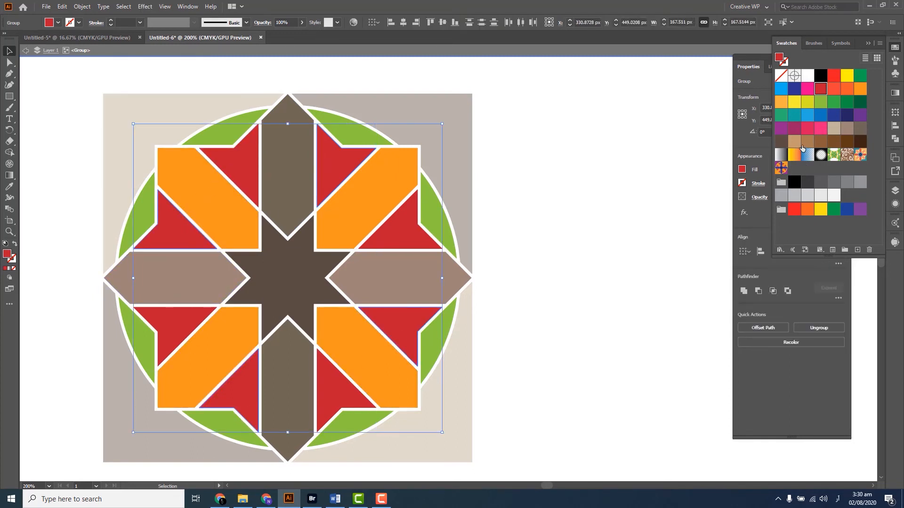
pyautogui.click(830, 133)
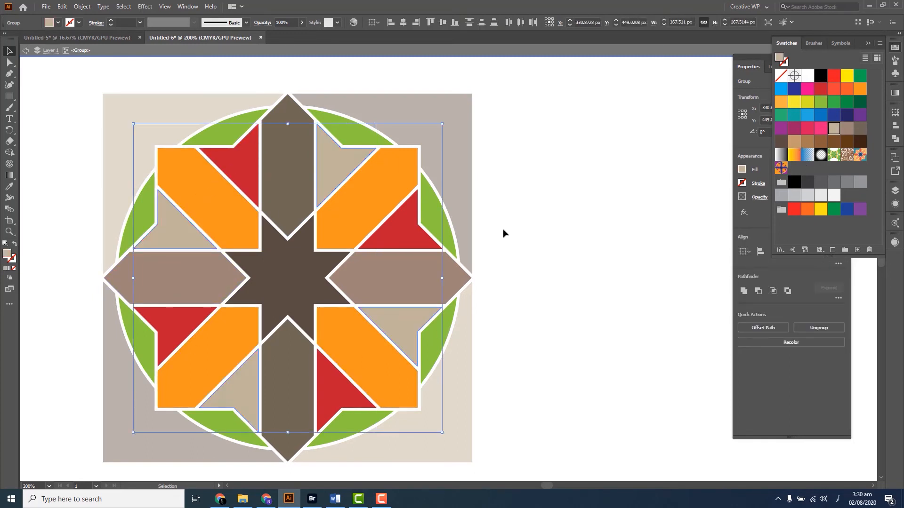
# Recolour the four remaining red pieces around the star dark brown and deselect them
pyautogui.click(409, 226)
pyautogui.keyDown('shift'); pyautogui.click(240, 172); pyautogui.keyUp('shift')
pyautogui.keyDown('shift'); pyautogui.click(171, 322); pyautogui.keyUp('shift')
pyautogui.keyDown('shift'); pyautogui.click(340, 373); pyautogui.keyUp('shift')
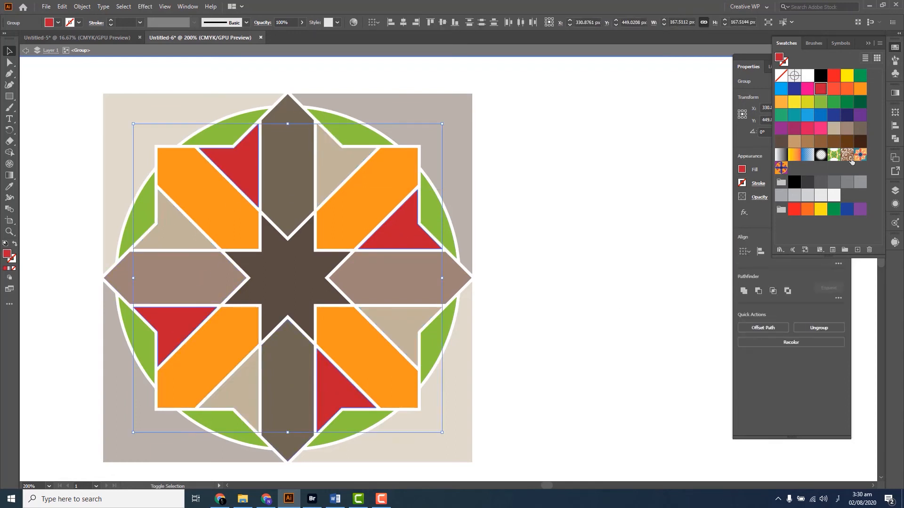
pyautogui.click(781, 143)
pyautogui.click(496, 148)
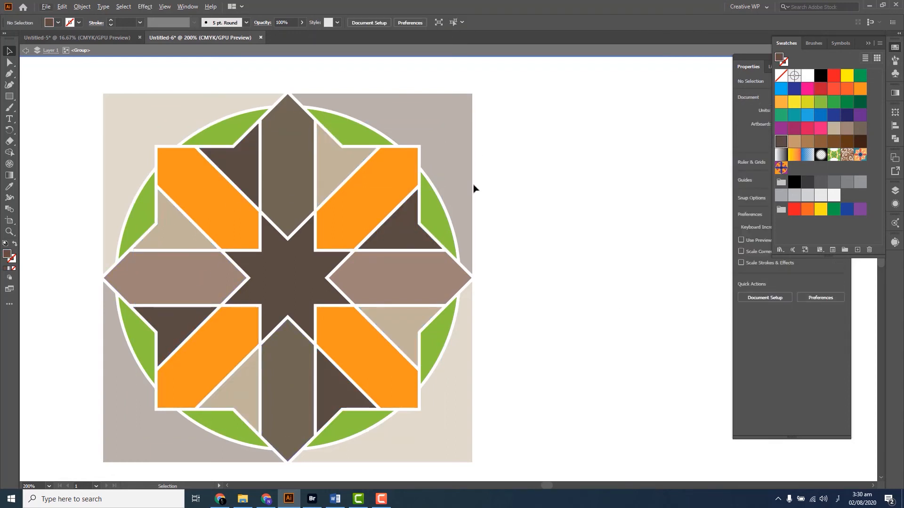
# Try pinkish-brown and beige fills on two opposite orange diagonal bars of the star
pyautogui.click(327, 211)
pyautogui.keyDown('shift'); pyautogui.click(236, 347); pyautogui.keyUp('shift')
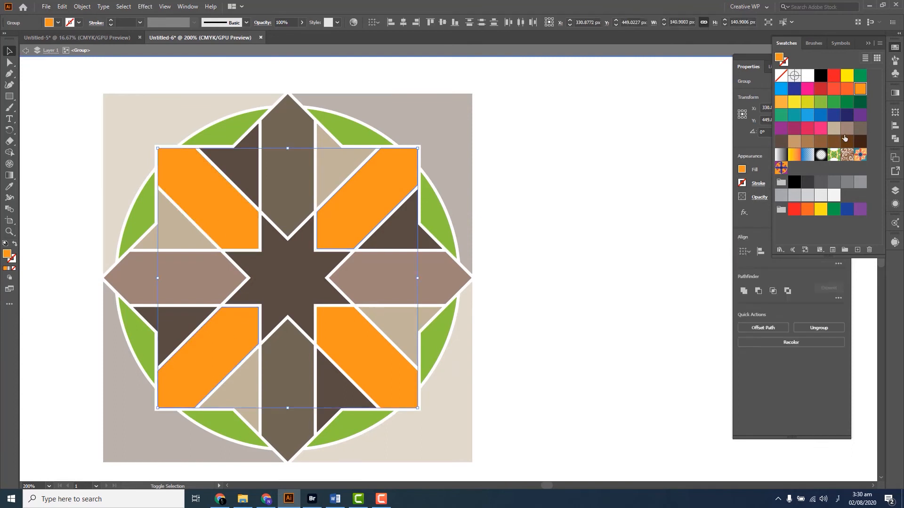
pyautogui.click(846, 128)
pyautogui.click(371, 356)
pyautogui.click(239, 332)
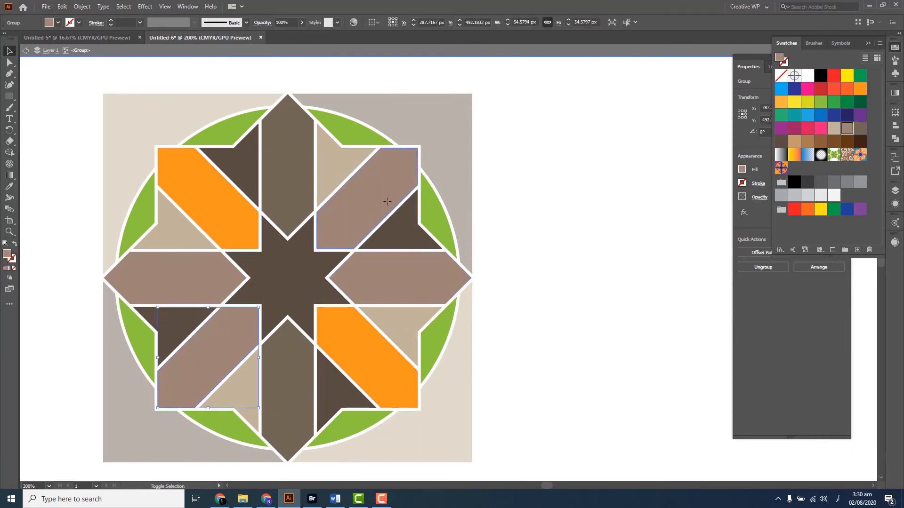
pyautogui.keyDown('shift'); pyautogui.click(383, 200); pyautogui.keyUp('shift')
pyautogui.click(834, 128)
pyautogui.click(593, 150)
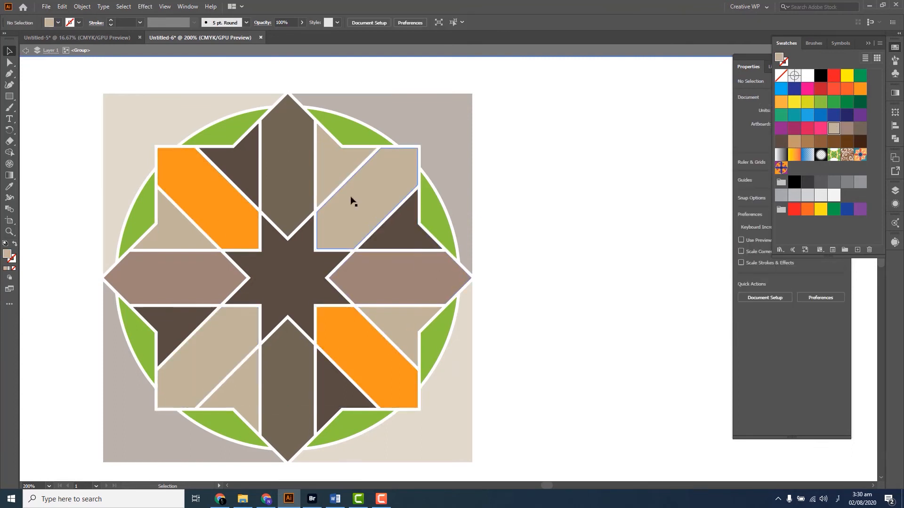
# Recolour the two opposite beige diagonal bars and the two remaining orange diagonal bars red, and deselect them
pyautogui.click(366, 200)
pyautogui.keyDown('shift'); pyautogui.click(216, 373); pyautogui.keyUp('shift')
pyautogui.click(825, 91)
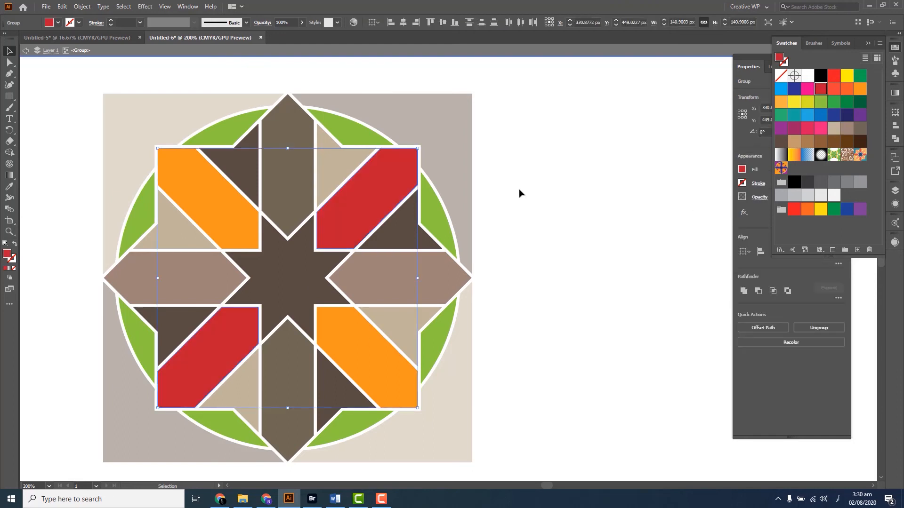
pyautogui.click(520, 194)
pyautogui.click(359, 345)
pyautogui.keyDown('shift'); pyautogui.click(209, 198); pyautogui.keyUp('shift')
pyautogui.click(821, 89)
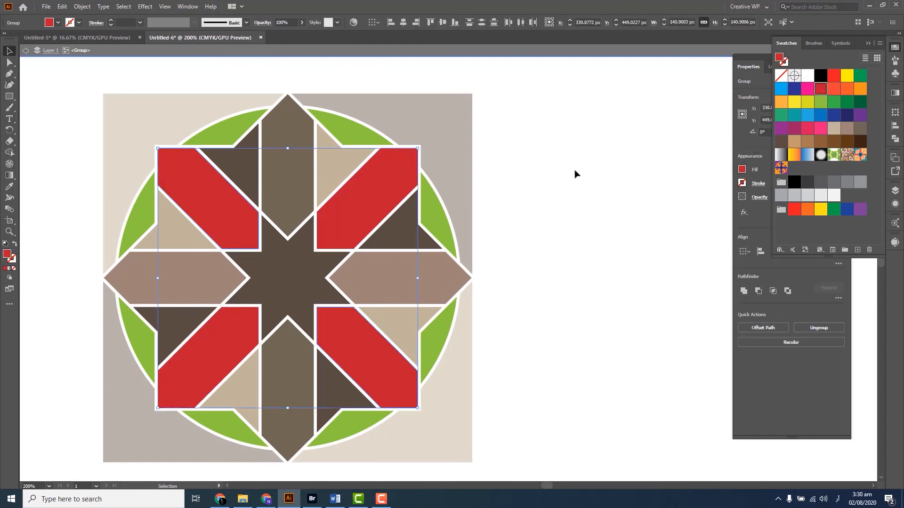
pyautogui.click(574, 174)
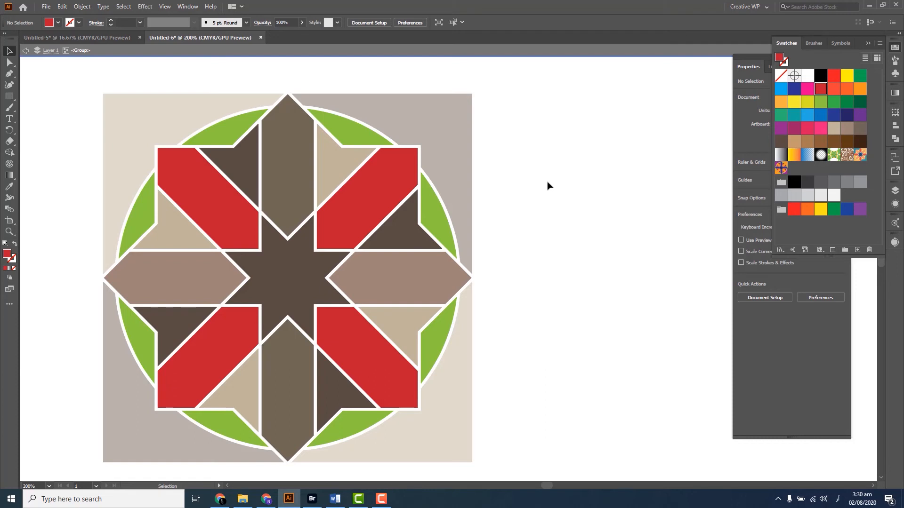
# Recolour the central eight-pointed star the darkest brown and deselect it
pyautogui.click(302, 253)
pyautogui.click(860, 141)
pyautogui.click(522, 187)
# Select all eight green circle segments around the star and fill them with pink
pyautogui.moveTo(480, 215); pyautogui.dragTo(523, 215)
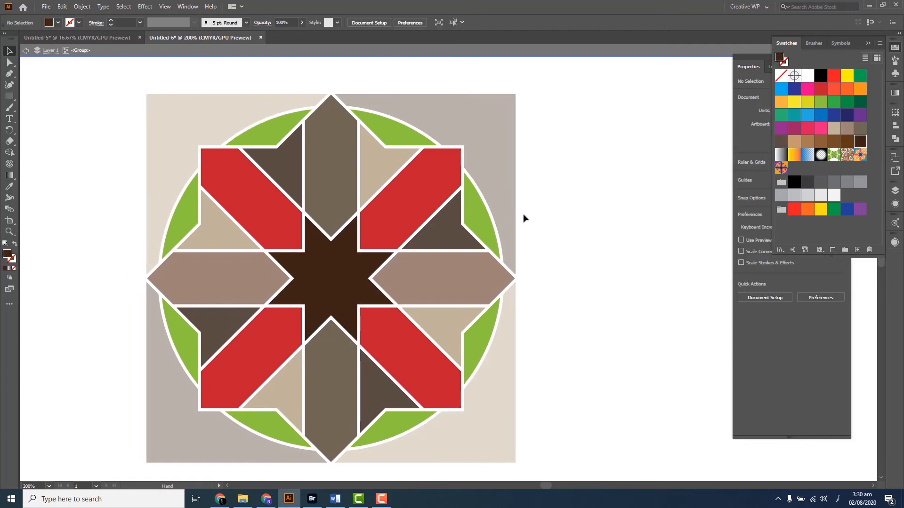
pyautogui.click(488, 225)
pyautogui.keyDown('shift'); pyautogui.click(400, 140); pyautogui.keyUp('shift')
pyautogui.keyDown('shift'); pyautogui.click(269, 135); pyautogui.keyUp('shift')
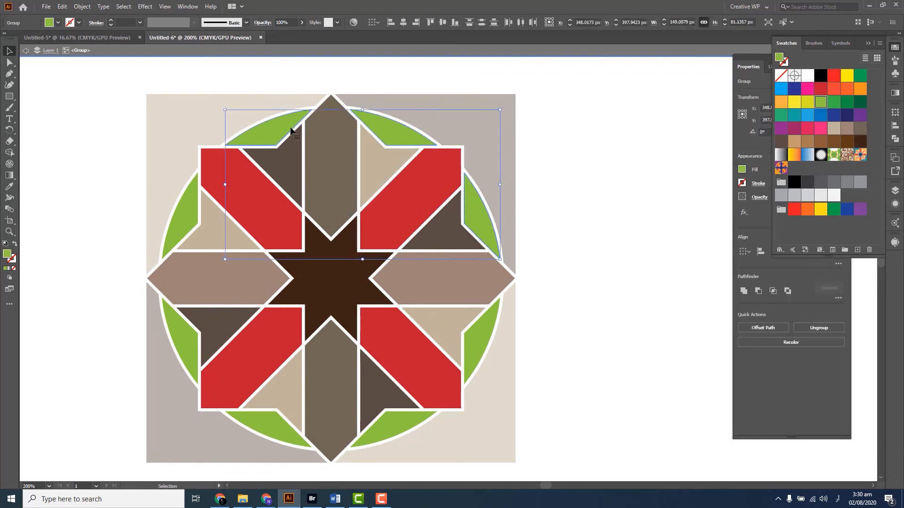
pyautogui.click(473, 148)
pyautogui.click(389, 141)
pyautogui.keyDown('shift'); pyautogui.click(274, 137); pyautogui.keyUp('shift')
pyautogui.keyDown('shift'); pyautogui.click(187, 228); pyautogui.keyUp('shift')
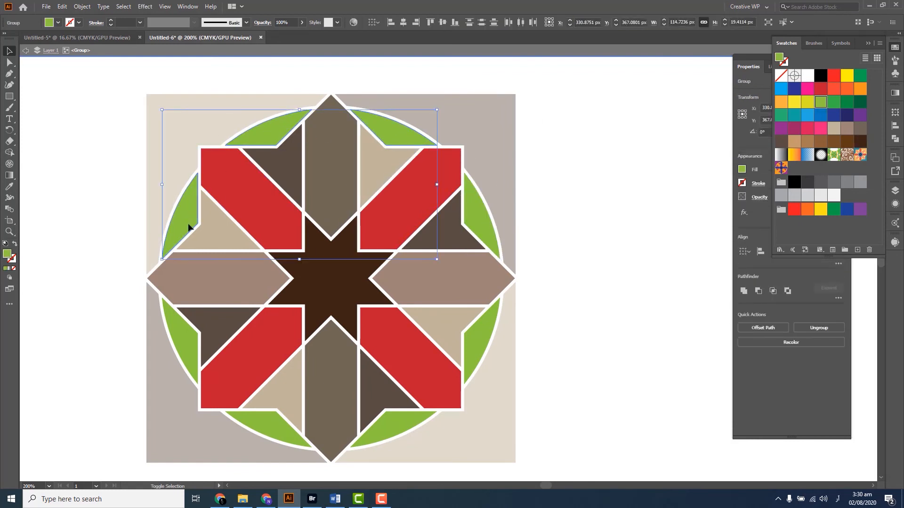
pyautogui.keyDown('shift'); pyautogui.click(178, 339); pyautogui.keyUp('shift')
pyautogui.keyDown('shift'); pyautogui.click(280, 425); pyautogui.keyUp('shift')
pyautogui.keyDown('shift'); pyautogui.click(412, 426); pyautogui.keyUp('shift')
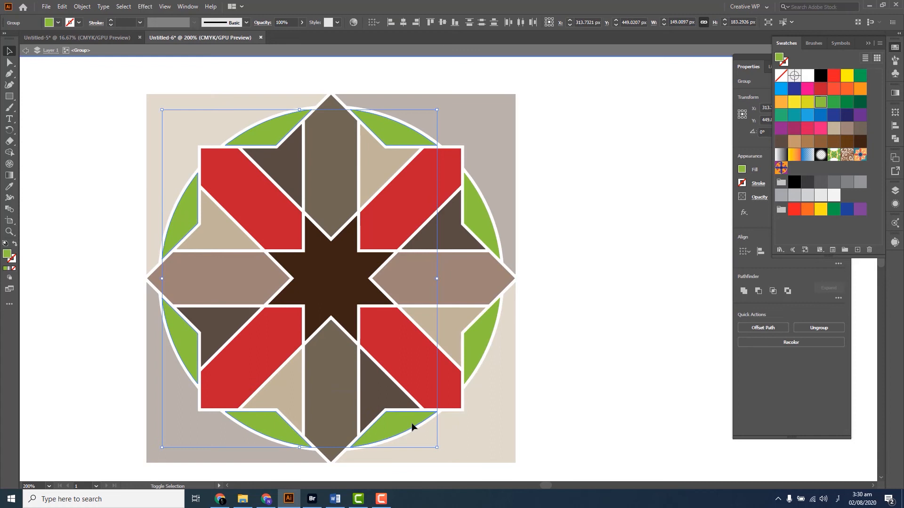
pyautogui.keyDown('shift'); pyautogui.click(472, 357); pyautogui.keyUp('shift')
pyautogui.click(819, 129)
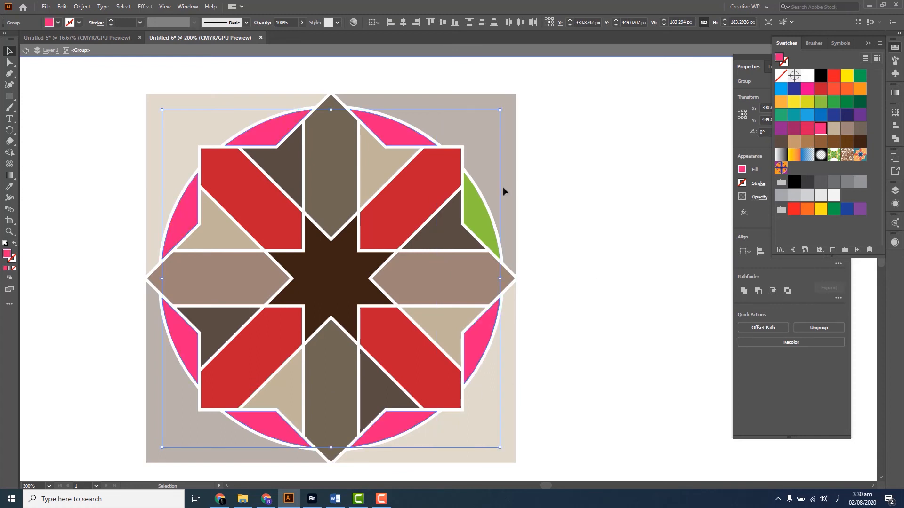
pyautogui.keyDown('shift'); pyautogui.click(479, 220); pyautogui.keyUp('shift')
pyautogui.click(812, 118)
pyautogui.click(820, 128)
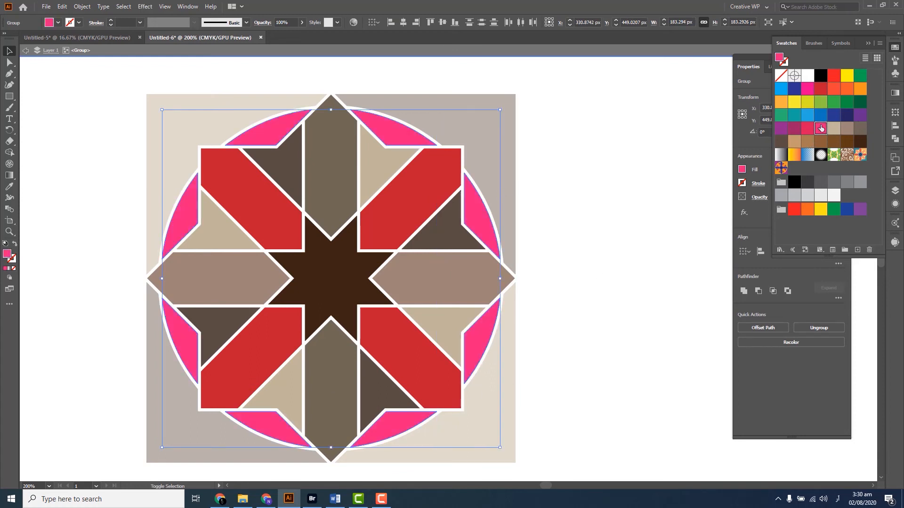
# Try black, red and yellow fills on the eight circle segments
pyautogui.click(793, 182)
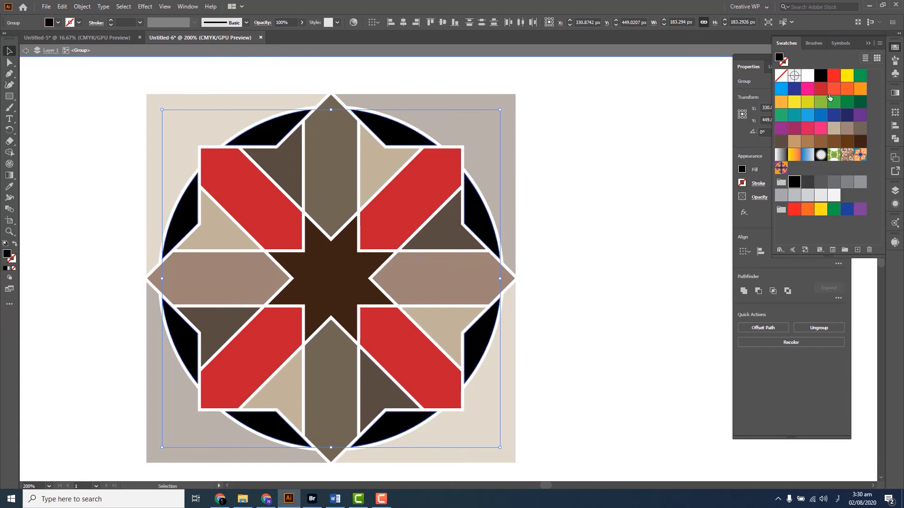
pyautogui.click(833, 76)
pyautogui.click(846, 77)
# Fill the eight circle segments with orange, deselect them and leave the star group
pyautogui.click(860, 88)
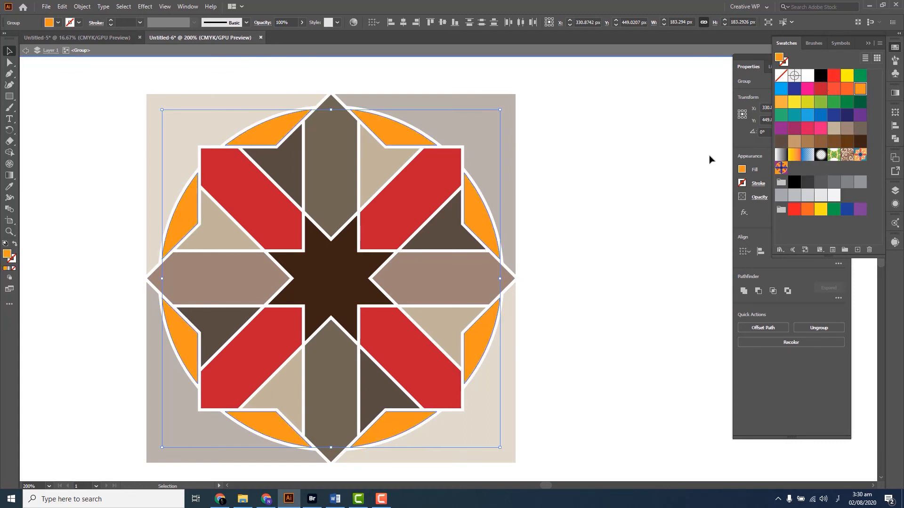
pyautogui.click(599, 202)
pyautogui.hotkey('ctrl', '1')
pyautogui.doubleClick(609, 180)
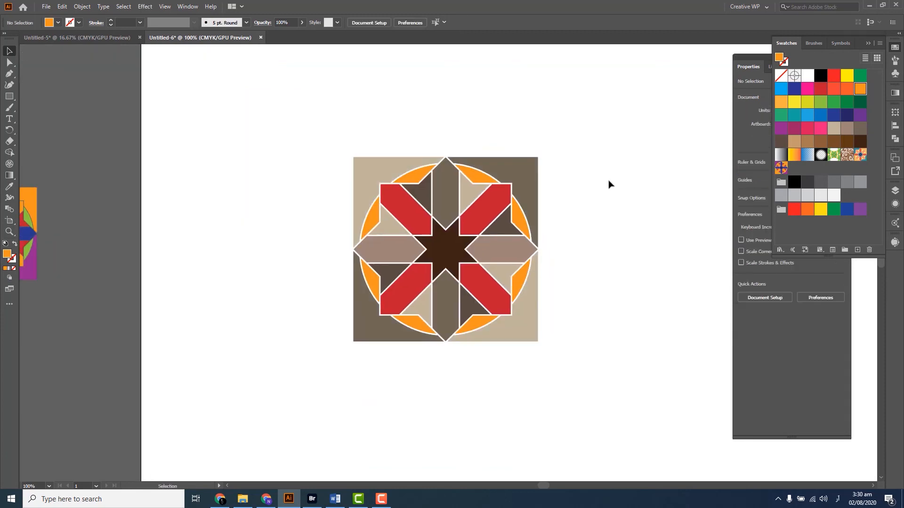
# Make a grid pattern swatch from the whole recoloured brown tile, keeping the default pattern options, and finish pattern editing
pyautogui.scroll(-1, 608, 182)
pyautogui.moveTo(609, 180); pyautogui.dragTo(522, 229)
pyautogui.moveTo(596, 159); pyautogui.dragTo(302, 384)
pyautogui.moveTo(421, 275); pyautogui.dragTo(367, 258)
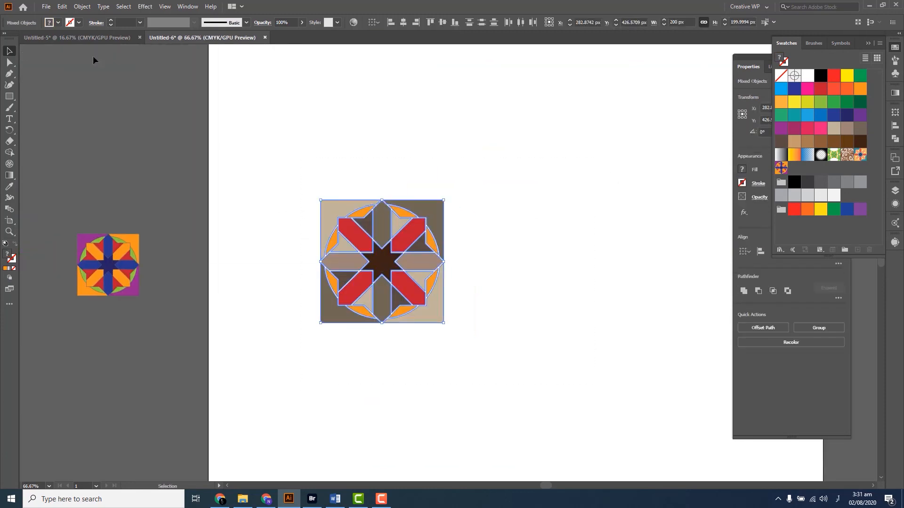
pyautogui.click(82, 6)
pyautogui.moveTo(103, 250)
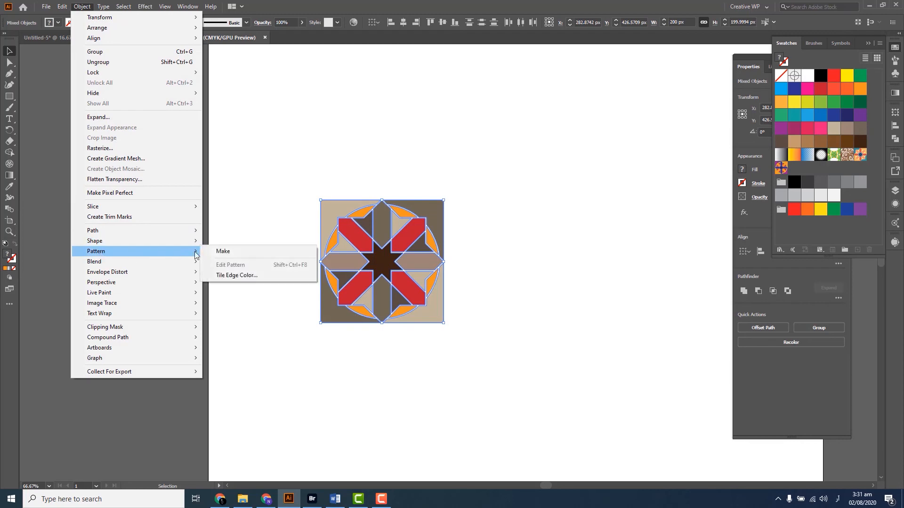
pyautogui.click(238, 243)
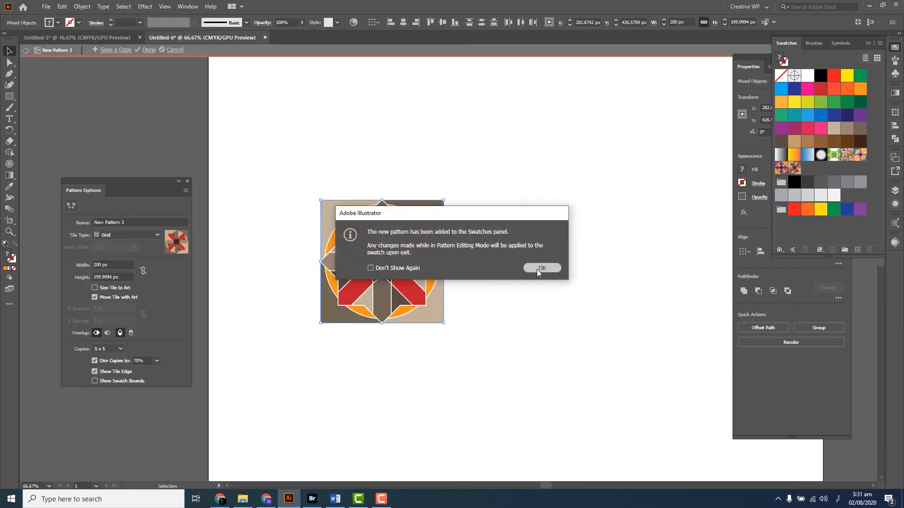
pyautogui.click(538, 268)
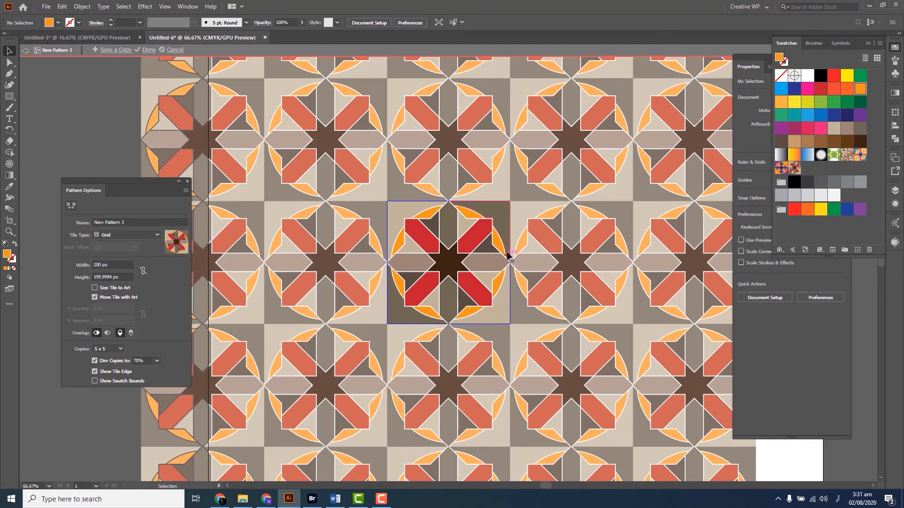
pyautogui.click(148, 51)
# Move the brown tile off the artboard and draw a rectangle about 1000 by 1007 px covering the artboard
pyautogui.scroll(-2, 510, 242)
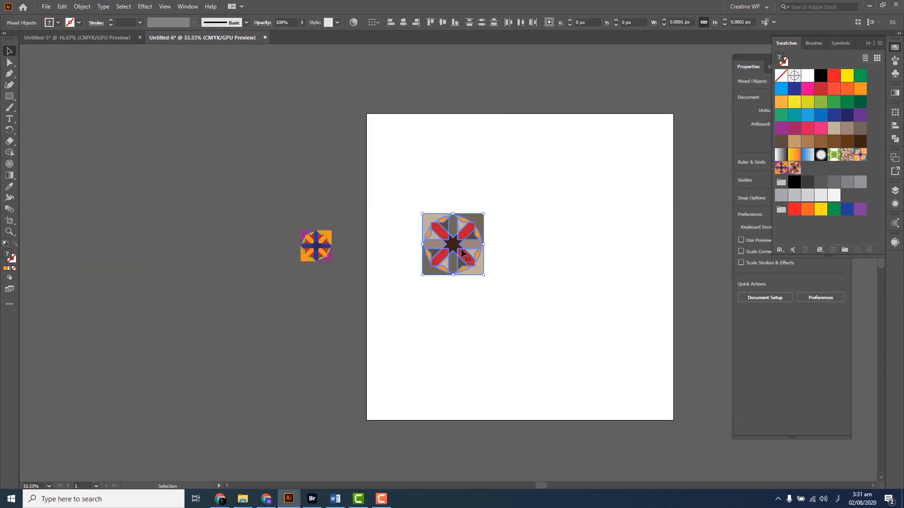
pyautogui.moveTo(391, 230); pyautogui.dragTo(157, 216)
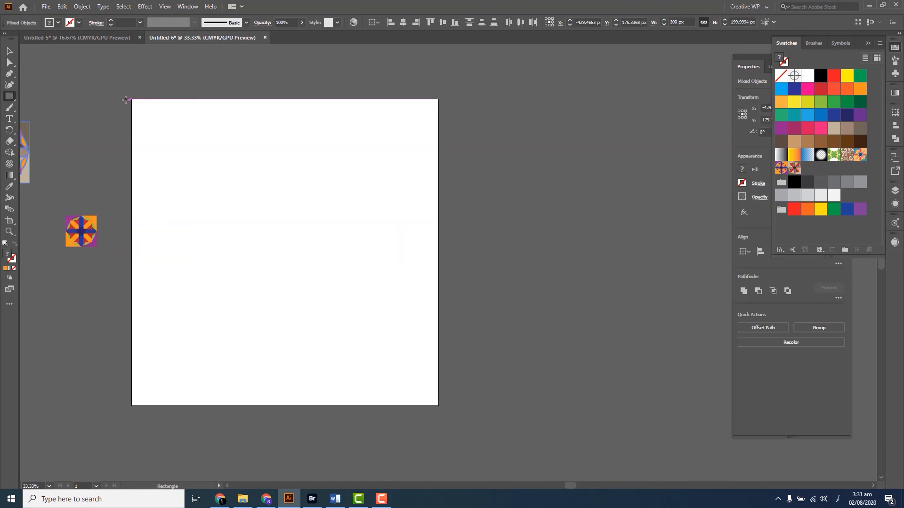
pyautogui.moveTo(125, 99); pyautogui.dragTo(439, 405)
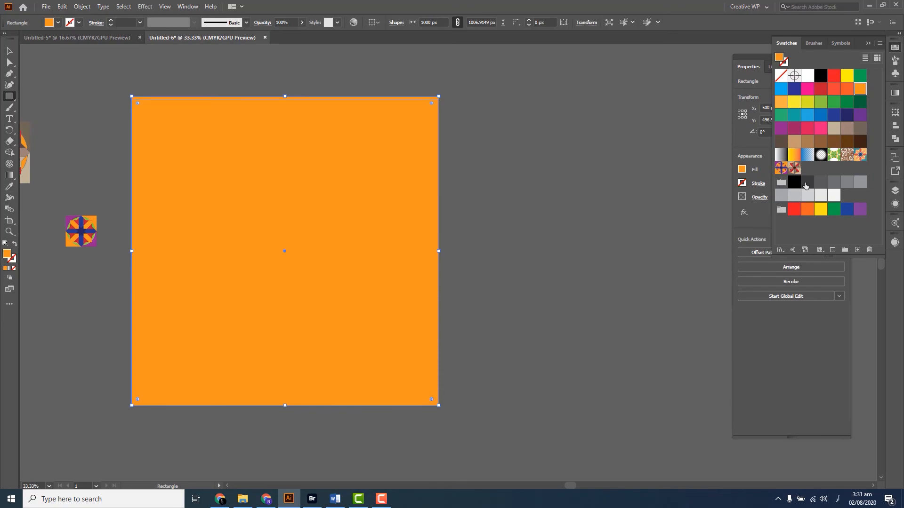
# Fill the artboard-sized rectangle with the new brown tile pattern swatch and deselect it
pyautogui.click(795, 168)
pyautogui.press('v')
pyautogui.click(504, 205)
pyautogui.scroll(4, 298, 278)
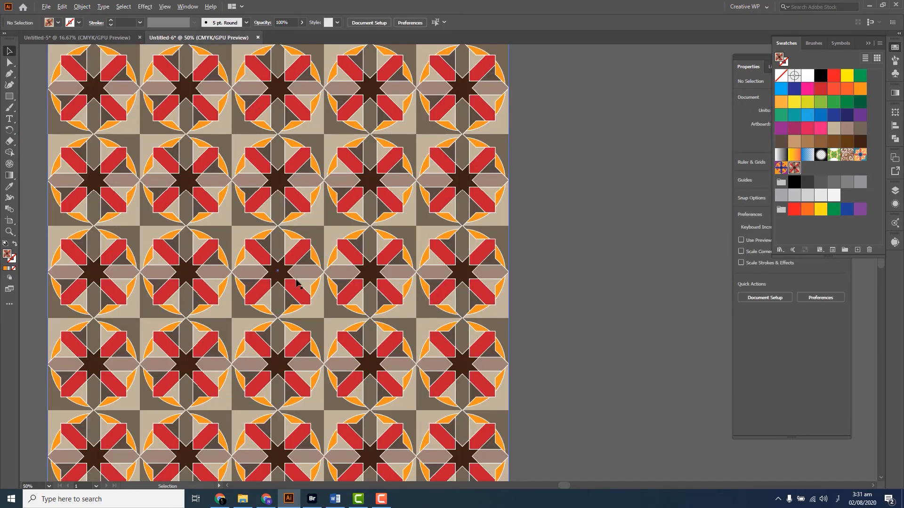
pyautogui.scroll(-3, 292, 285)
pyautogui.scroll(-1, 292, 285)
pyautogui.scroll(1, 292, 285)
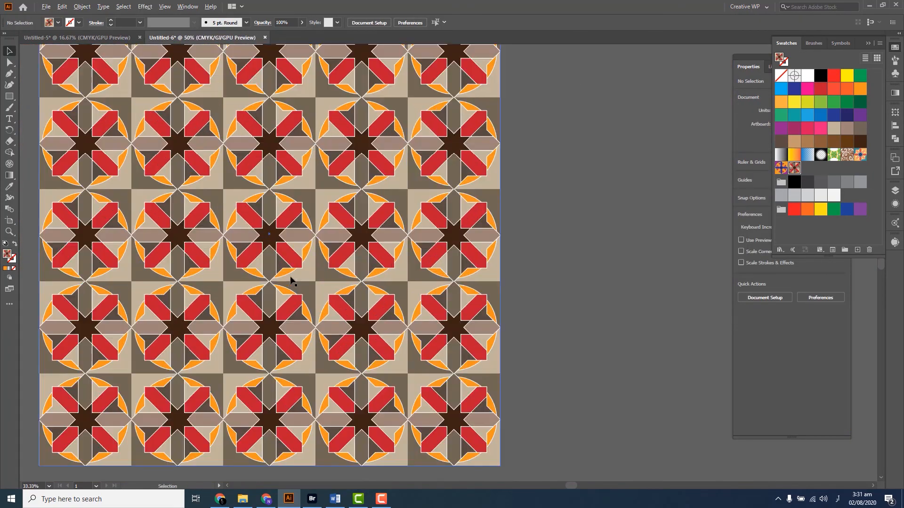
pyautogui.scroll(-1, 292, 285)
# With the patterned rectangle selected, set the transform option to Transform Pattern Only
pyautogui.click(325, 235)
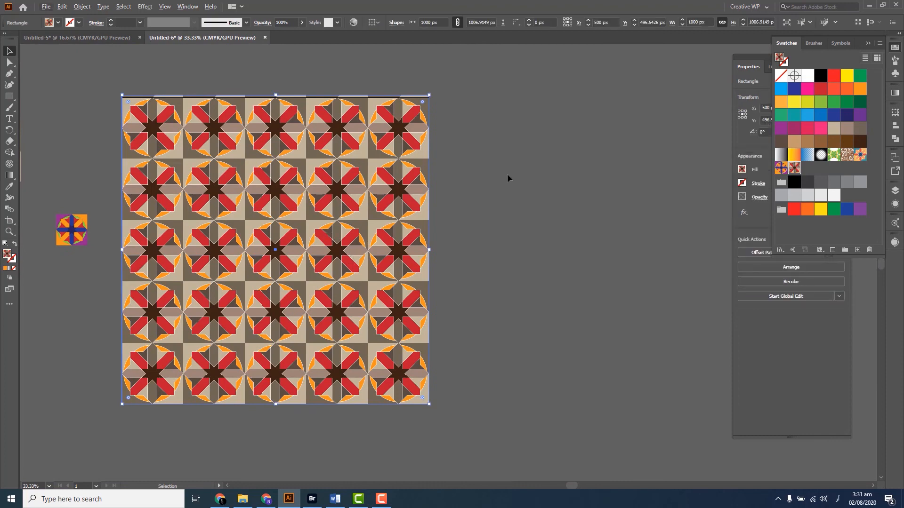
pyautogui.click(187, 6)
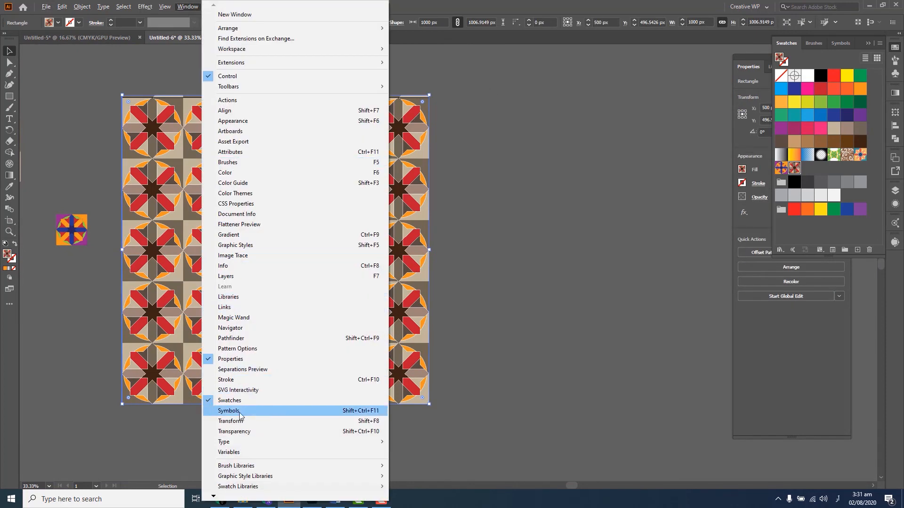
pyautogui.click(317, 421)
pyautogui.click(879, 107)
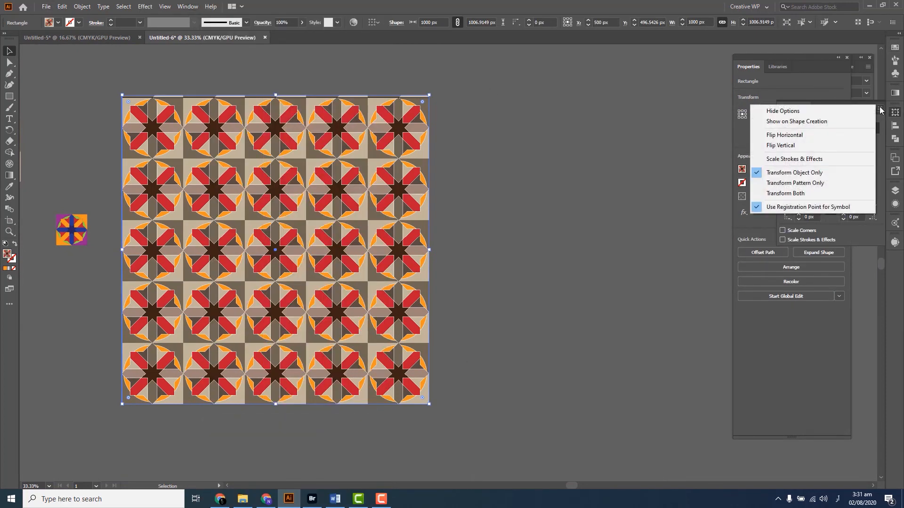
pyautogui.click(694, 151)
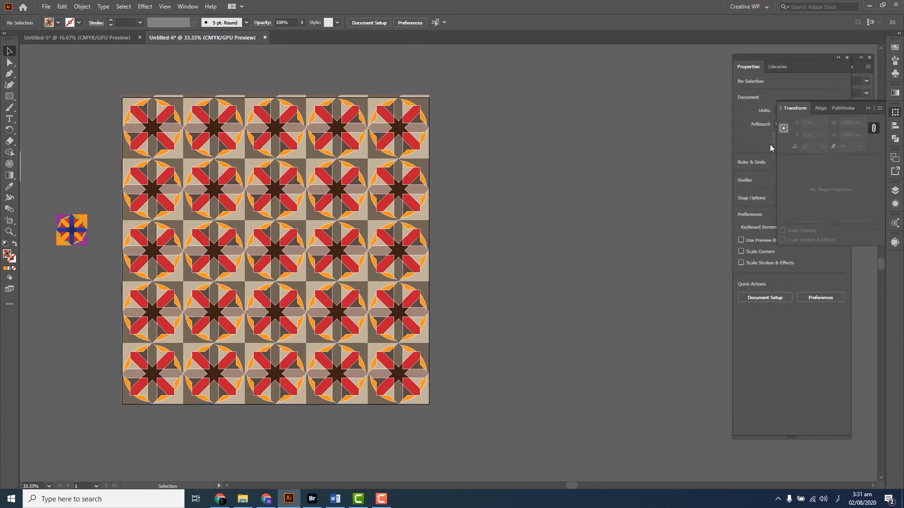
pyautogui.hotkey('ctrl', 'z')
pyautogui.click(879, 109)
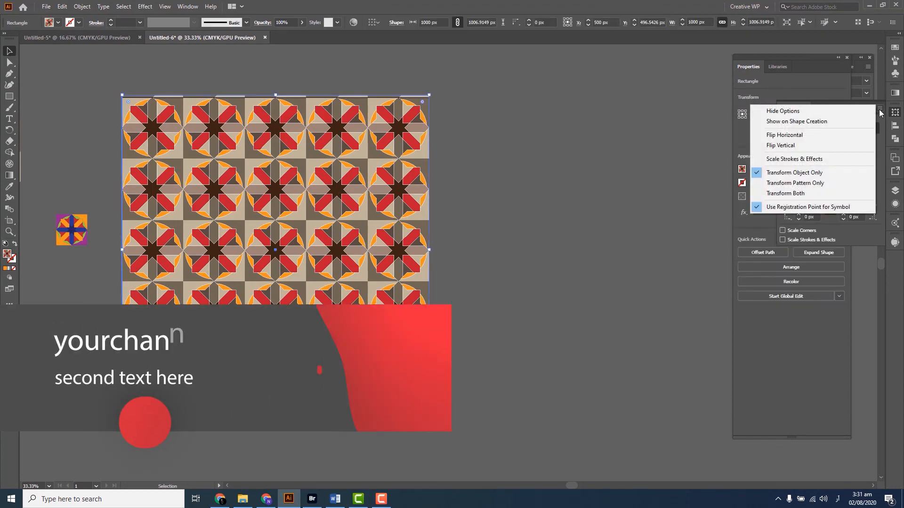
pyautogui.click(795, 184)
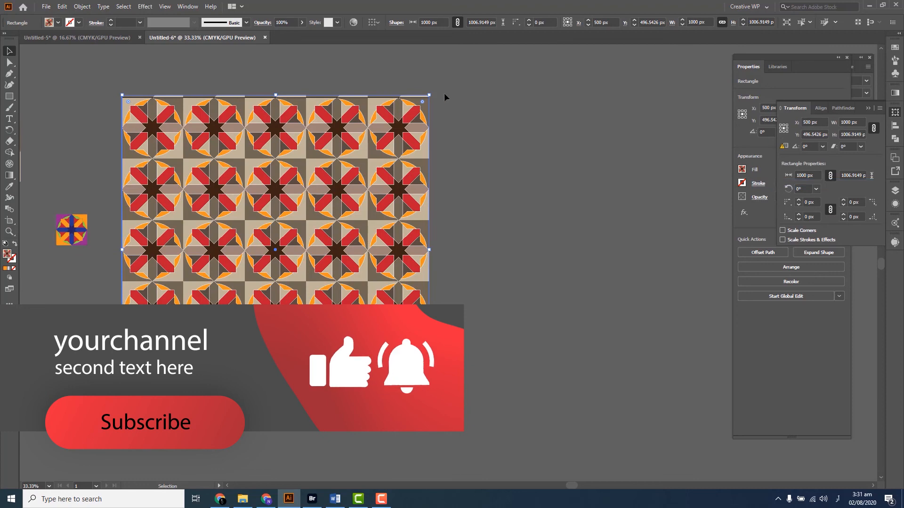
# Rotate the patterned rectangle to 315°, shift it slightly to the right and deselect it
pyautogui.moveTo(455, 192); pyautogui.dragTo(500, 216)
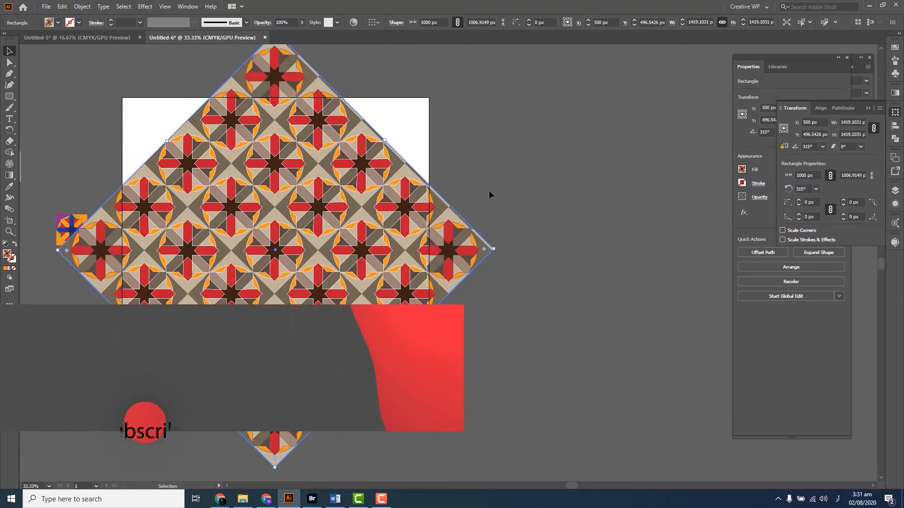
pyautogui.click(489, 190)
pyautogui.moveTo(418, 207); pyautogui.dragTo(489, 206)
pyautogui.moveTo(407, 233); pyautogui.dragTo(423, 233)
pyautogui.click(565, 189)
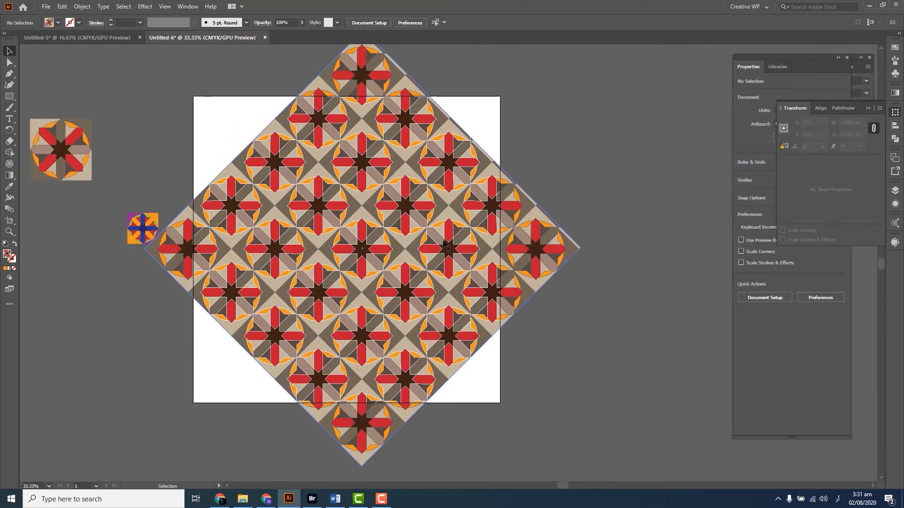
# Try to move the small multicoloured tile away from the rotated pattern
pyautogui.scroll(1, 441, 242)
pyautogui.scroll(-2, 441, 241)
pyautogui.moveTo(372, 252); pyautogui.dragTo(453, 254)
pyautogui.moveTo(306, 237); pyautogui.dragTo(221, 256)
pyautogui.scroll(2, 412, 258)
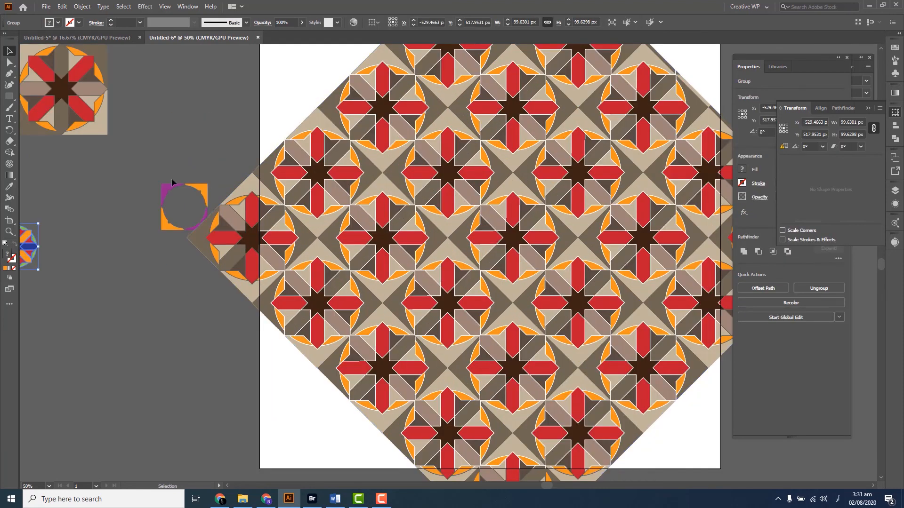
pyautogui.click(164, 193)
pyautogui.hotkey('ctrl', 'z')
# Move the whole small multicoloured tile, background included, farther left of the rotated pattern and deselect it
pyautogui.moveTo(134, 176); pyautogui.dragTo(61, 253)
pyautogui.keyDown('shift'); pyautogui.click(262, 215); pyautogui.keyUp('shift')
pyautogui.click(121, 216)
pyautogui.moveTo(374, 218); pyautogui.dragTo(337, 231)
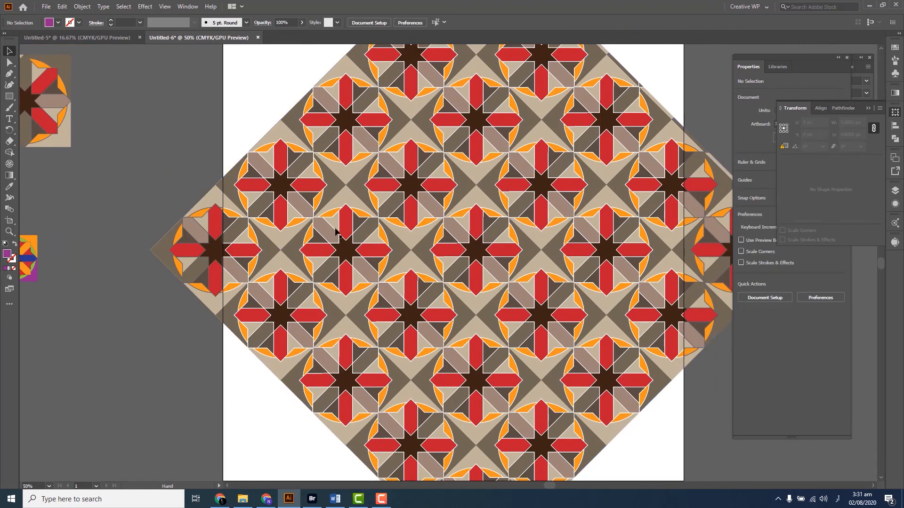
# Move the rotated patterned rectangle back to the artboard's centre, at X 500 px and Y about 510 px
pyautogui.scroll(-2, 437, 243)
pyautogui.moveTo(469, 234); pyautogui.dragTo(428, 256)
pyautogui.click(429, 271)
pyautogui.scroll(3, 433, 266)
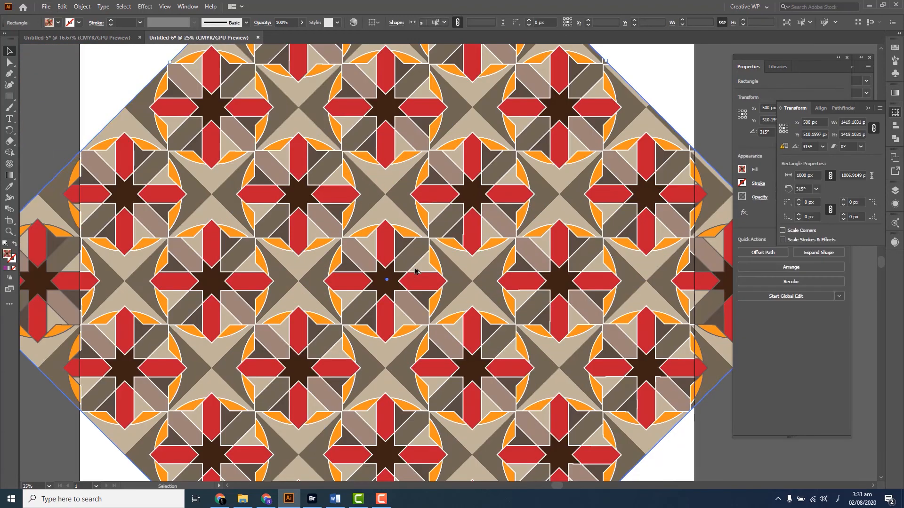